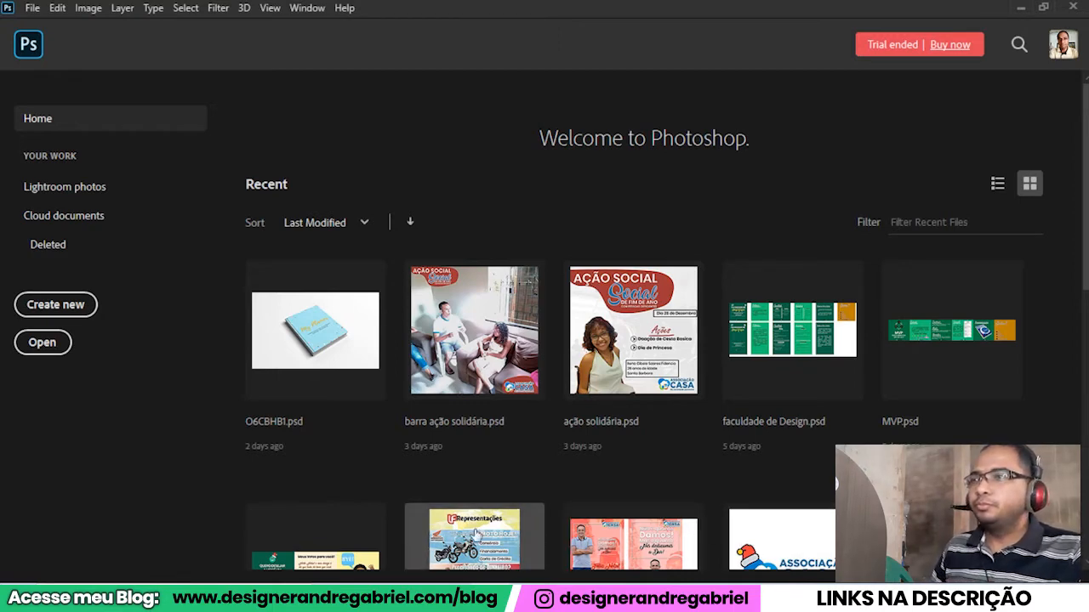
# Create a new landscape document named "cartão visita adv", 90 x 50 mm at 300 pixels/inch in CMYK Color, 8 bit.
pyautogui.click(53, 306)
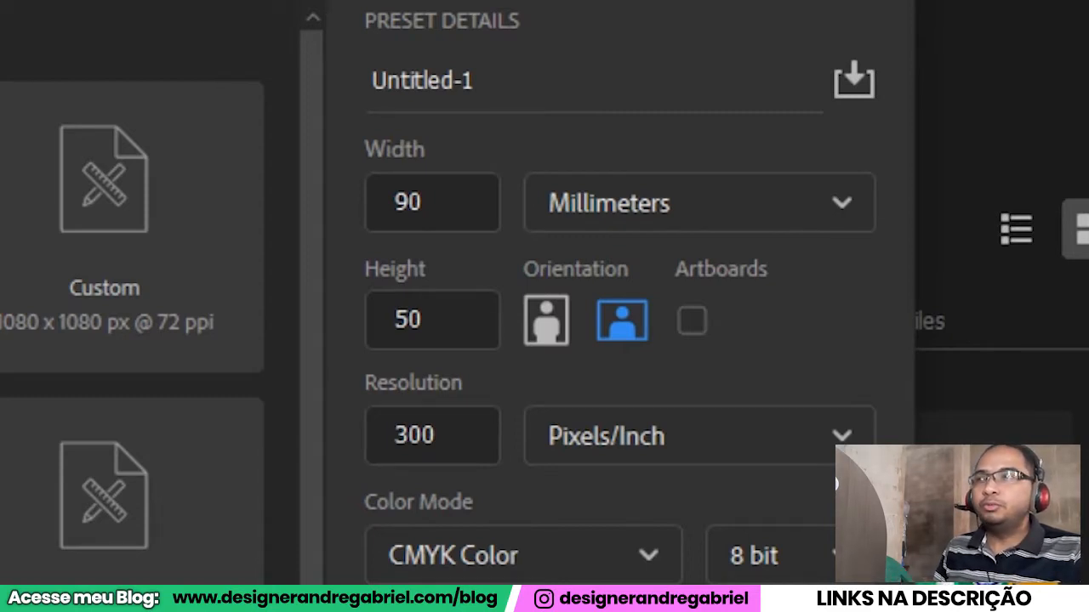
pyautogui.click(454, 196)
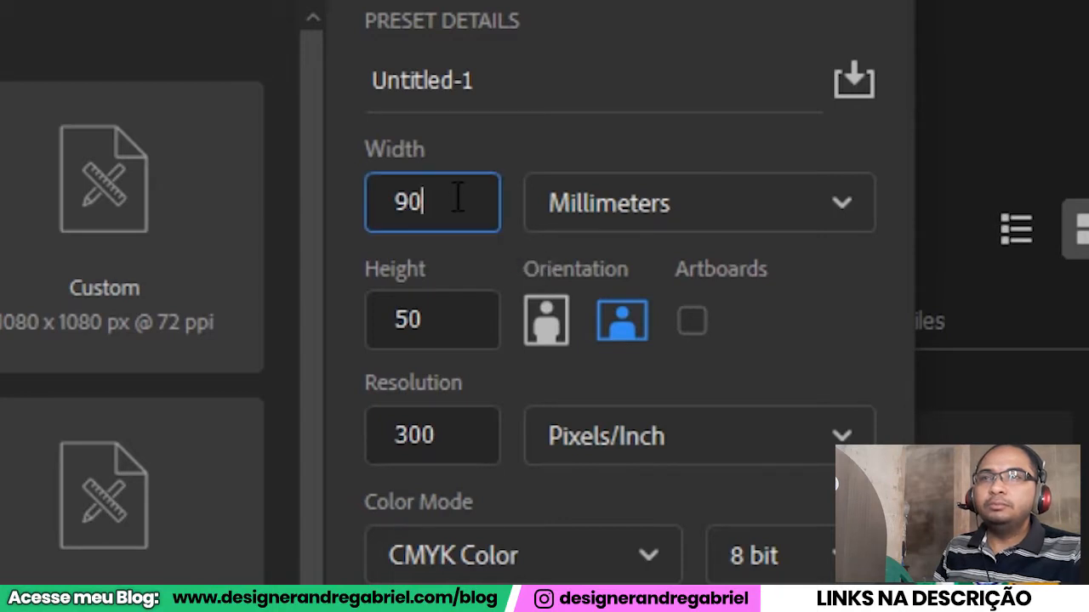
pyautogui.click(440, 319)
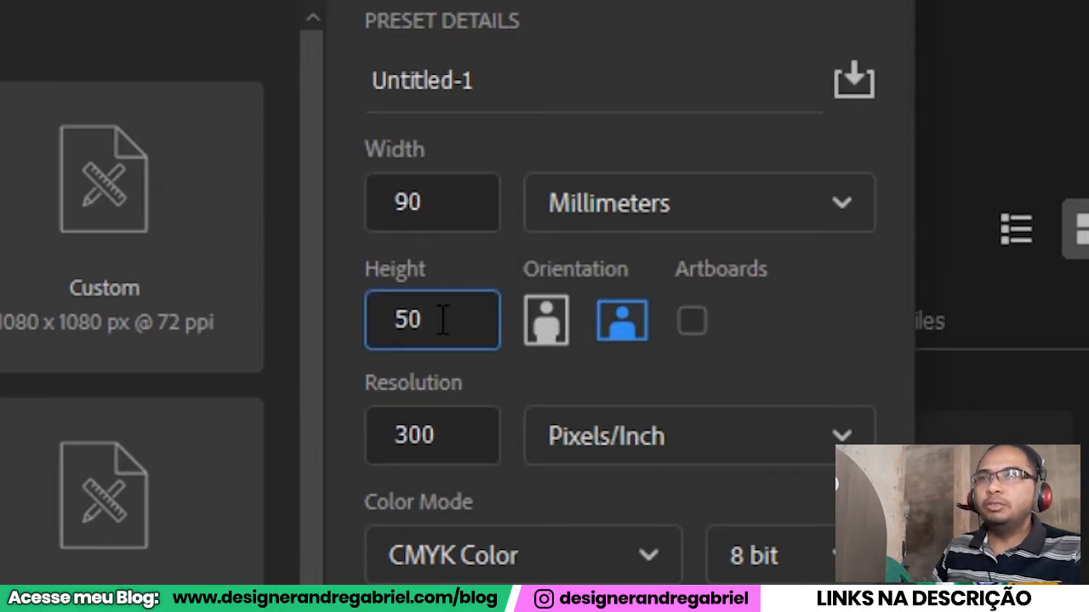
pyautogui.click(441, 195)
pyautogui.click(462, 439)
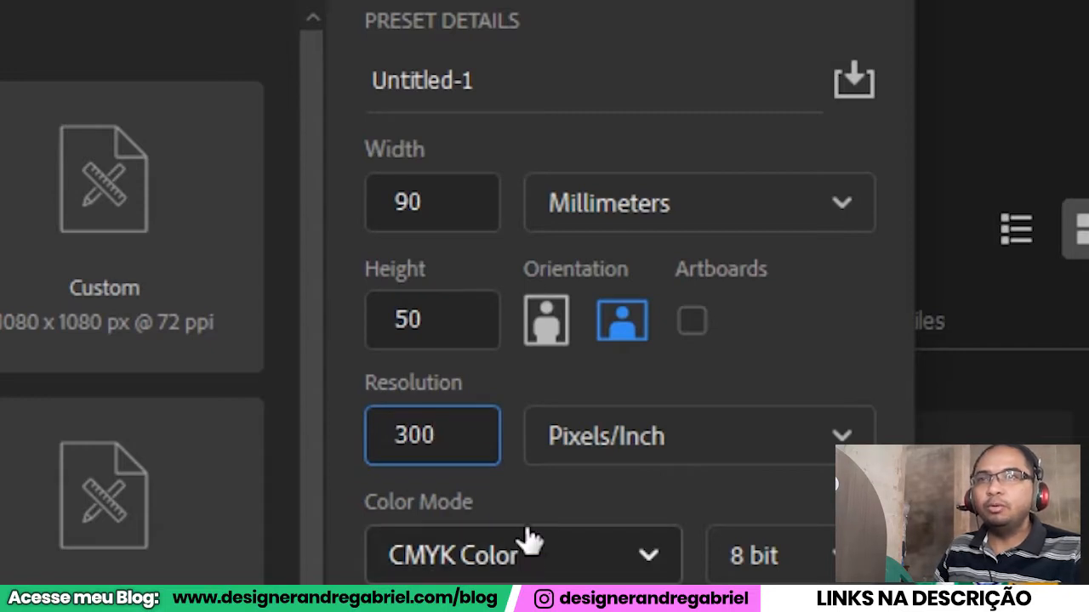
pyautogui.click(507, 99)
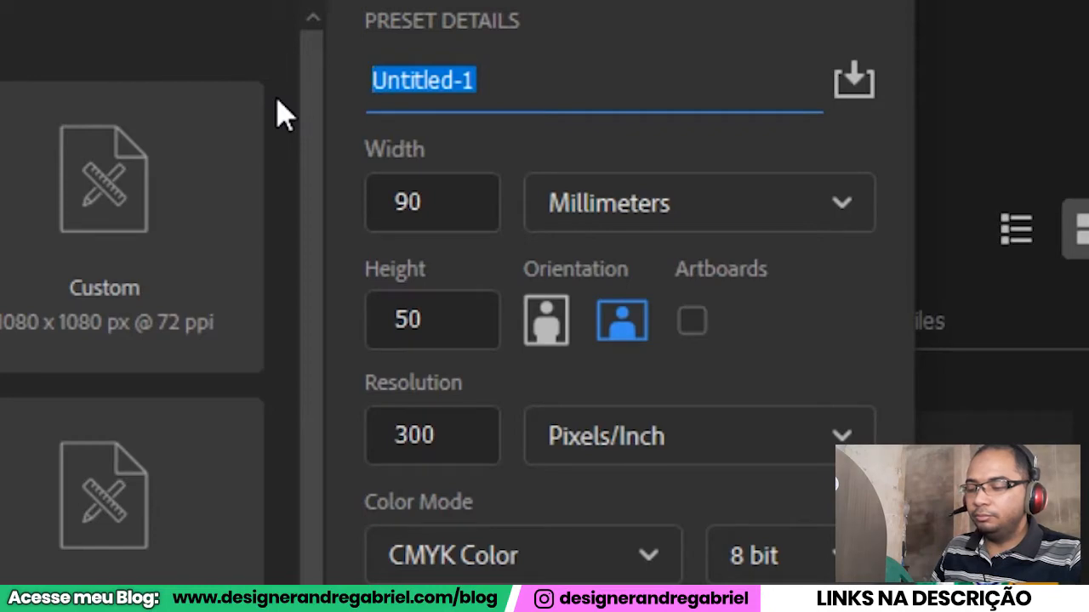
pyautogui.write('cartão visita adv')
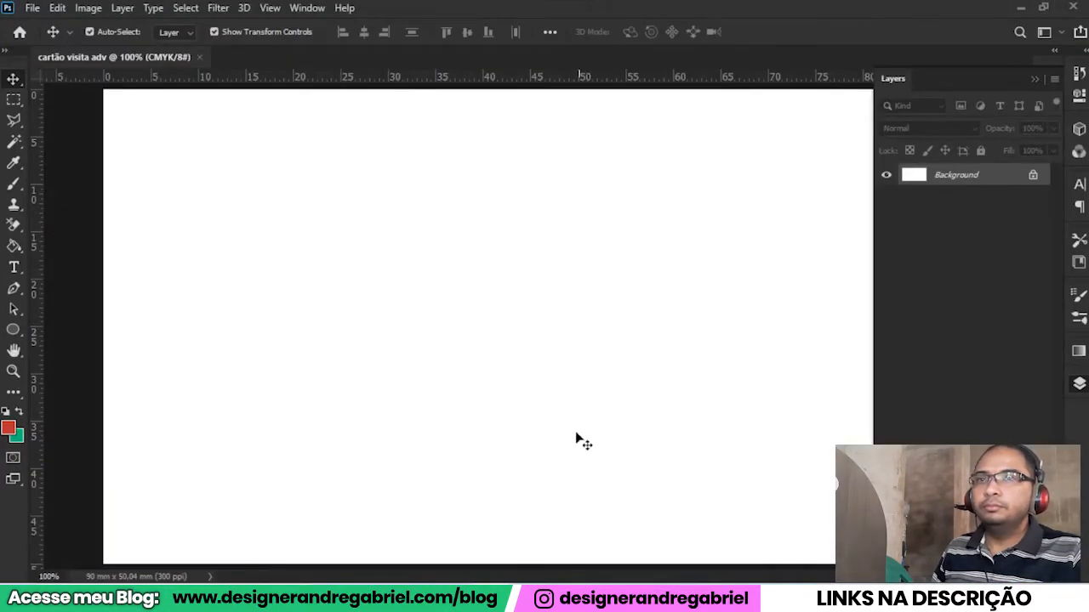
pyautogui.scroll(-3, 561, 387)
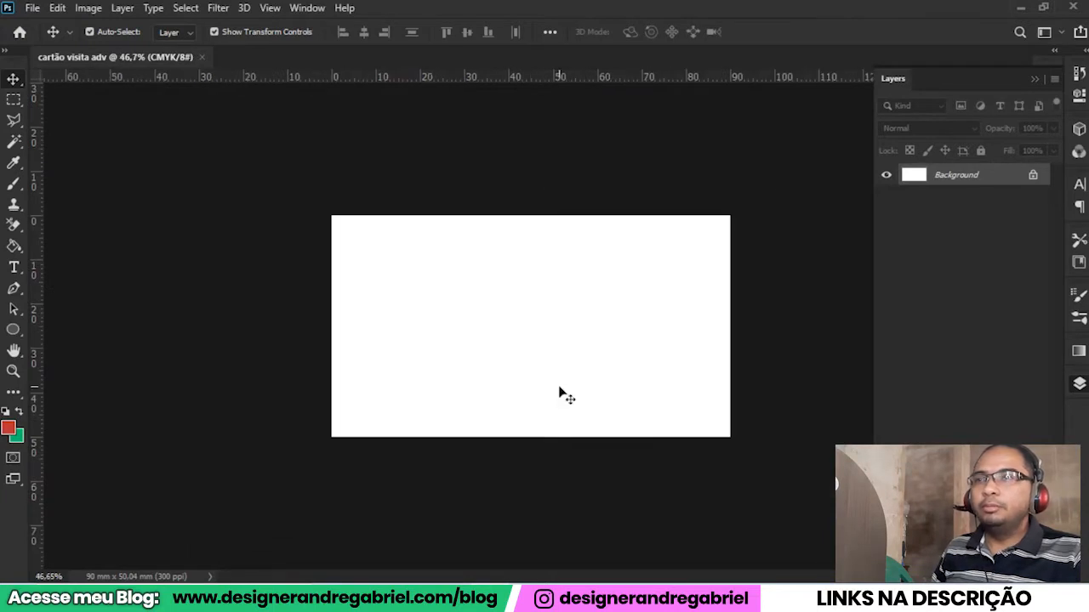
pyautogui.scroll(2, 562, 360)
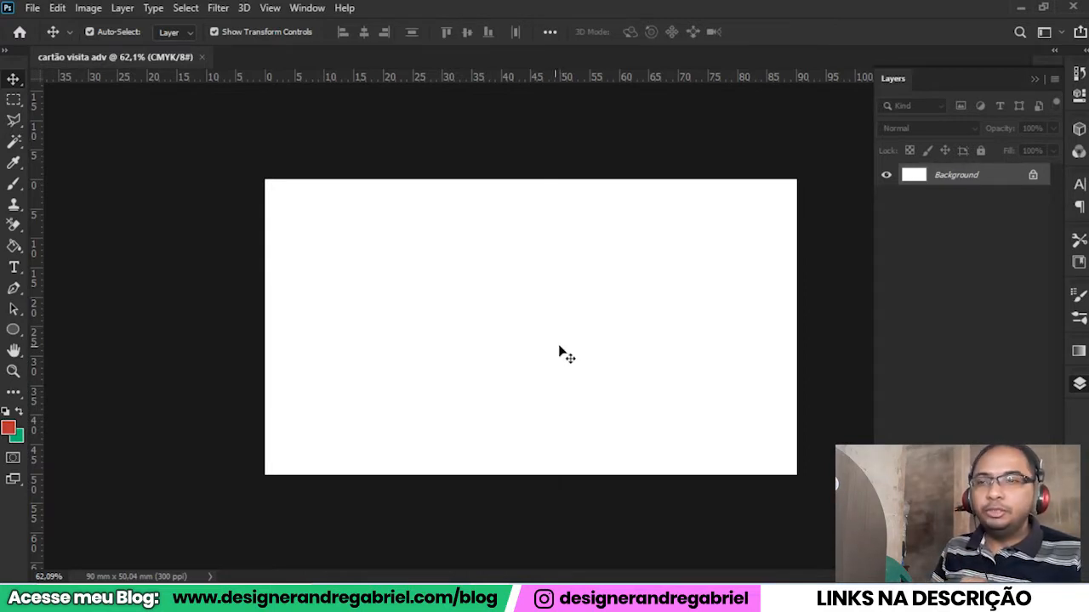
# Switch to Microsoft Edge and search Google Images for "modelos de cartão de visita", looking through the business card results.
pyautogui.moveTo(505, 534)
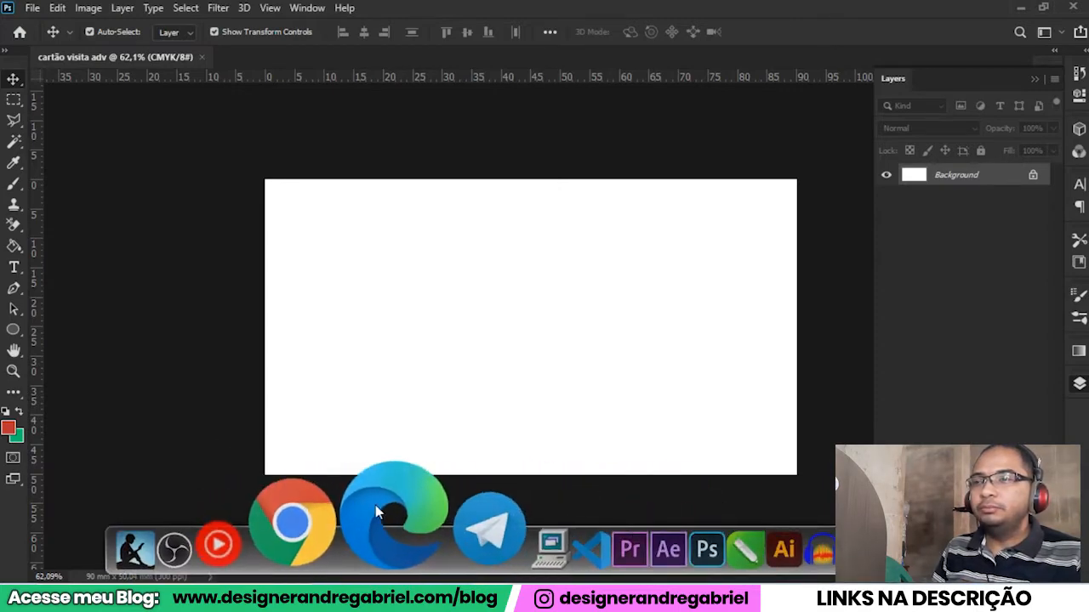
pyautogui.click(391, 518)
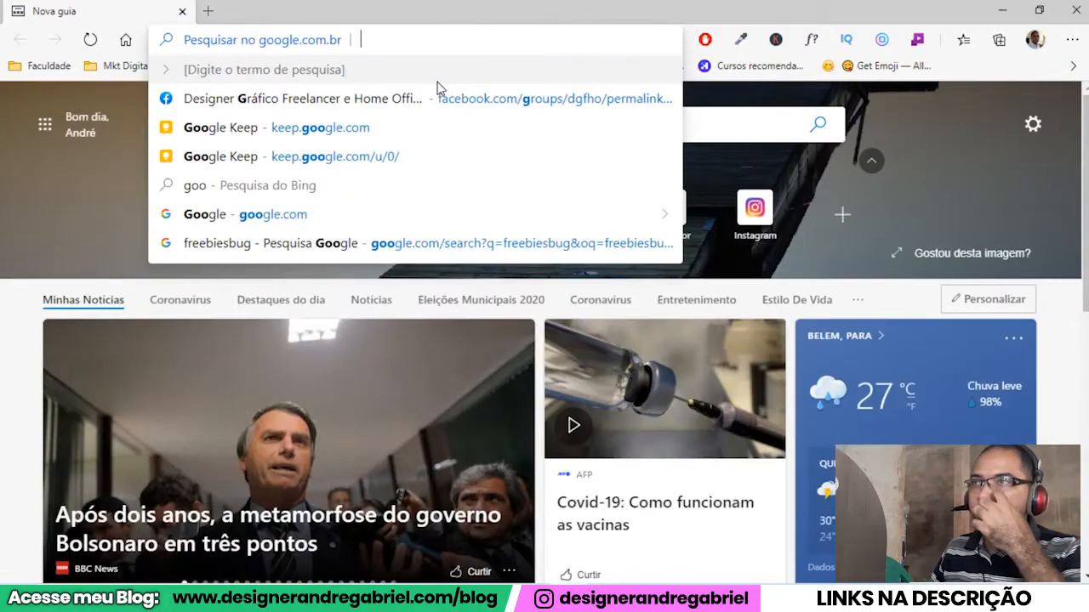
pyautogui.write('modelos de cartão de visita')
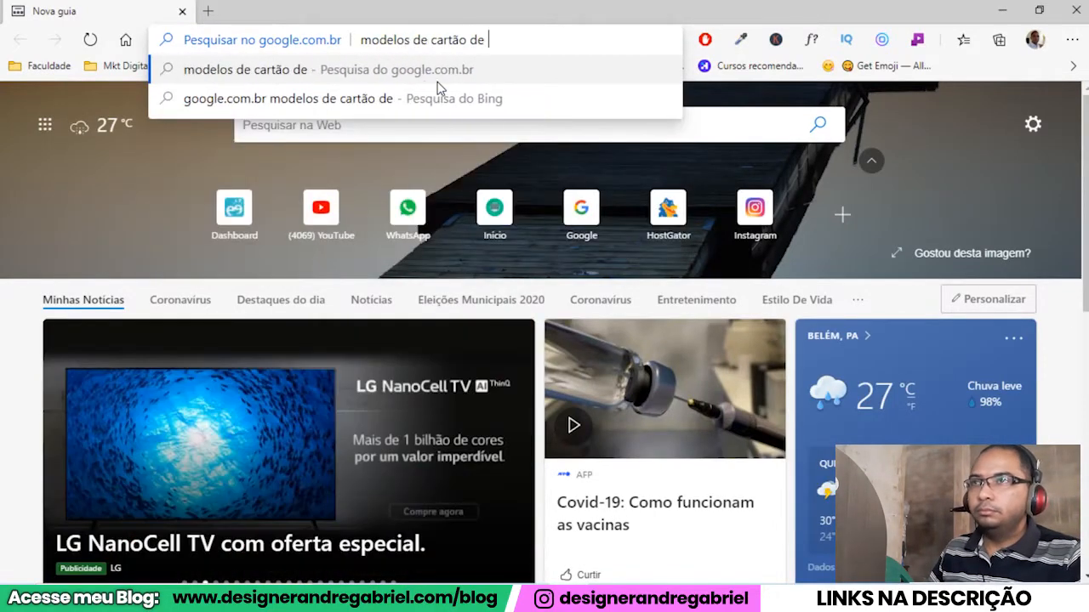
pyautogui.press('Return')
pyautogui.click(241, 162)
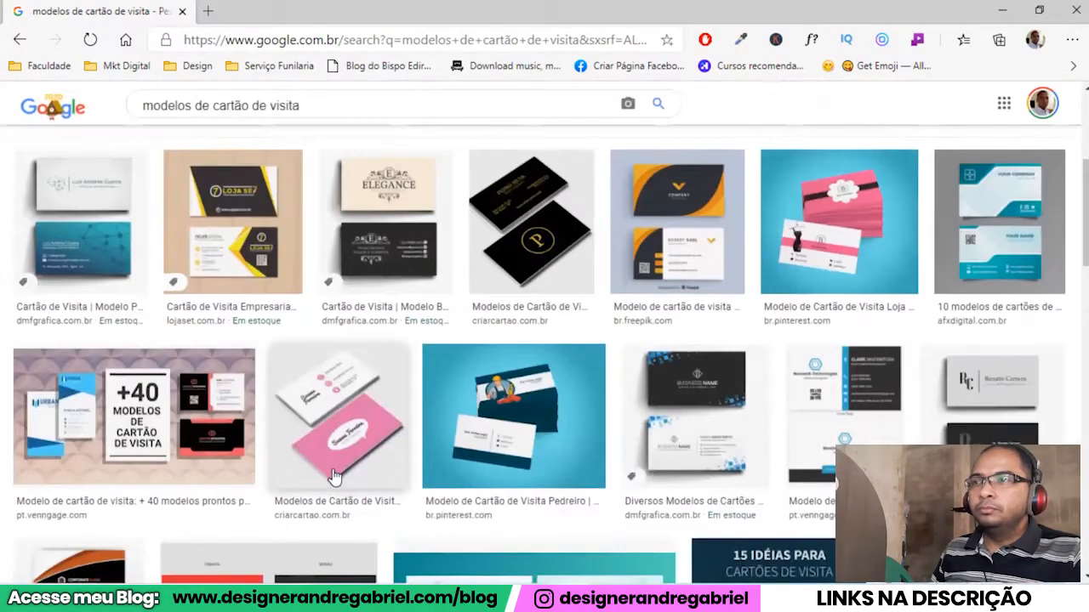
pyautogui.scroll(-1, 334, 477)
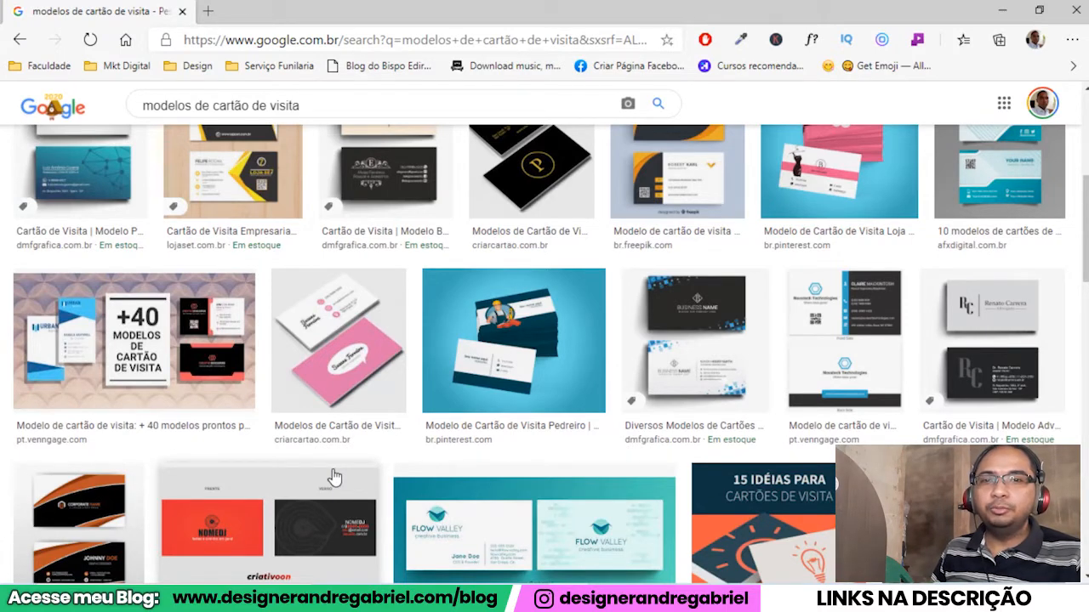
pyautogui.scroll(-1, 335, 478)
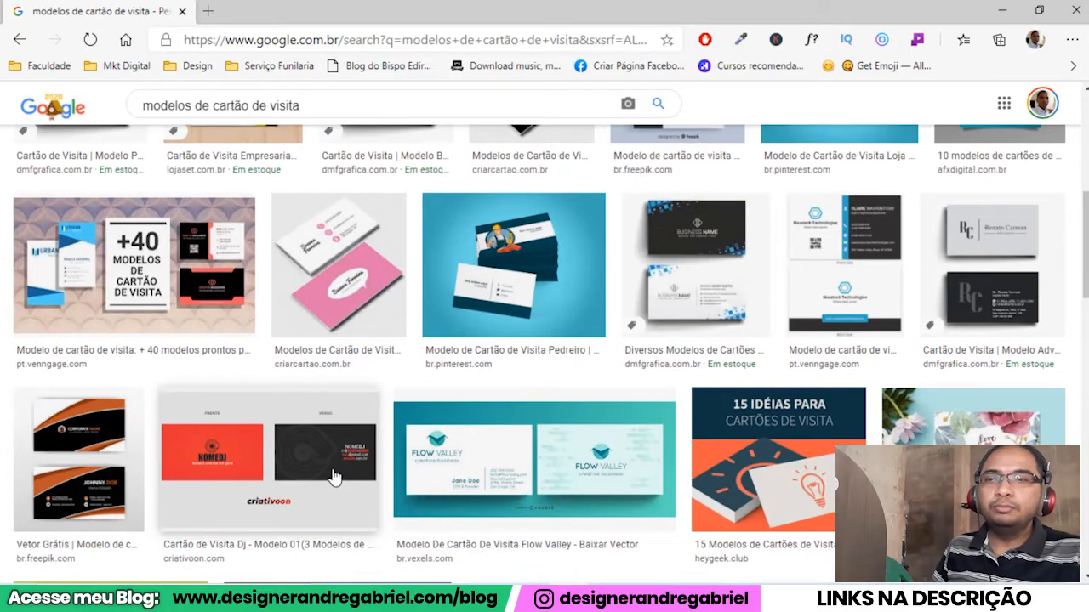
pyautogui.scroll(-7, 328, 473)
pyautogui.scroll(12, 322, 470)
# Refine the image search to "modelos de cartão de visita adv" and look over the lawyer card models.
pyautogui.click(374, 113)
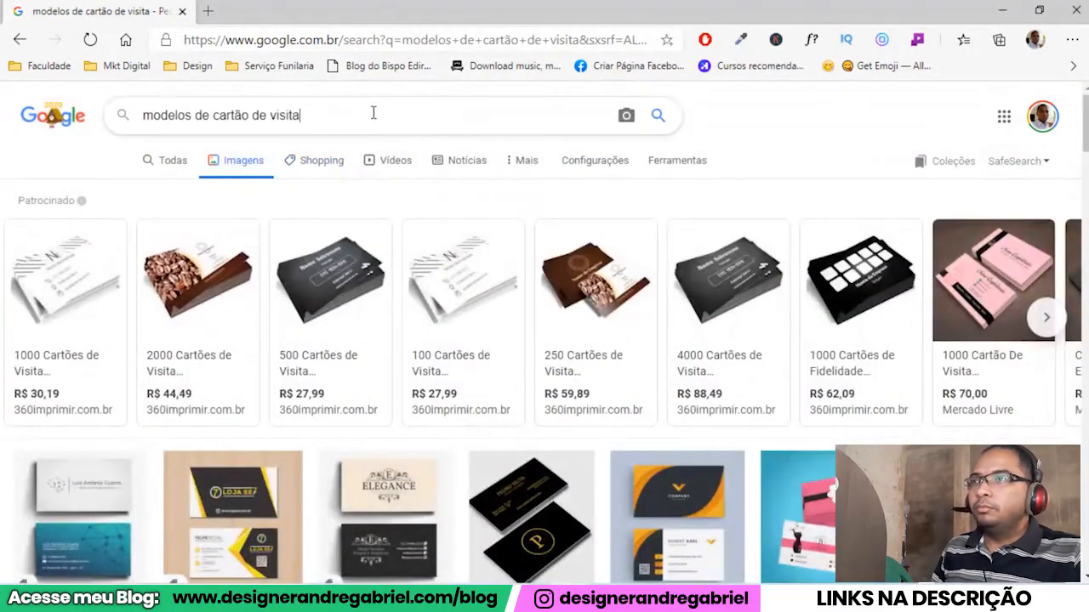
pyautogui.write('a')
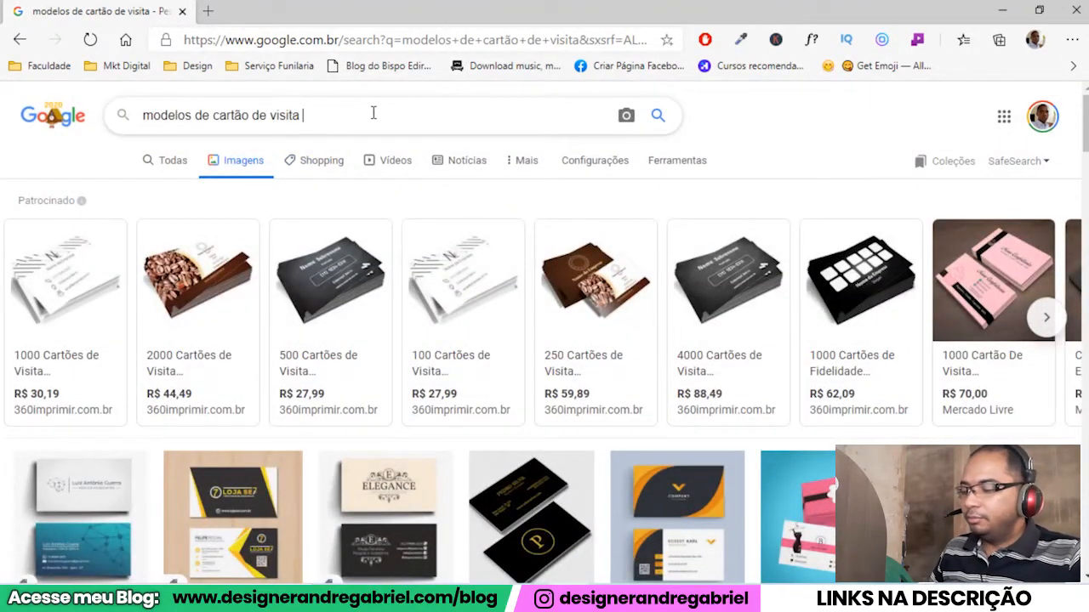
pyautogui.write('dv')
pyautogui.press('Return')
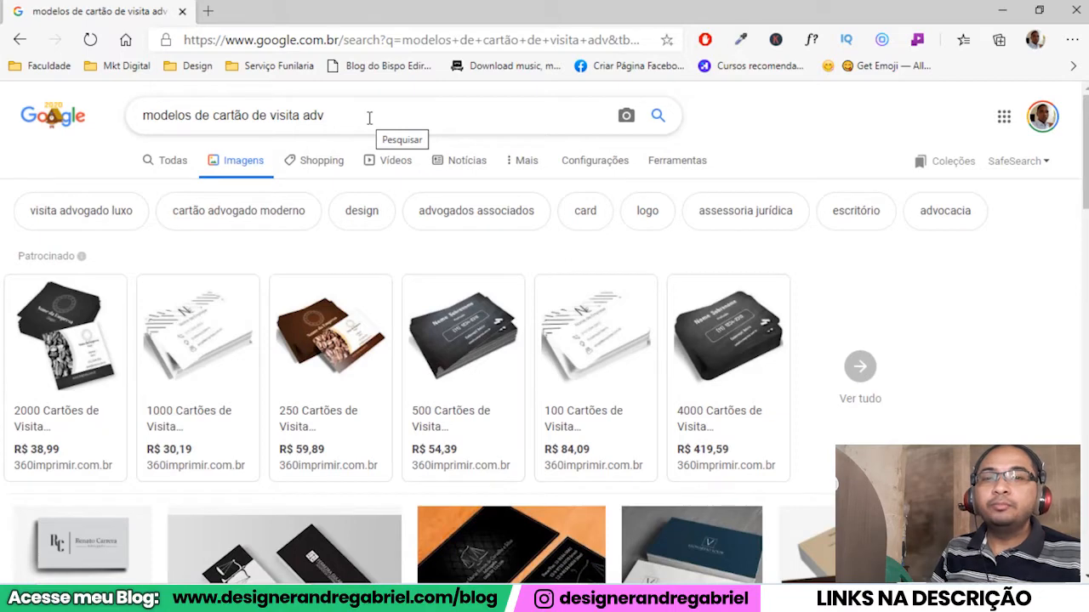
pyautogui.scroll(-2, 334, 348)
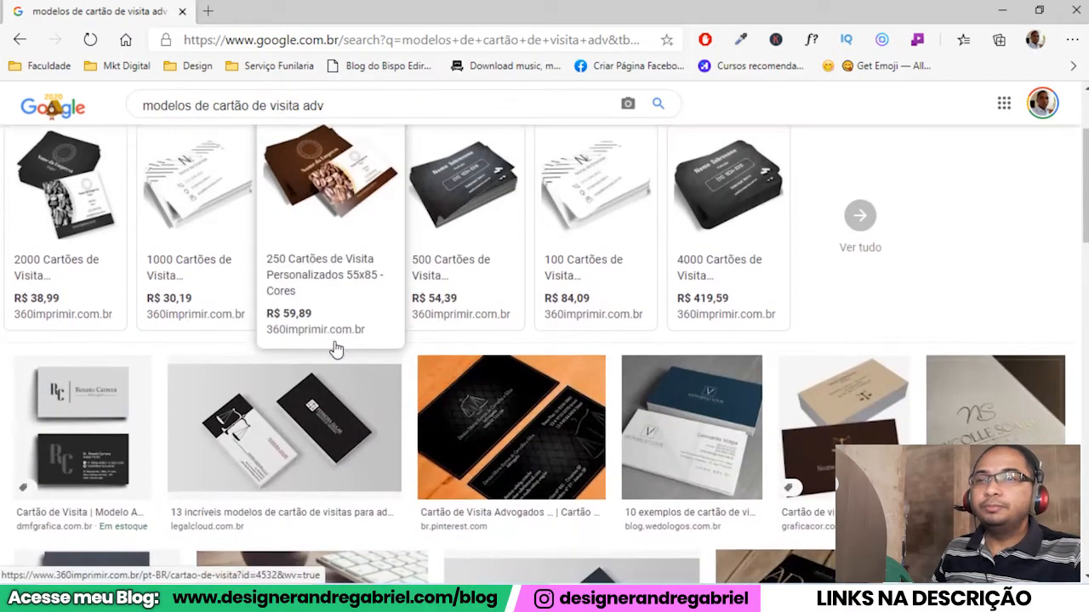
# Preview the blue and white lawyer card from We Do Logos and browse its related images.
pyautogui.click(678, 423)
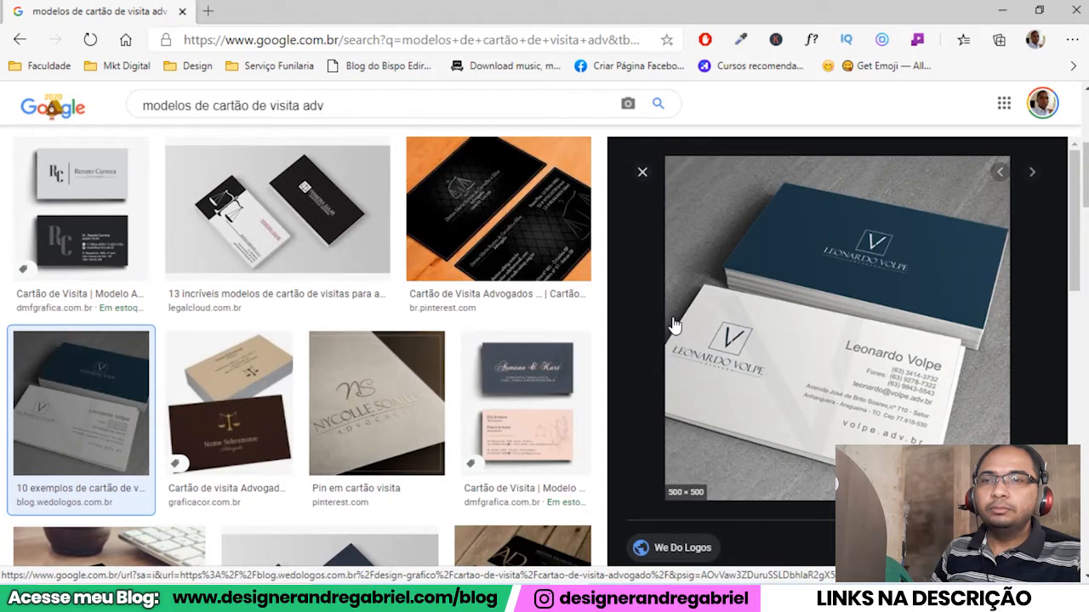
pyautogui.scroll(-3, 672, 324)
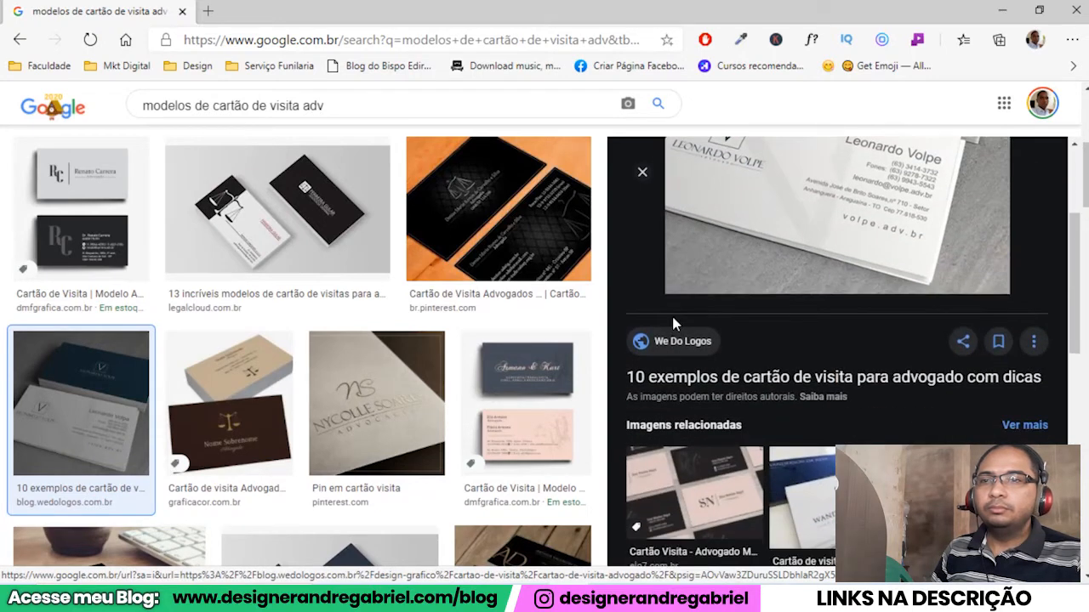
pyautogui.scroll(-10, 672, 324)
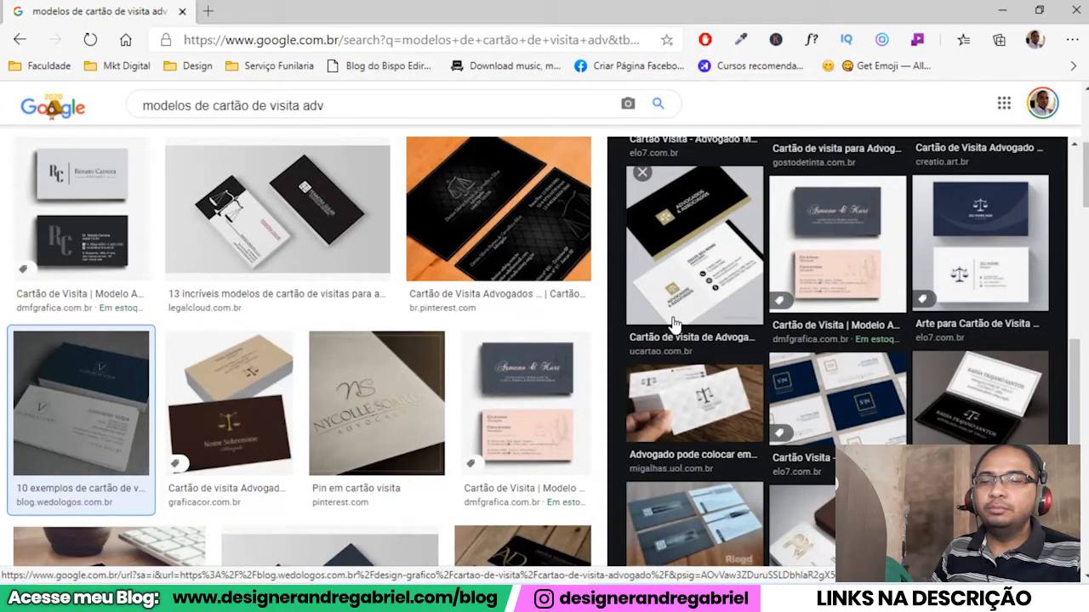
# Open the related Elo7 image of navy and white "advocacia" cards with the gold square logo and copy the image.
pyautogui.click(792, 370)
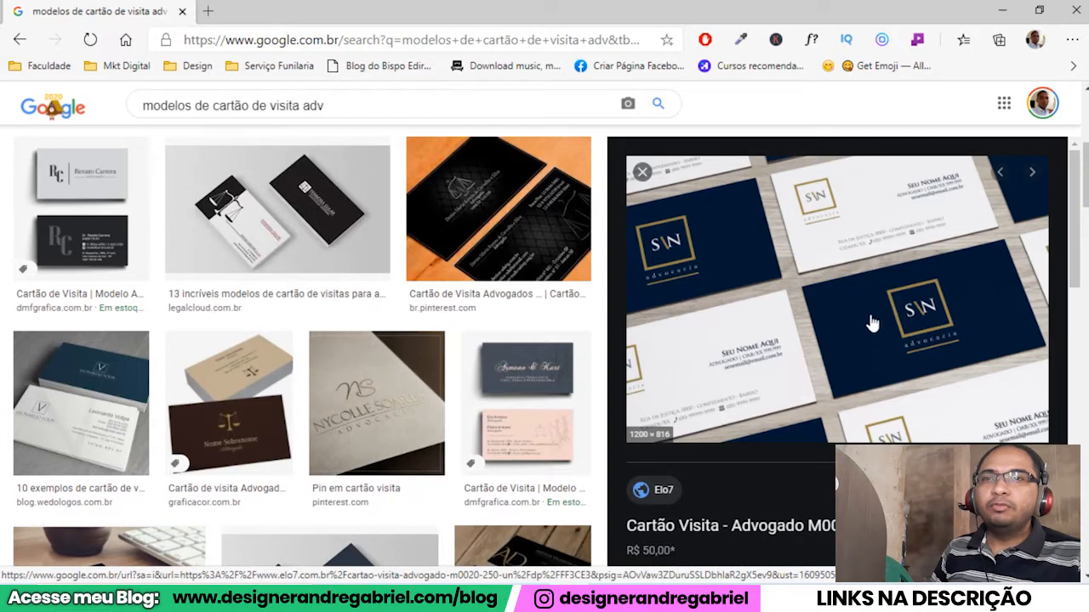
pyautogui.rightClick(869, 380)
pyautogui.click(647, 389)
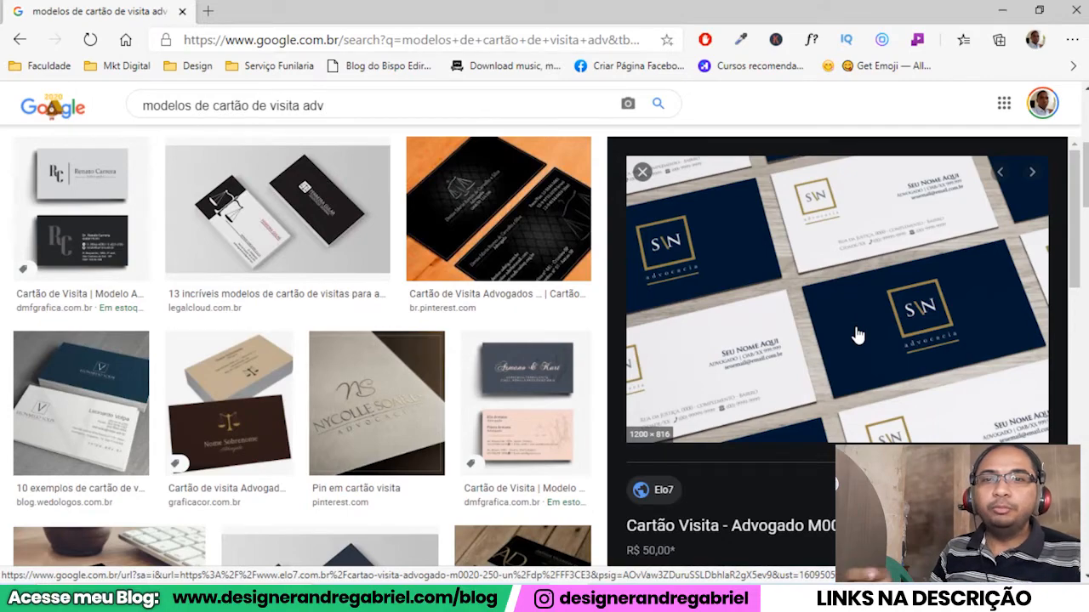
pyautogui.rightClick(857, 299)
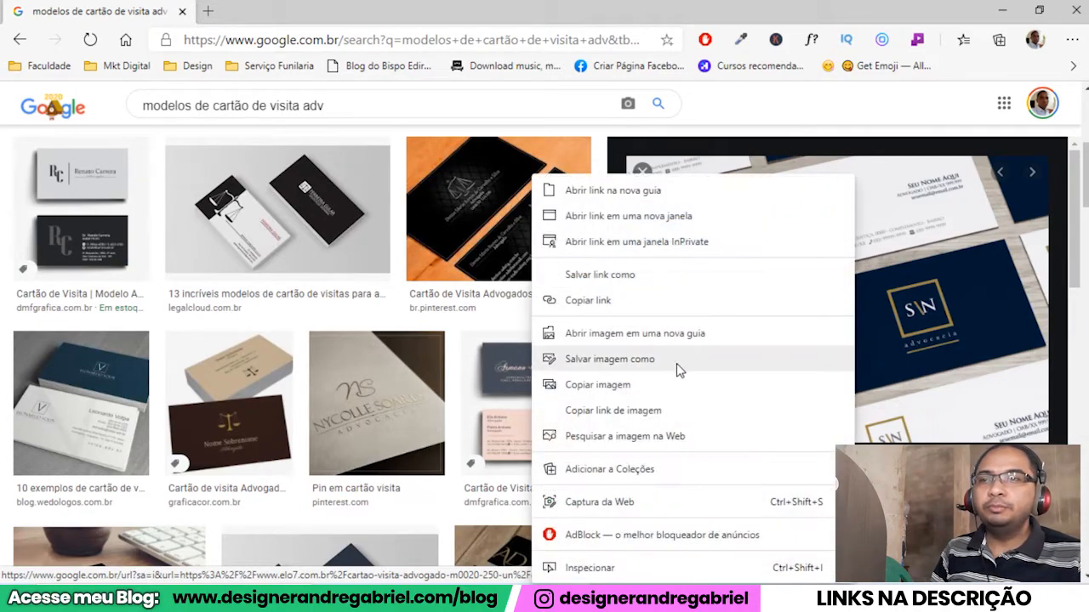
pyautogui.click(661, 384)
# Switch to Photoshop, create a document from the Clipboard preset (1200 x 816 px, 72 ppi) and paste the copied card image.
pyautogui.hotkey('alt', 'Tab')
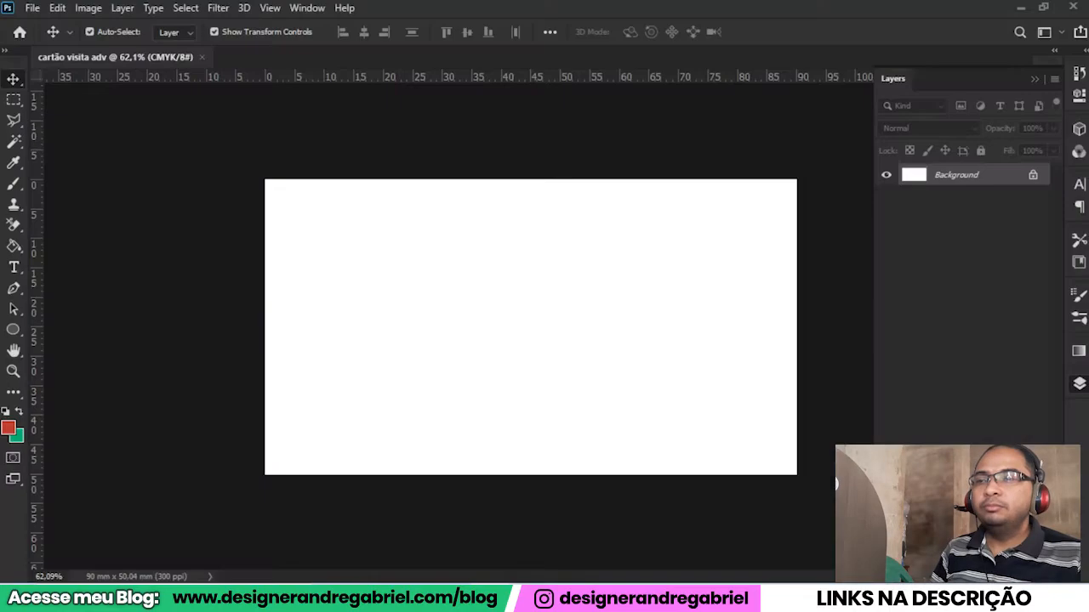
pyautogui.click(32, 8)
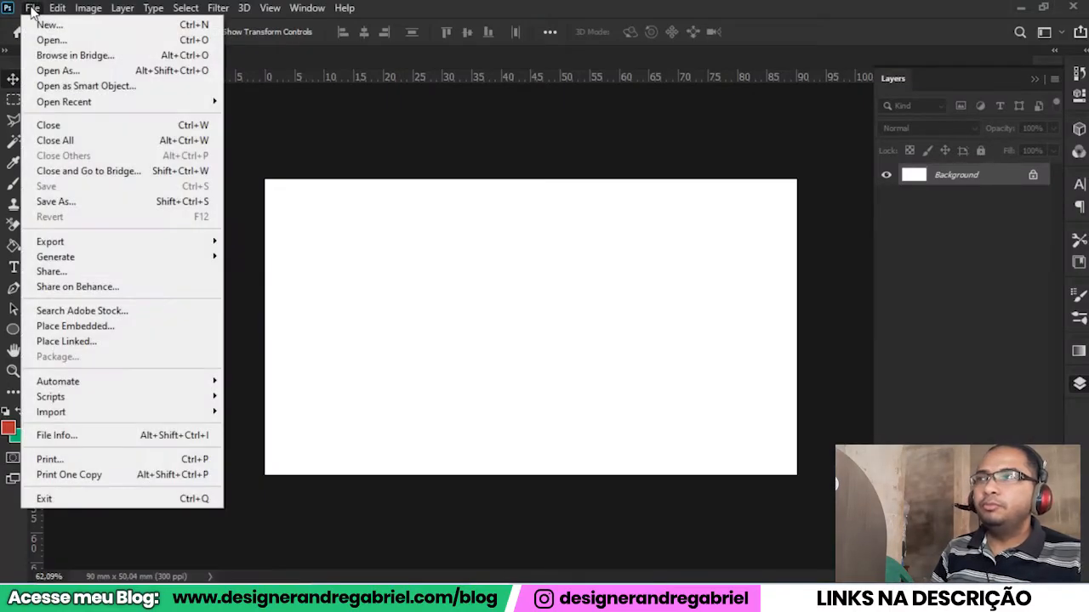
pyautogui.click(44, 26)
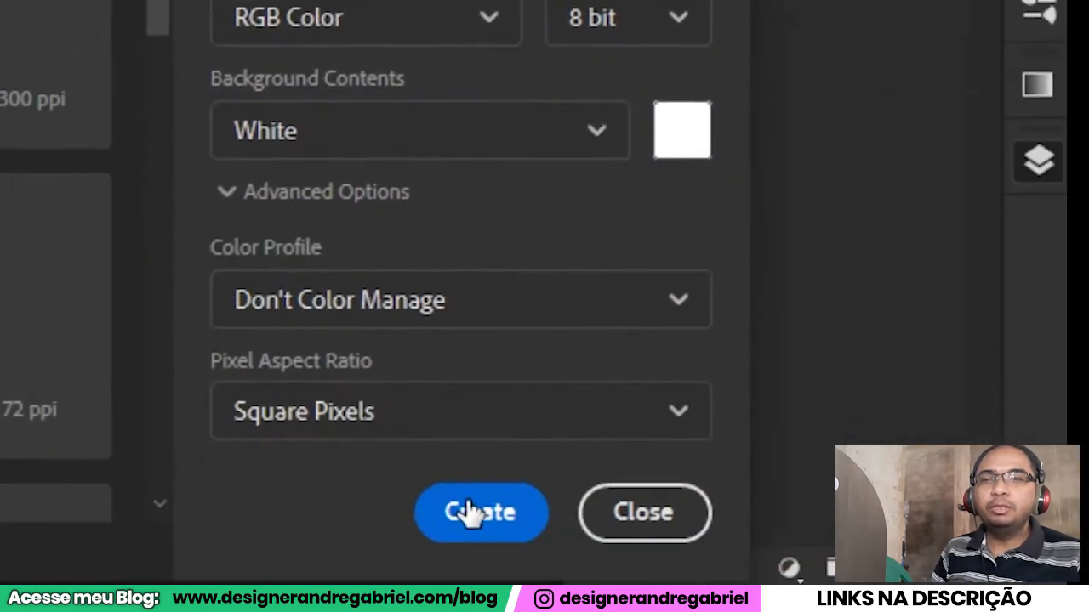
pyautogui.click(470, 515)
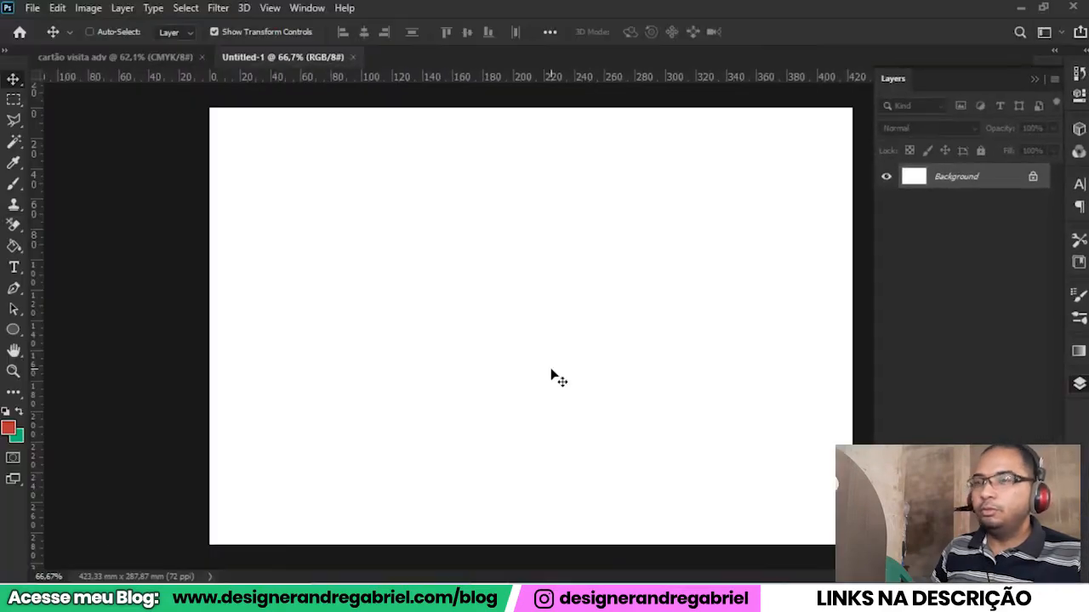
pyautogui.hotkey('ctrl', 'v')
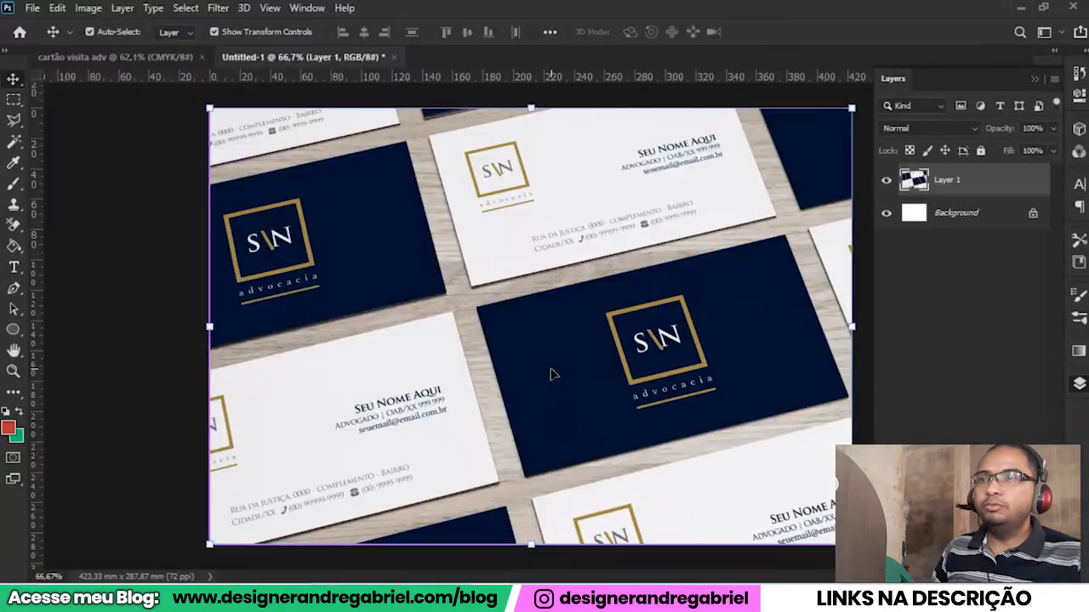
# Sample the reference cards' navy blue as the foreground color with the Eyedropper Tool and copy its hex code 001832.
pyautogui.scroll(-3, 551, 374)
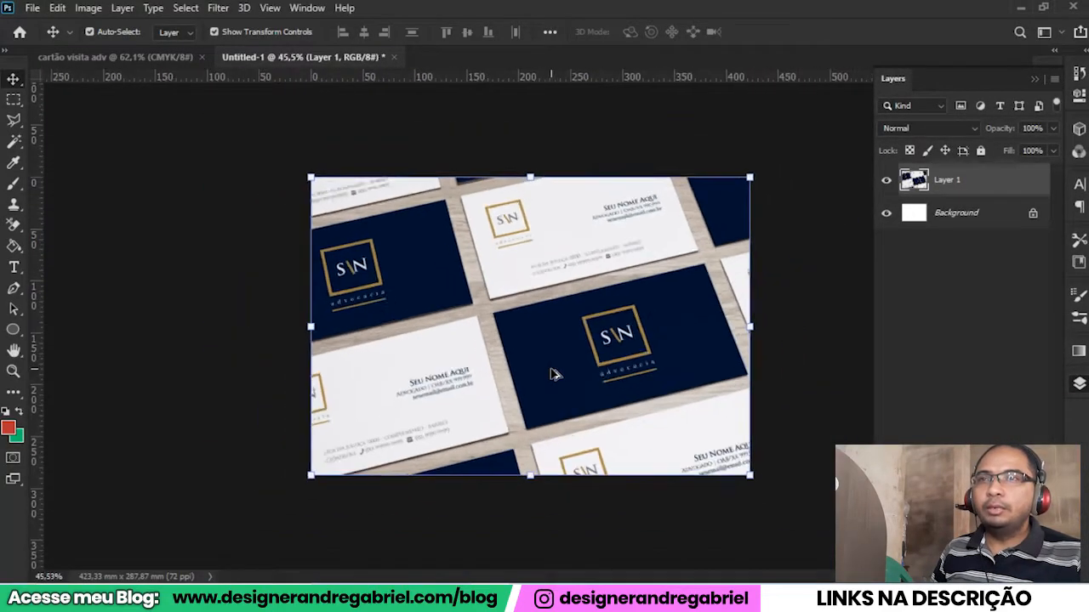
pyautogui.scroll(1, 551, 374)
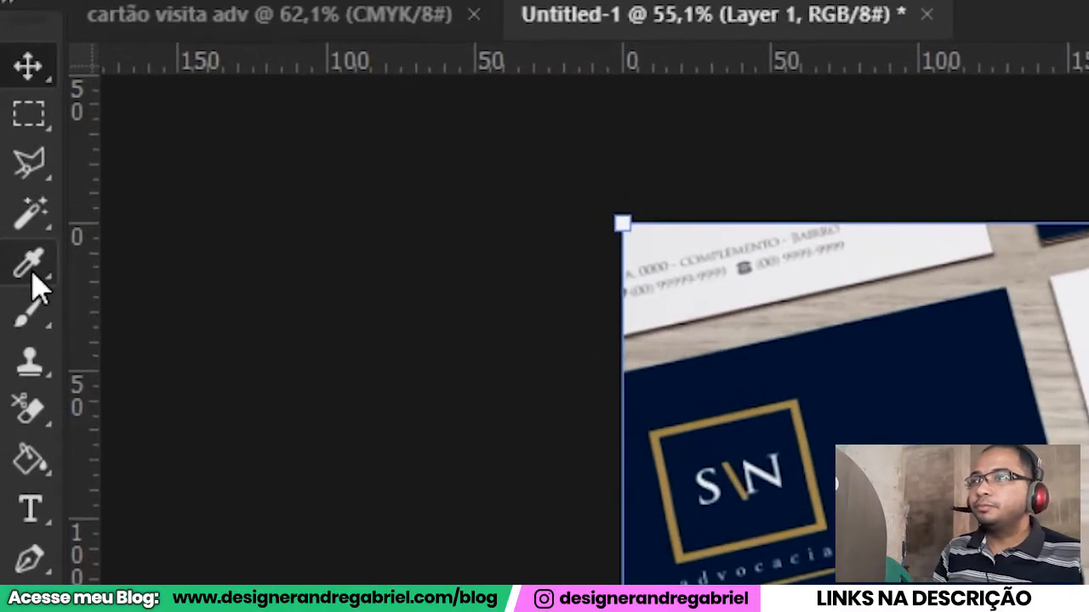
pyautogui.rightClick(34, 276)
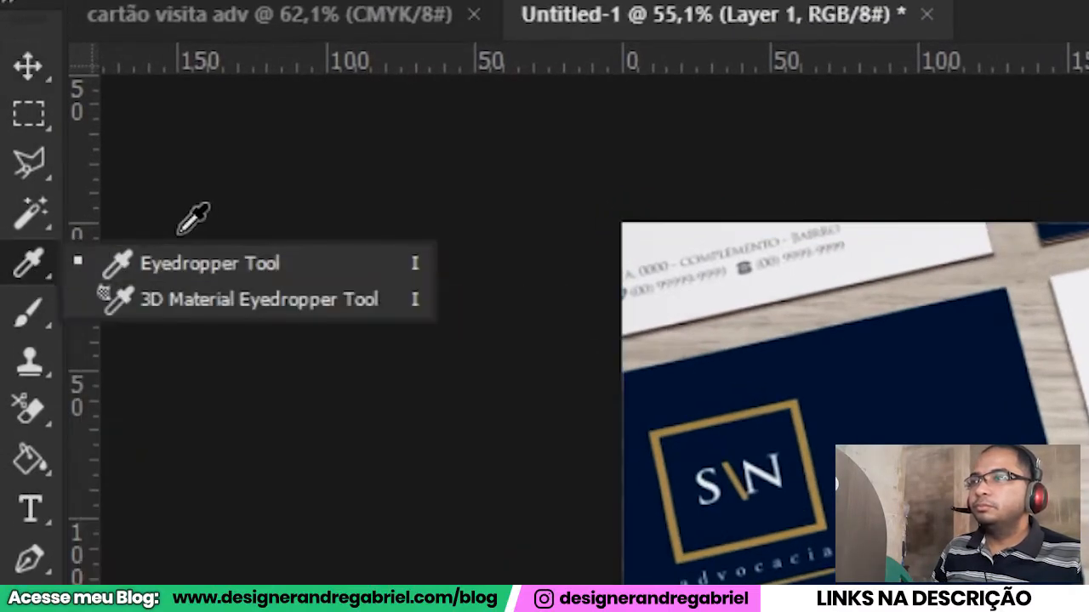
pyautogui.click(240, 271)
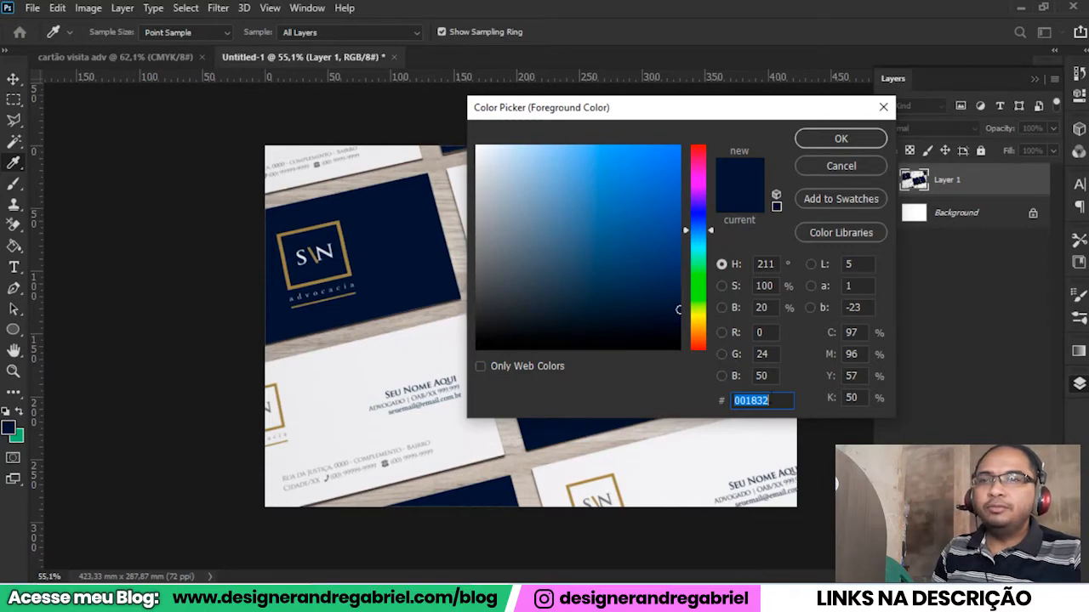
pyautogui.rightClick(759, 401)
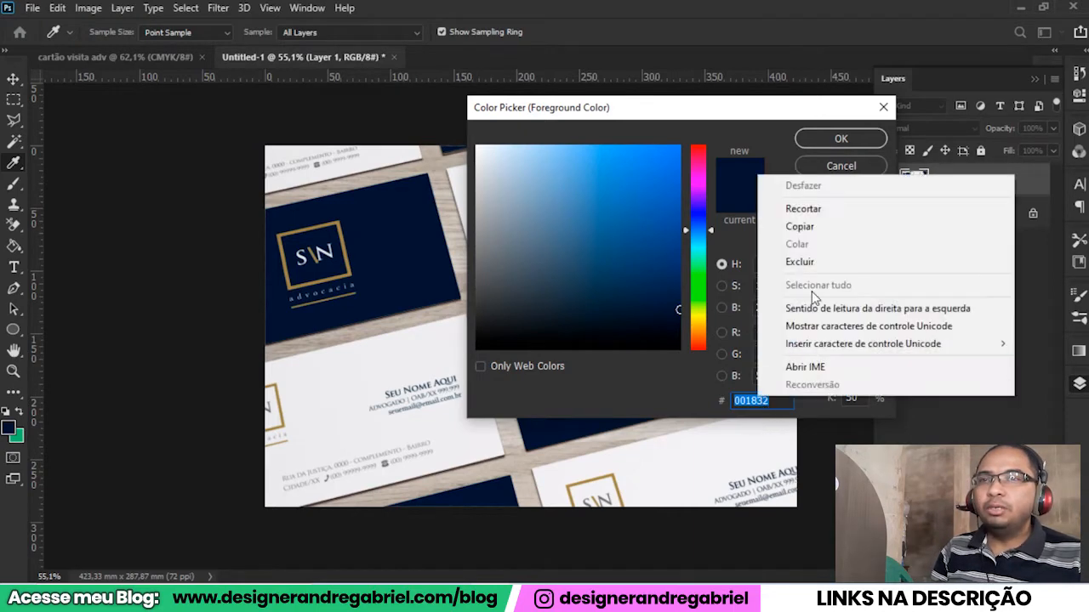
pyautogui.click(825, 223)
pyautogui.click(840, 138)
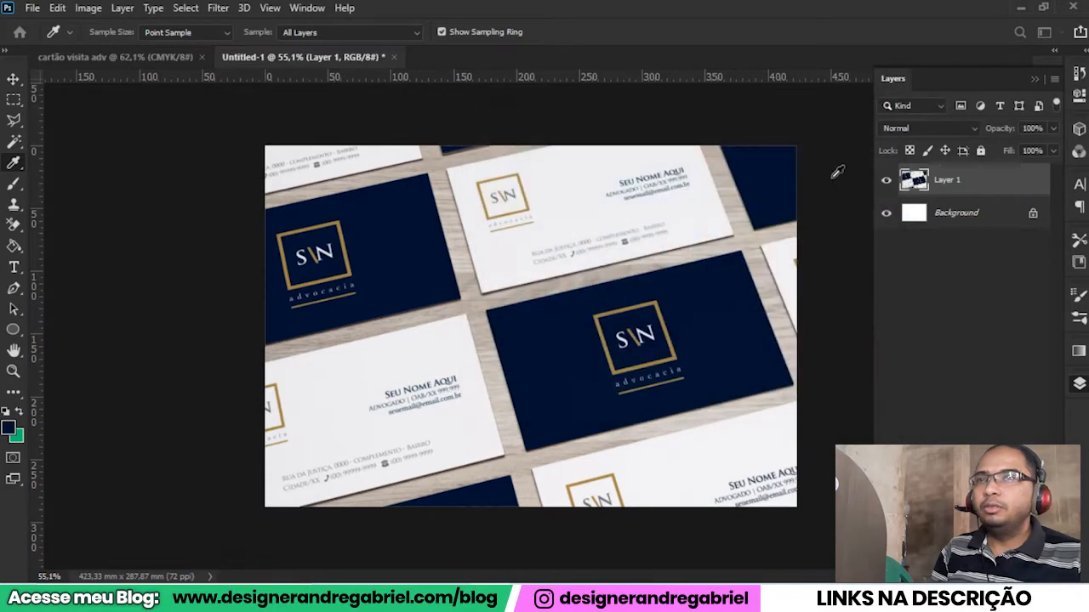
# Switch to the "cartão visita adv" document, add a new layer and fill it with the navy foreground color using the Paint Bucket Tool.
pyautogui.click(135, 57)
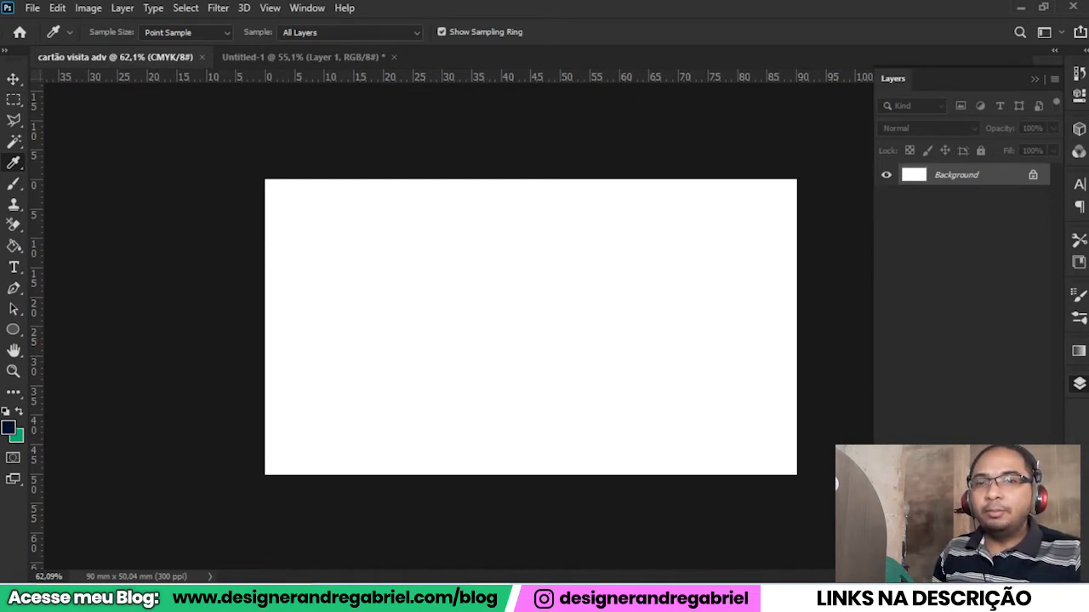
pyautogui.click(1015, 560)
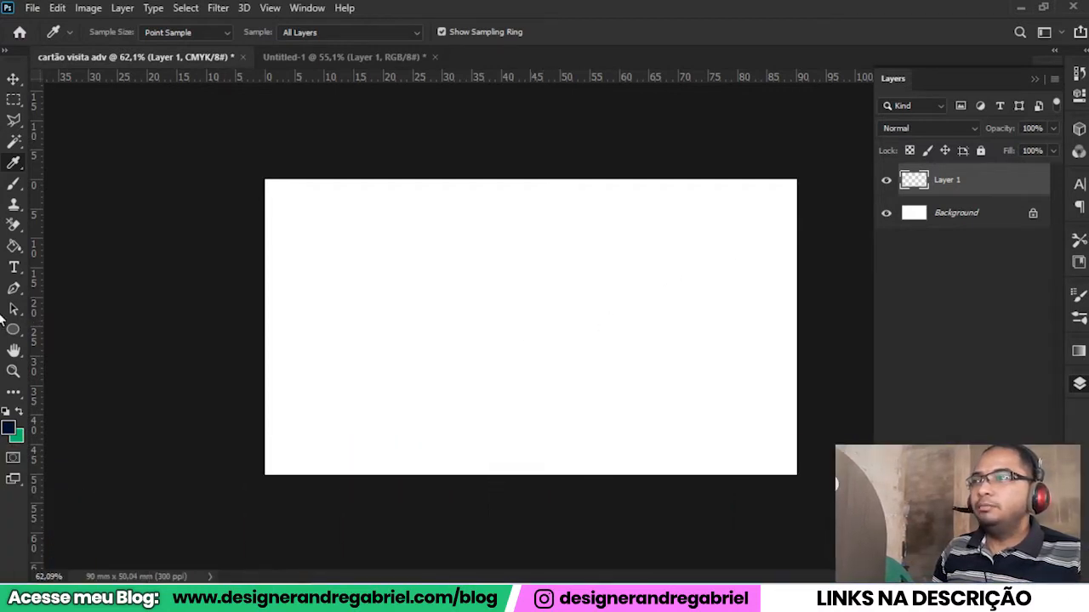
pyautogui.click(13, 248)
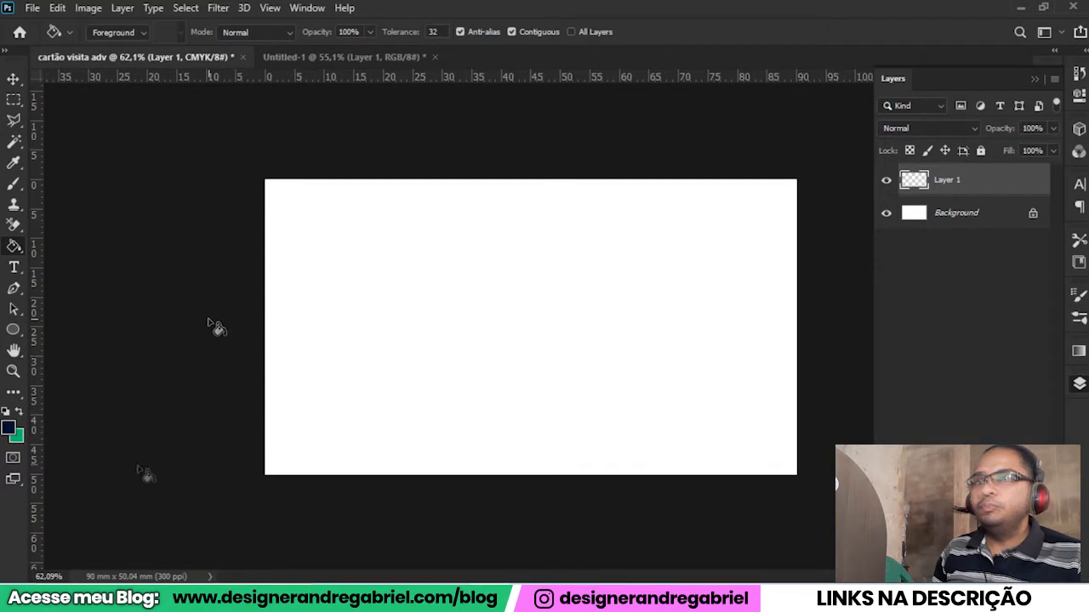
pyautogui.click(492, 401)
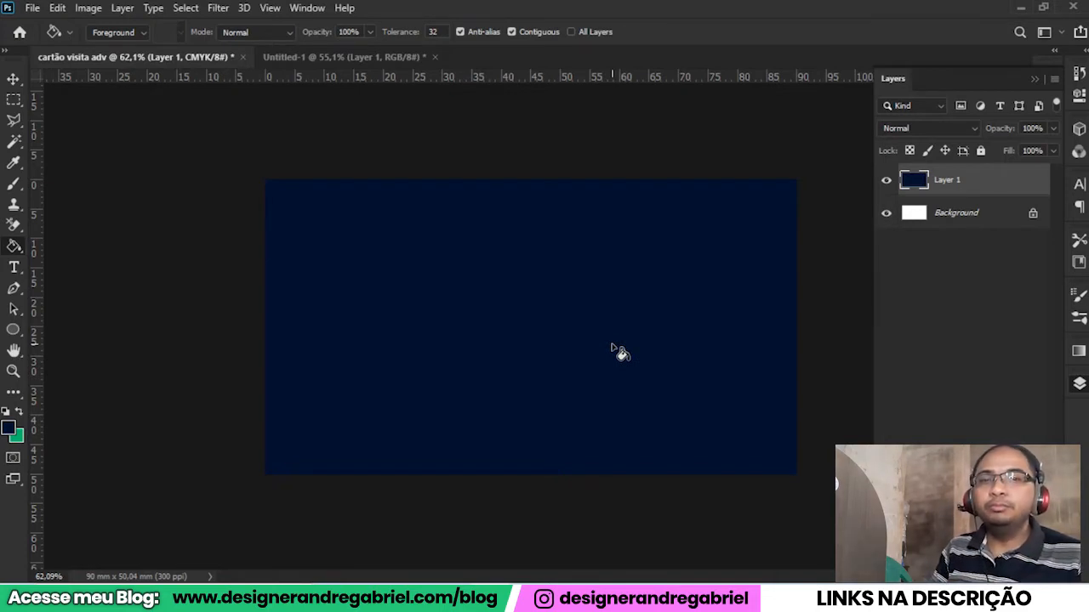
pyautogui.click(13, 79)
pyautogui.click(88, 207)
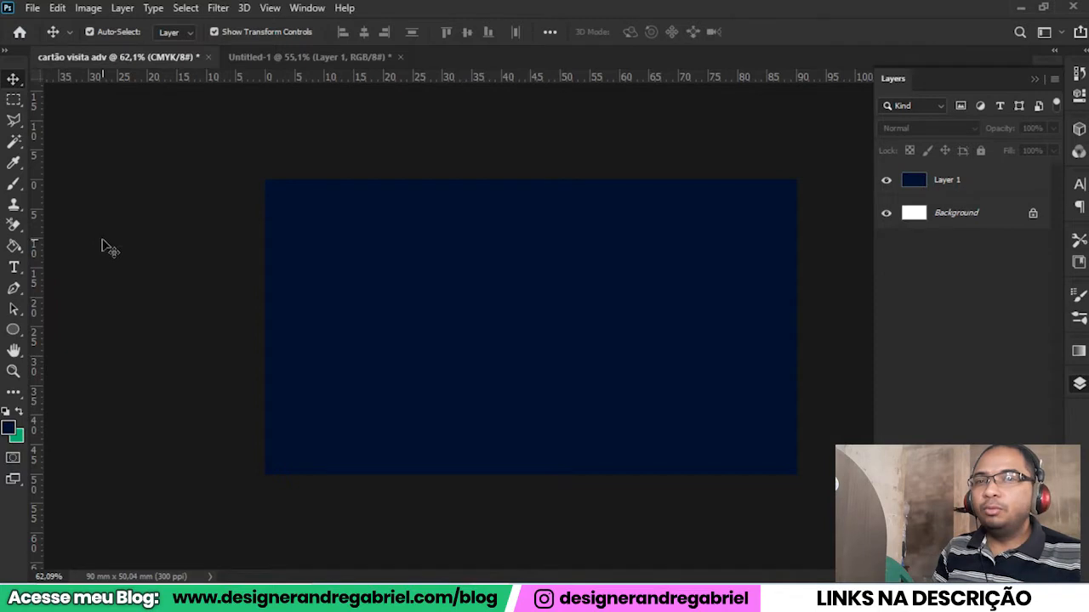
pyautogui.click(13, 331)
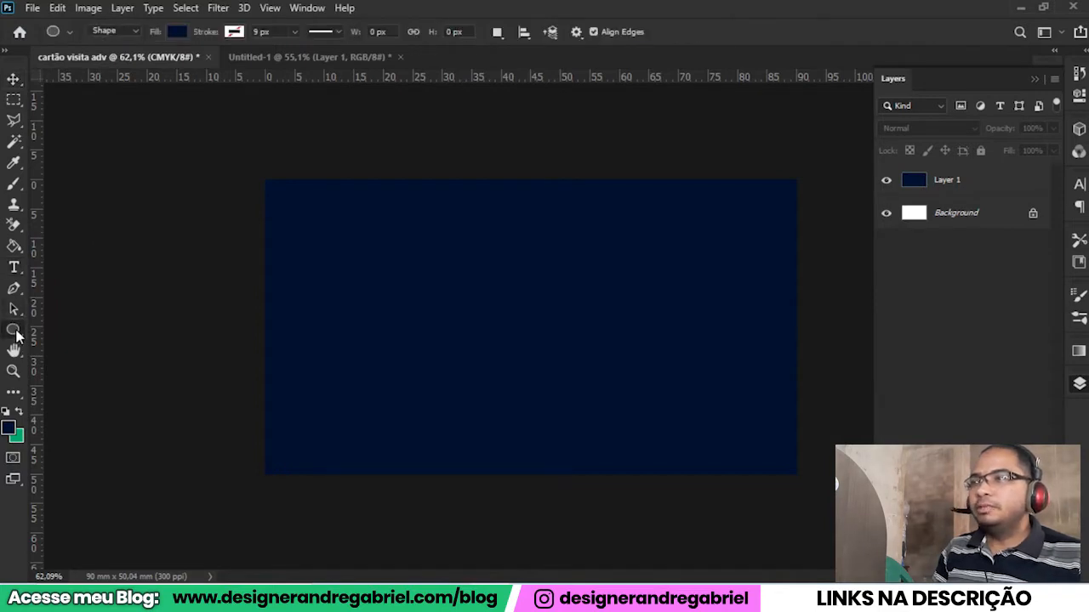
pyautogui.rightClick(15, 331)
pyautogui.click(52, 332)
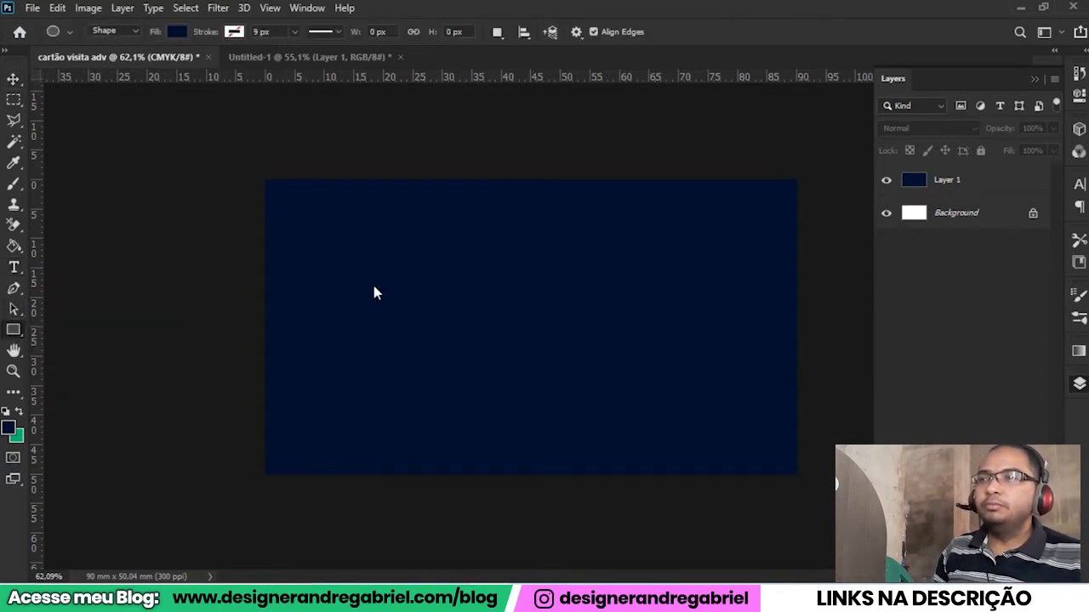
pyautogui.moveTo(451, 239); pyautogui.dragTo(584, 371)
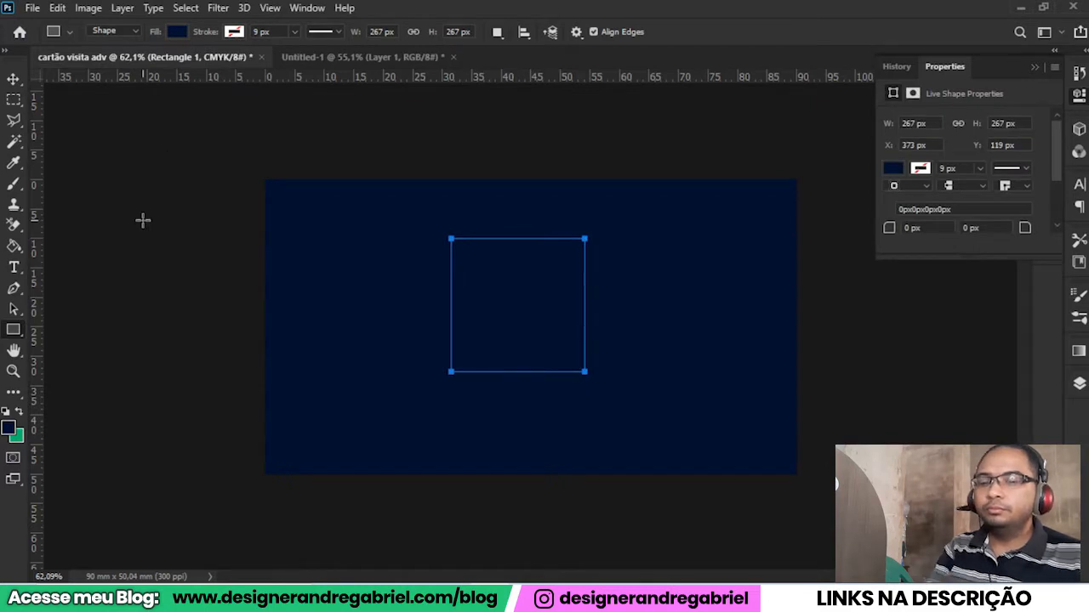
pyautogui.hotkey('ctrl', 'z')
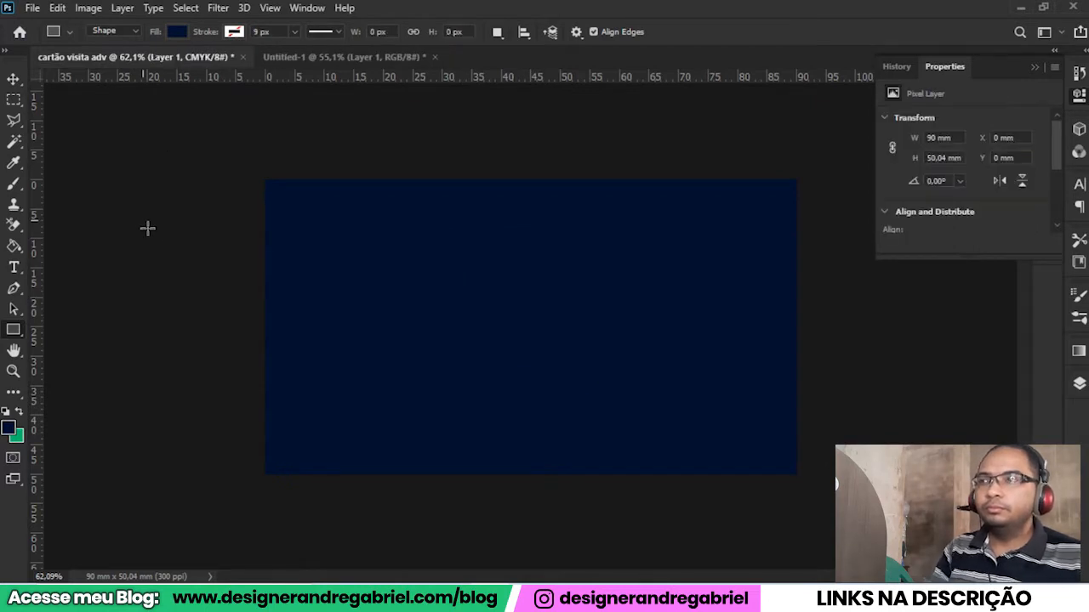
# Set the Rectangle Tool to Shape mode with no fill and a white stroke.
pyautogui.rightClick(11, 336)
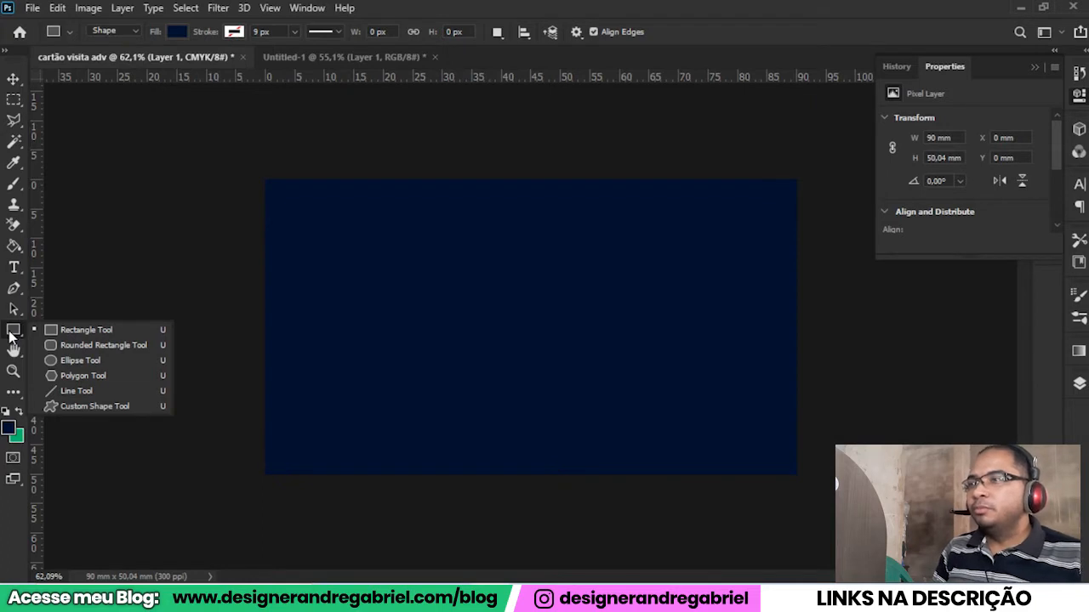
pyautogui.click(101, 332)
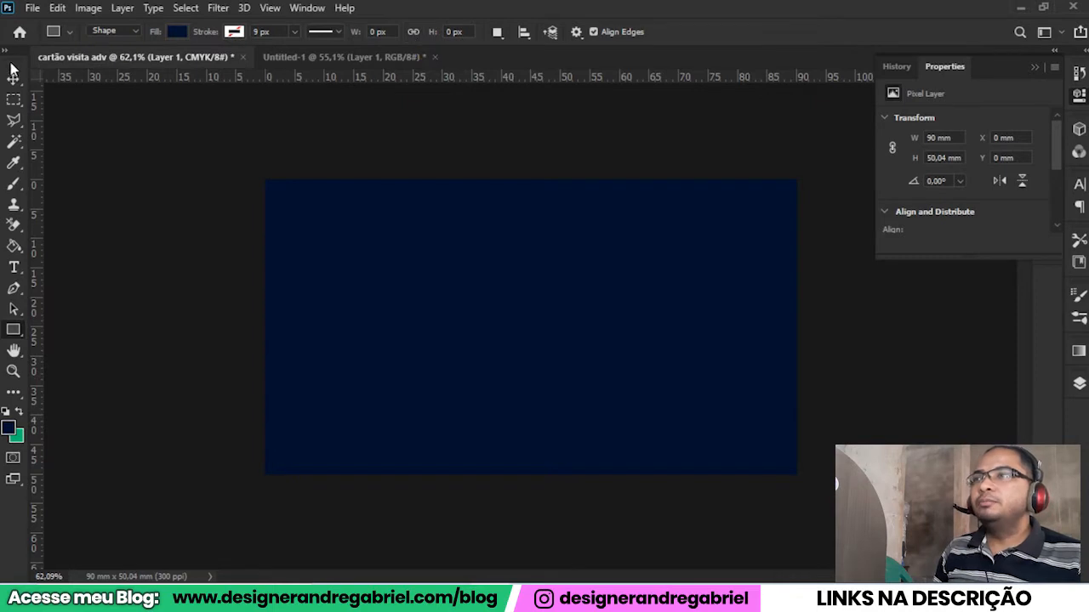
pyautogui.click(110, 32)
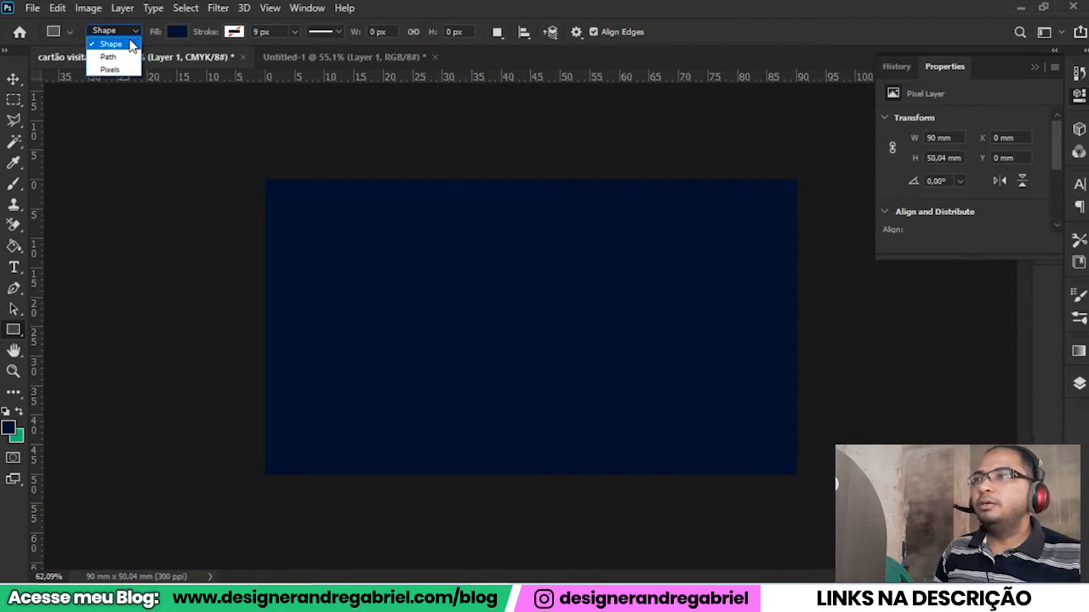
pyautogui.click(130, 42)
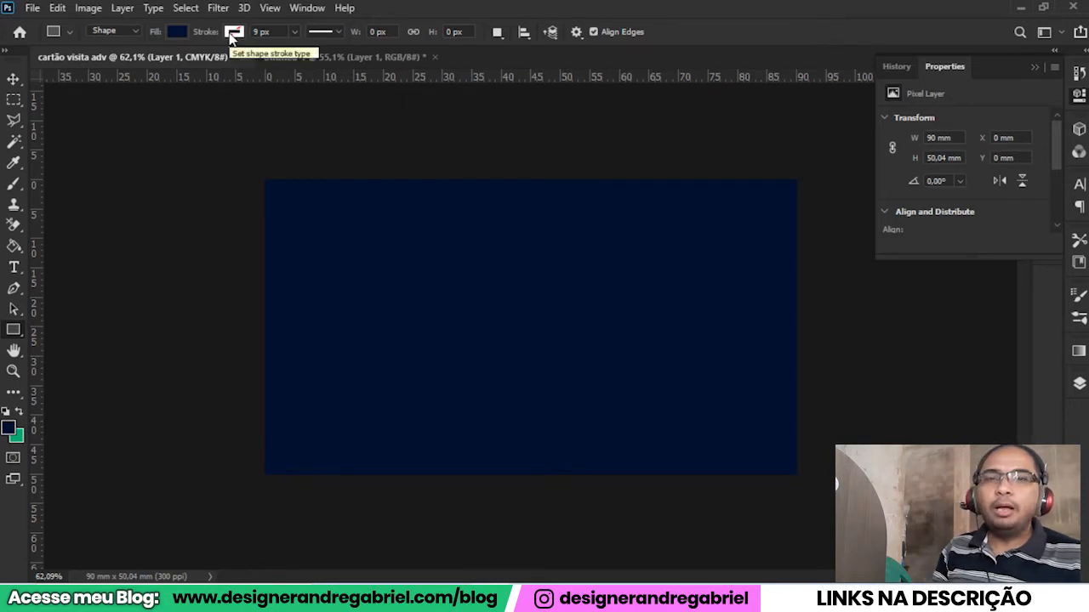
pyautogui.click(178, 34)
pyautogui.click(83, 63)
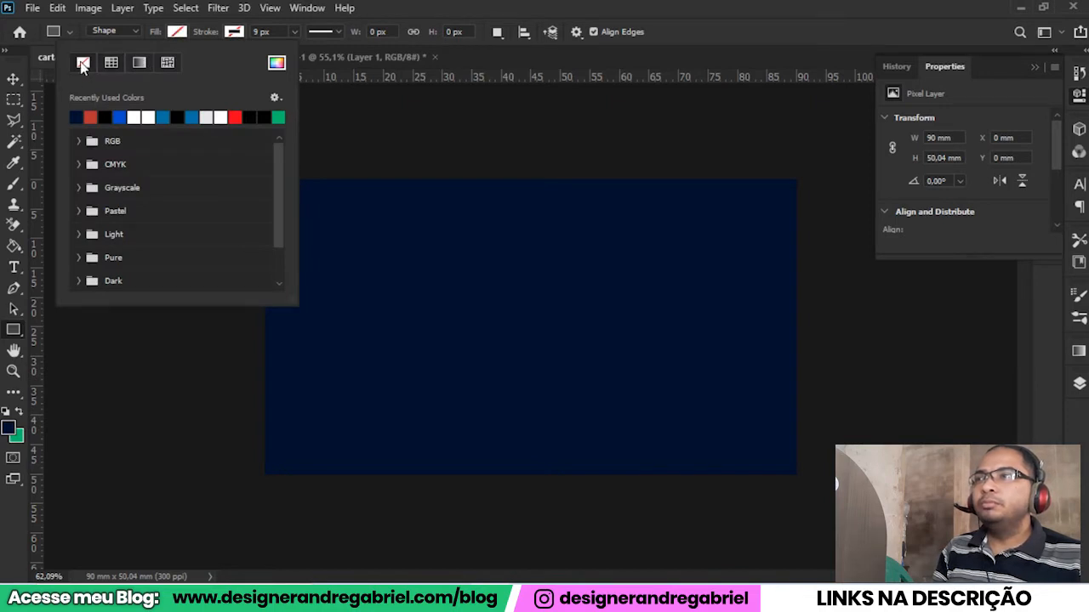
pyautogui.click(234, 34)
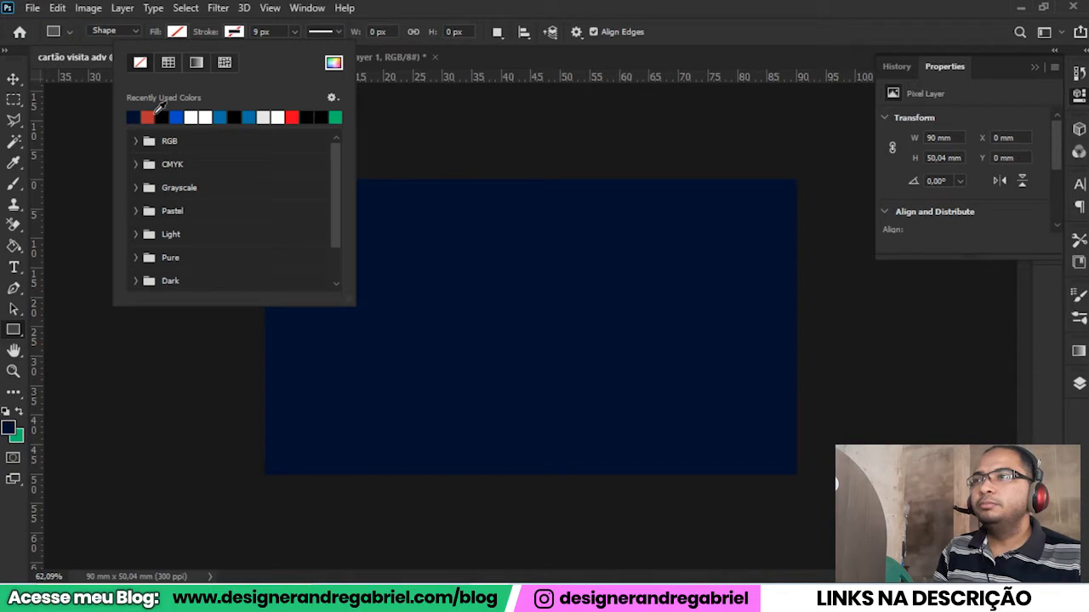
pyautogui.click(192, 114)
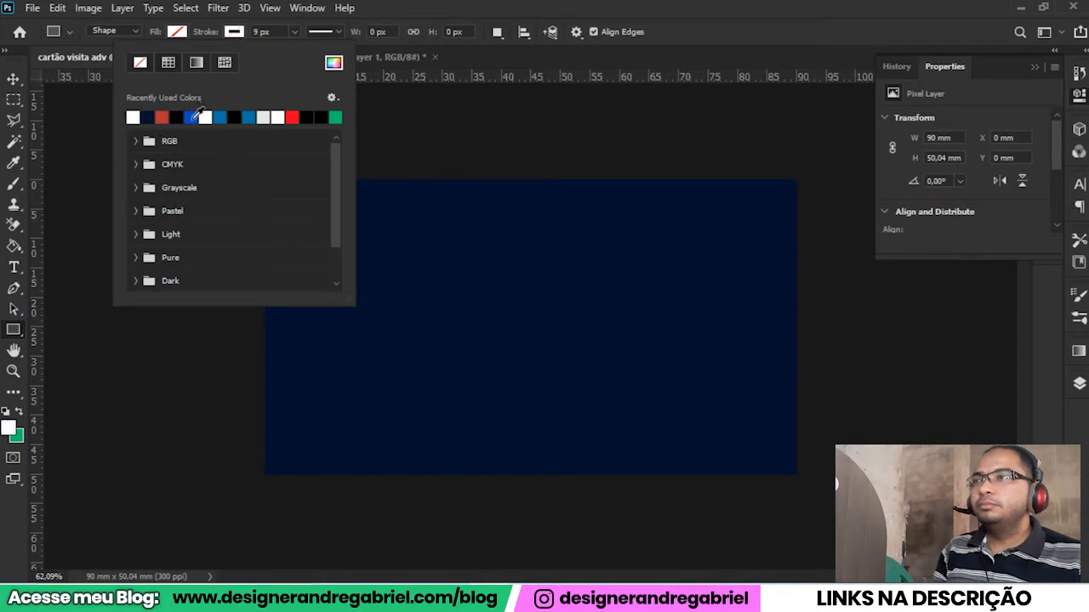
pyautogui.click(235, 36)
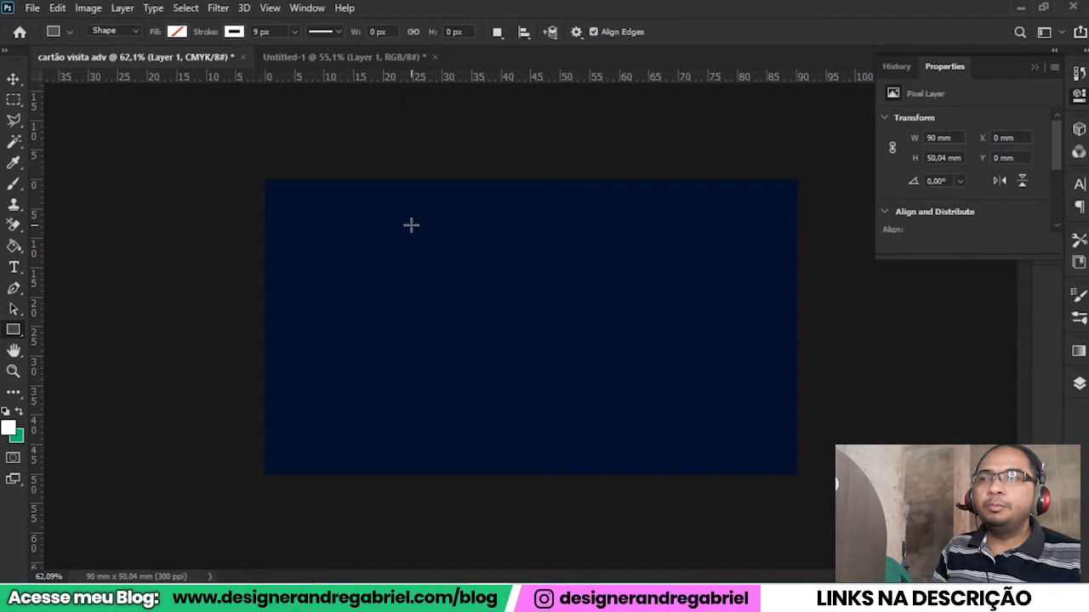
# Draw a white square outline of about 258 x 258 px in the upper middle of the card, undoing the first non-square attempt.
pyautogui.moveTo(389, 222)
pyautogui.mouseDown()
pyautogui.moveTo(472, 298)
pyautogui.moveTo(614, 397)
pyautogui.moveTo(709, 337)
pyautogui.moveTo(639, 284)
pyautogui.moveTo(486, 321)
pyautogui.moveTo(457, 432)
pyautogui.moveTo(656, 452)
pyautogui.moveTo(768, 411)
pyautogui.moveTo(749, 372)
pyautogui.moveTo(612, 355)
pyautogui.moveTo(603, 295)
pyautogui.moveTo(504, 314)
pyautogui.moveTo(428, 368)
pyautogui.moveTo(434, 405)
pyautogui.moveTo(459, 416)
pyautogui.moveTo(549, 414)
pyautogui.mouseUp()
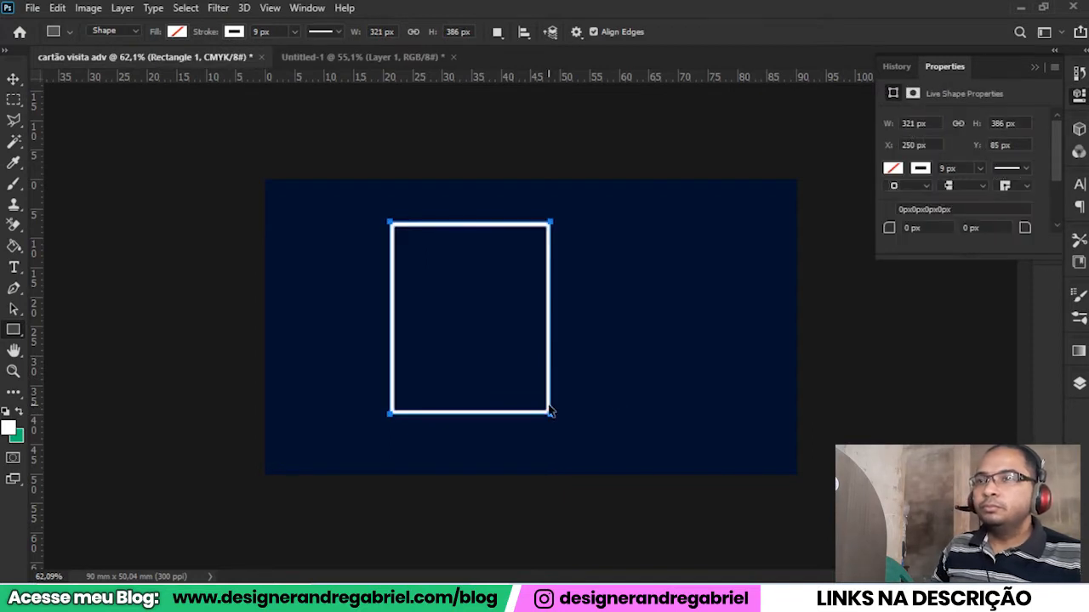
pyautogui.hotkey('ctrl', 'z')
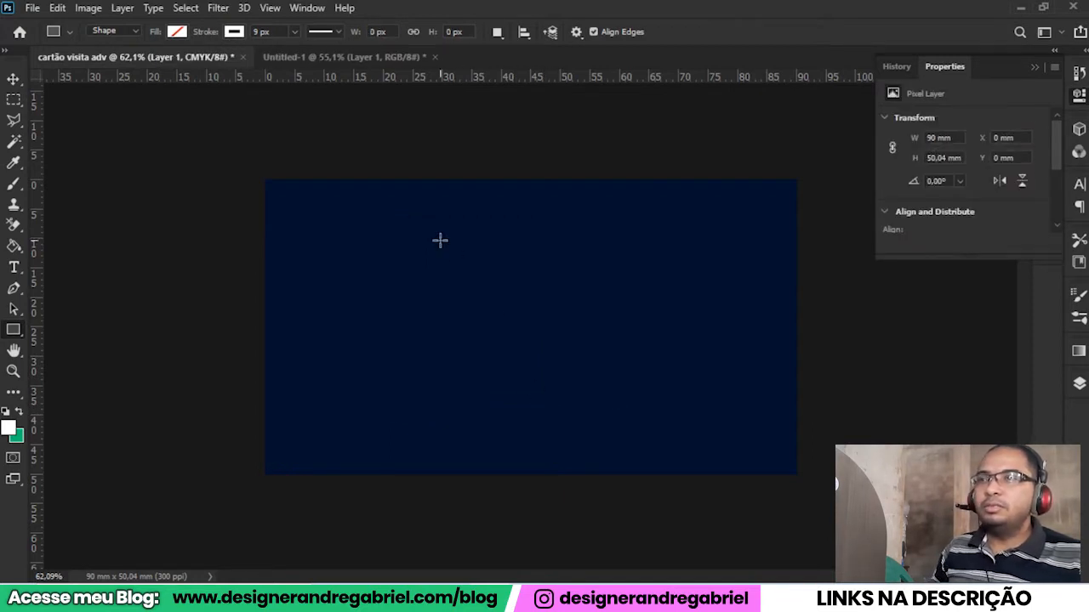
pyautogui.moveTo(425, 202); pyautogui.dragTo(612, 330)
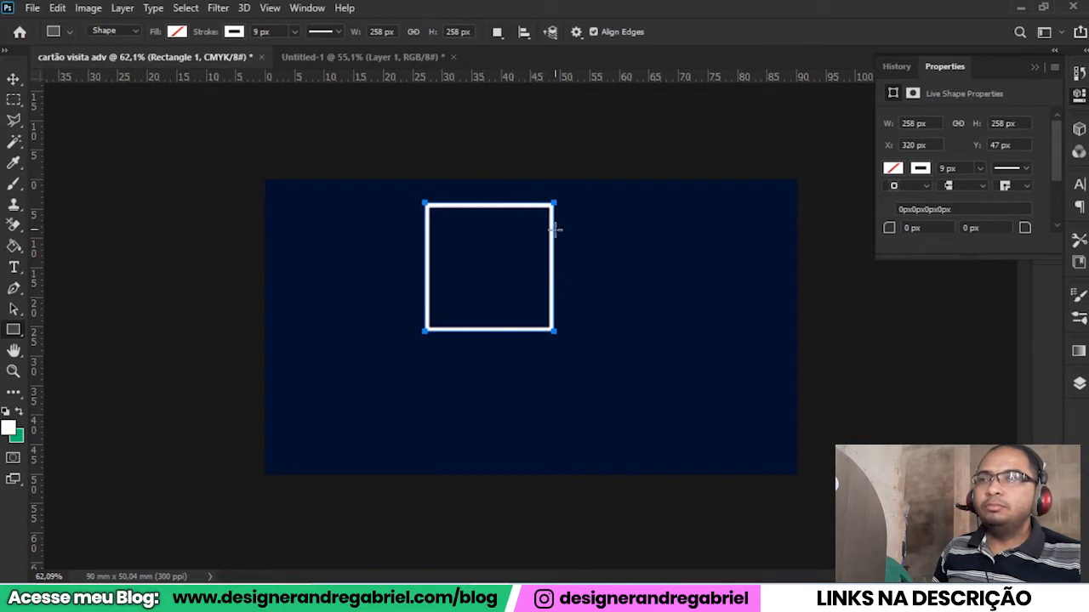
# Try thicker stroke widths of 42,89 px and 12,87 px on the square outline.
pyautogui.scroll(5, 521, 340)
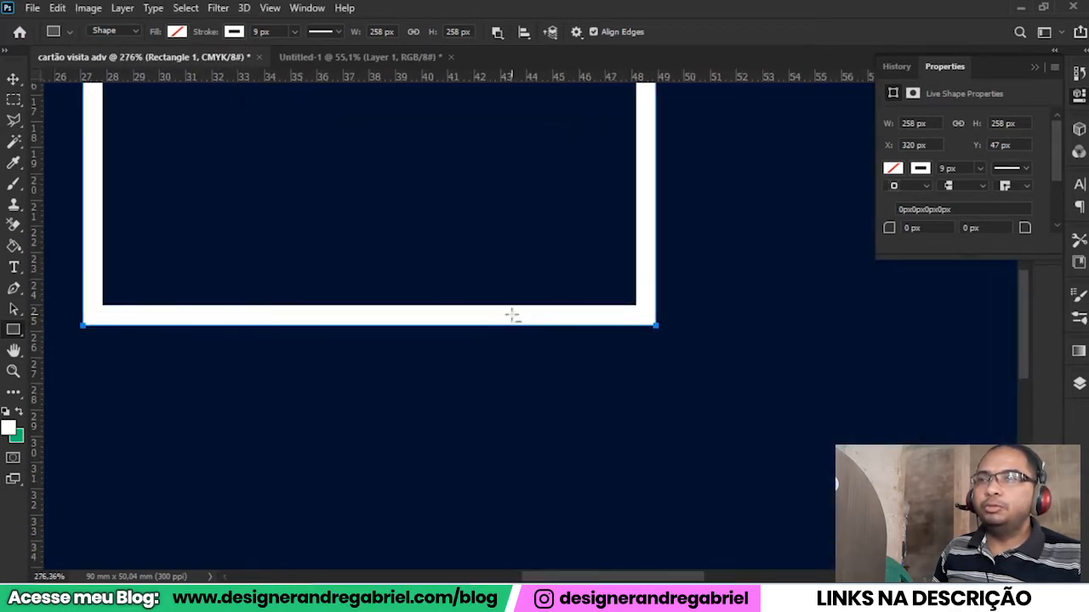
pyautogui.scroll(-4, 460, 315)
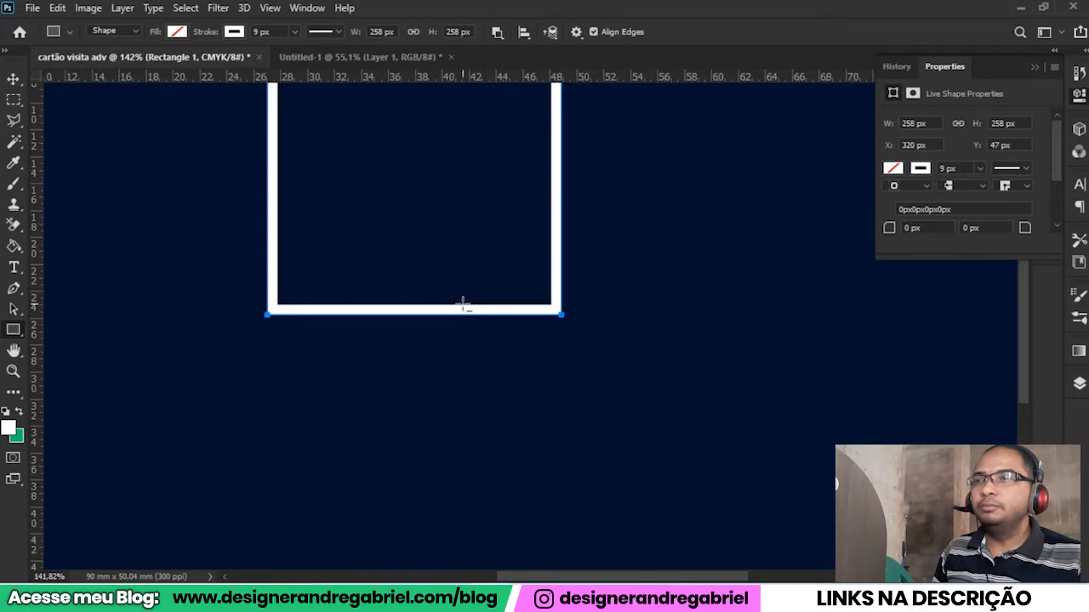
pyautogui.moveTo(414, 216); pyautogui.dragTo(490, 367)
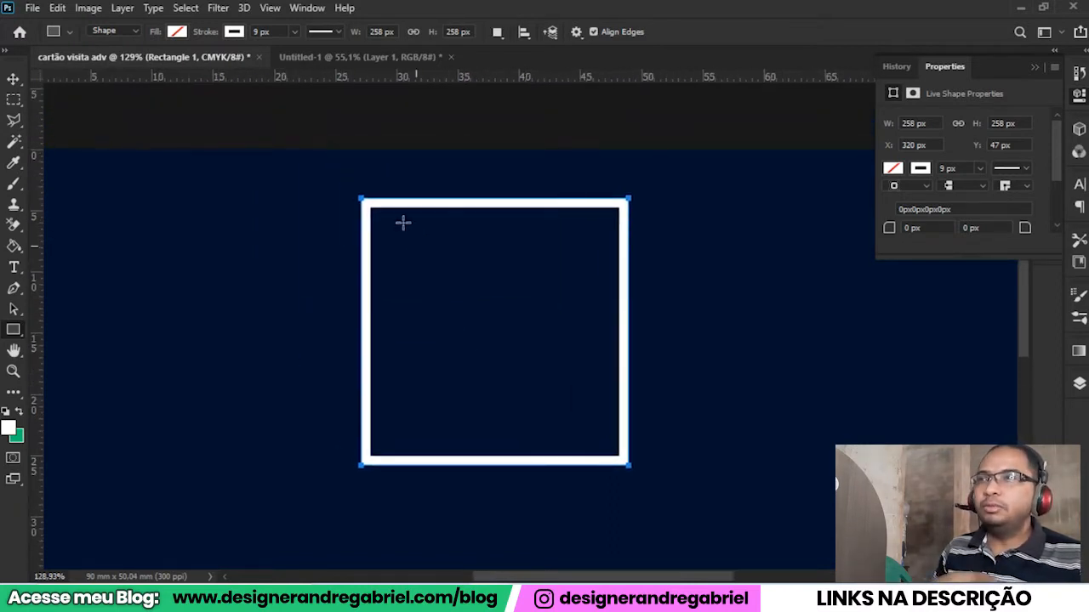
pyautogui.click(294, 32)
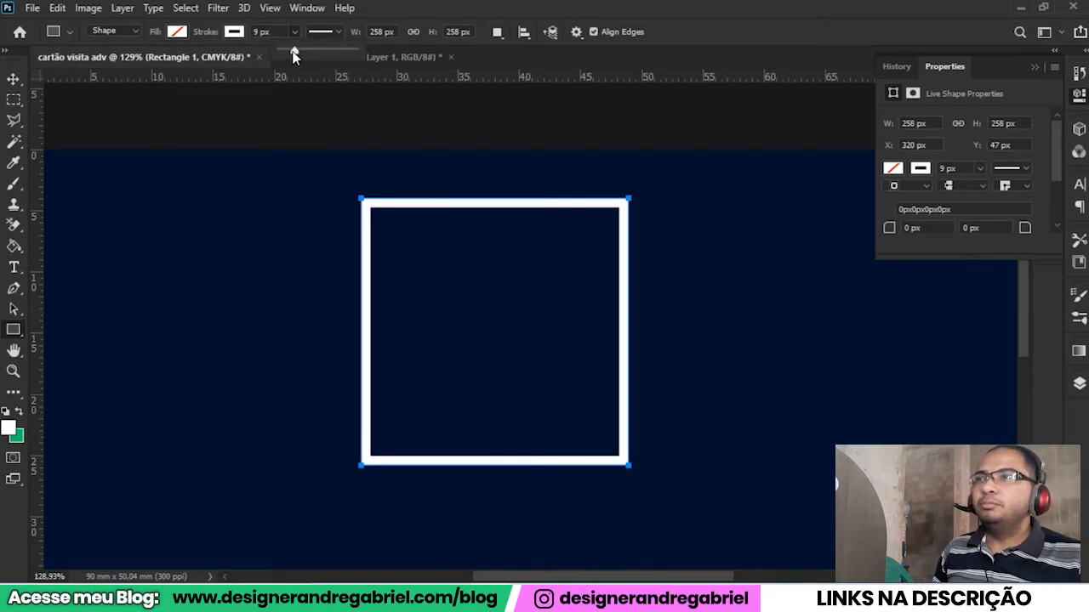
pyautogui.moveTo(294, 55); pyautogui.dragTo(306, 54)
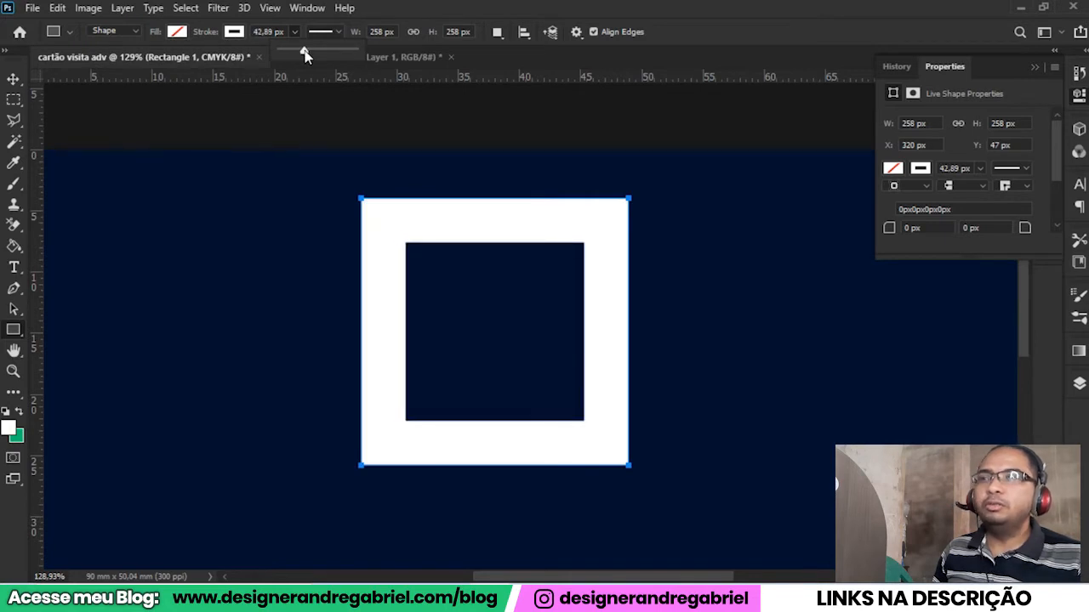
pyautogui.moveTo(306, 54); pyautogui.dragTo(291, 54)
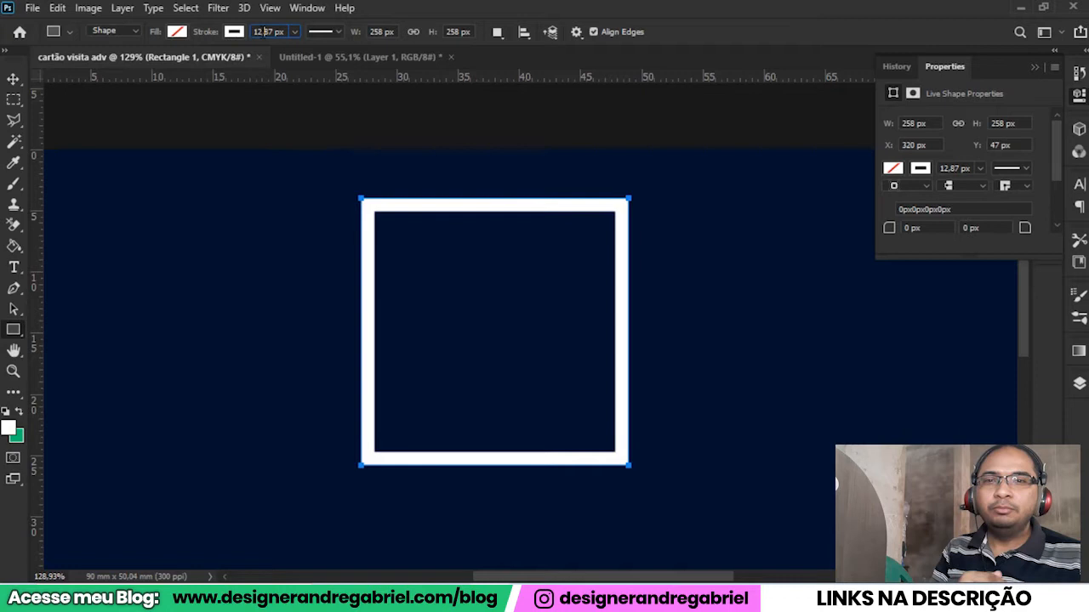
# Adjust the square outline's stroke width to 5,85 px, testing 2,86 px and 7,85 px on the way.
pyautogui.scroll(3, 266, 34)
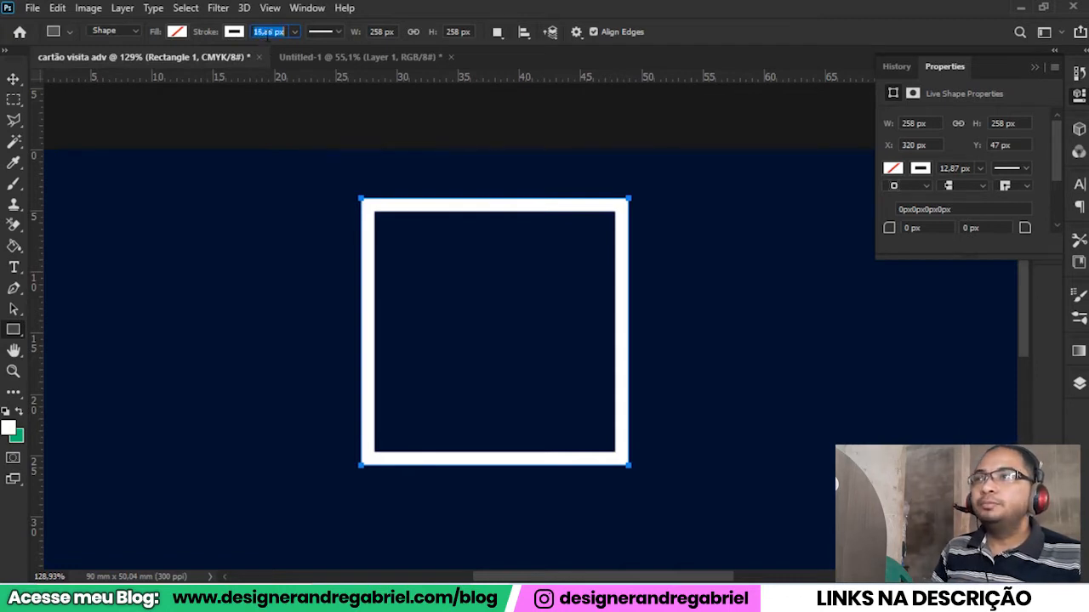
pyautogui.scroll(1, 267, 34)
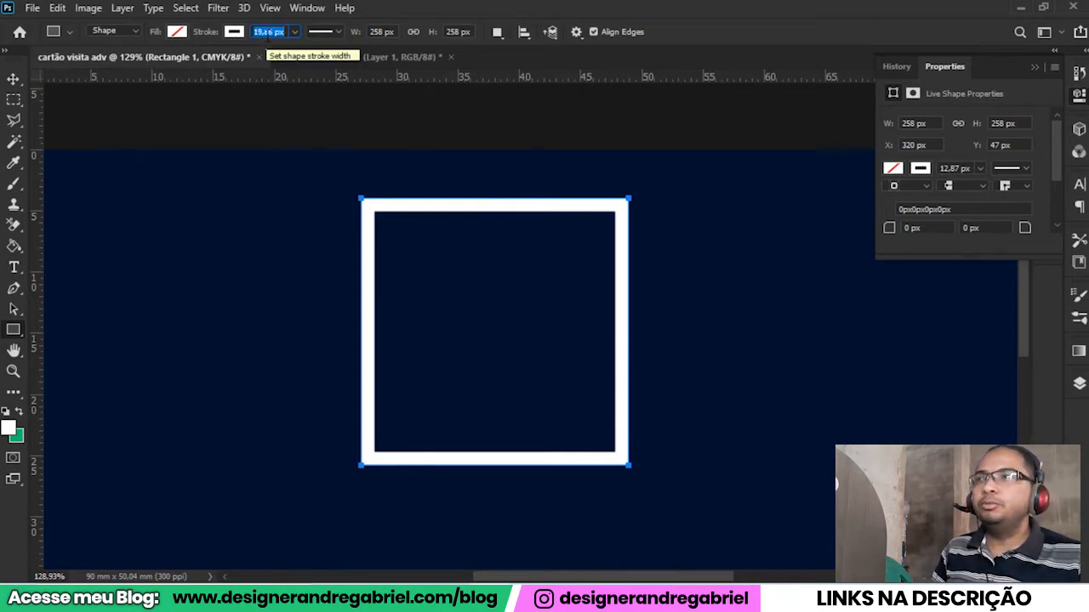
pyautogui.scroll(-3, 269, 28)
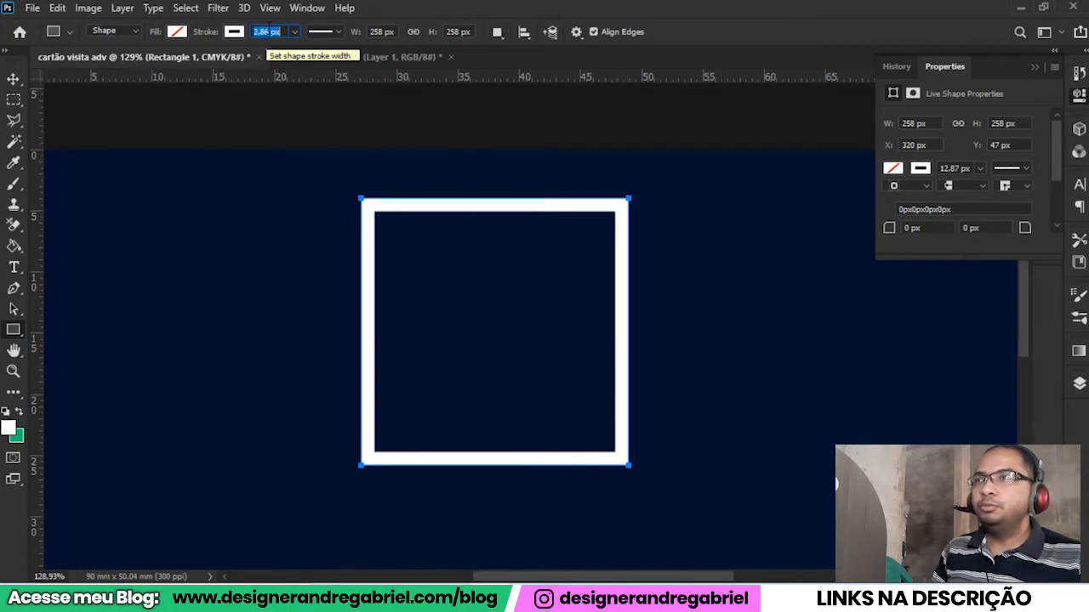
pyautogui.scroll(-1, 269, 30)
pyautogui.press('Tab')
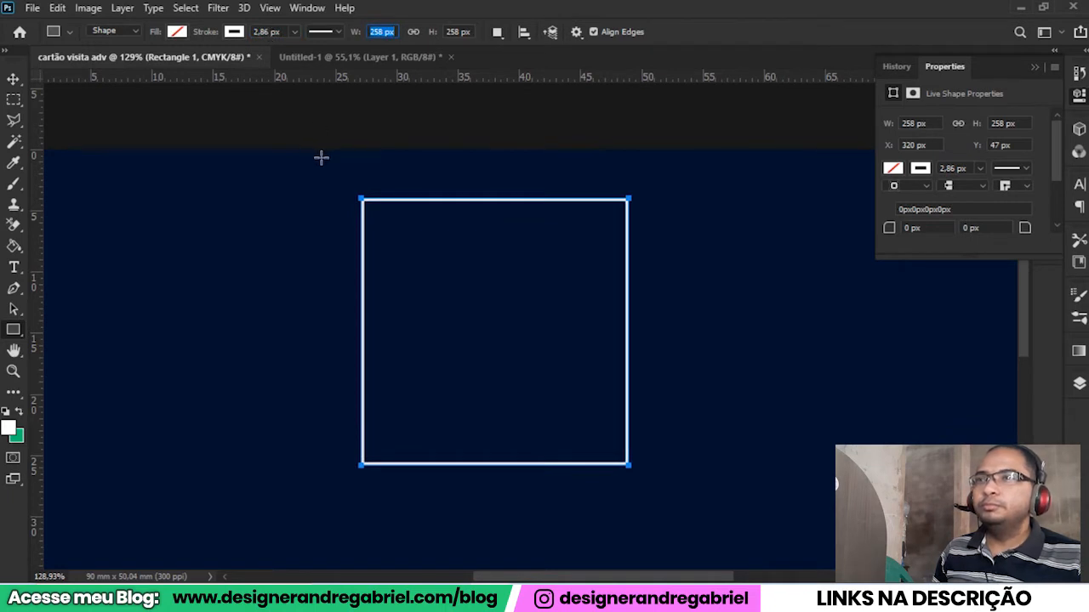
pyautogui.scroll(1, 269, 30)
pyautogui.press('Tab')
pyautogui.scroll(-2, 269, 30)
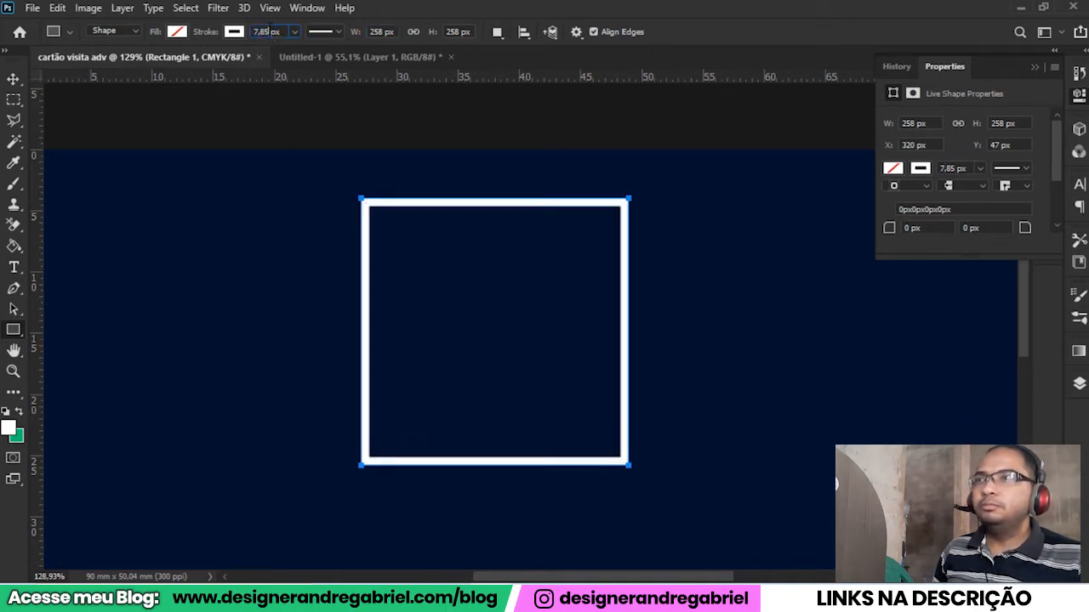
# Center the square outline horizontally on the card and raise it slightly, to a Y position of about 38 px.
pyautogui.click(14, 80)
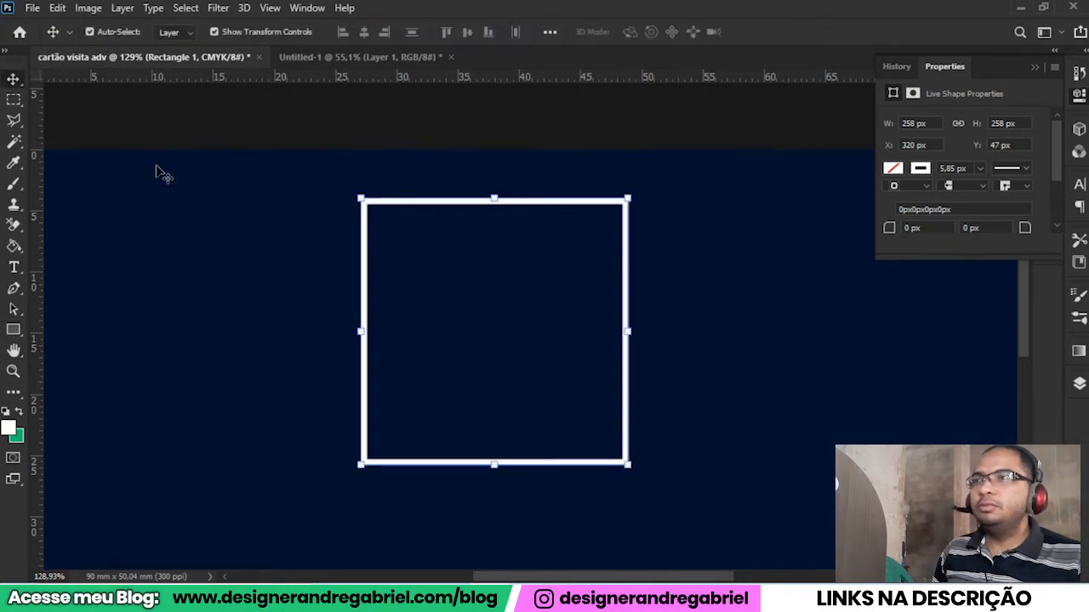
pyautogui.scroll(-3, 309, 264)
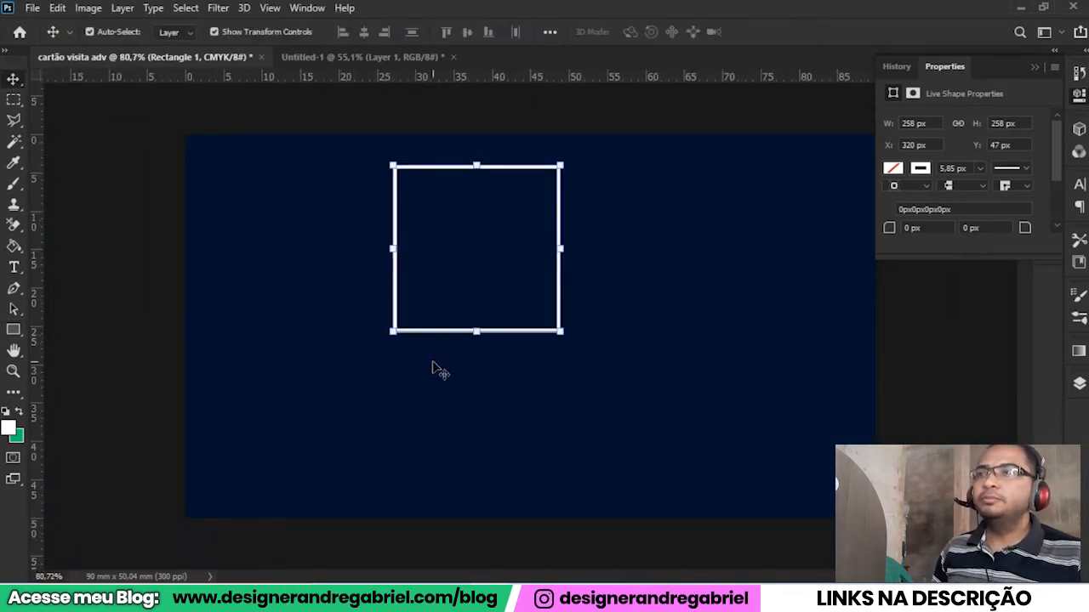
pyautogui.click(433, 364)
pyautogui.click(457, 332)
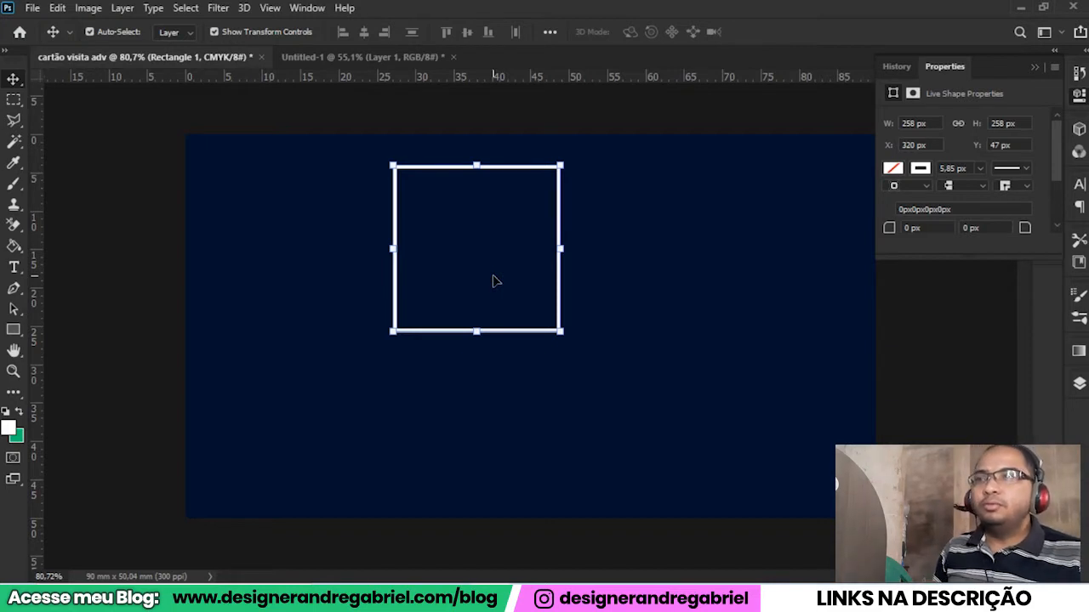
pyautogui.click(595, 420)
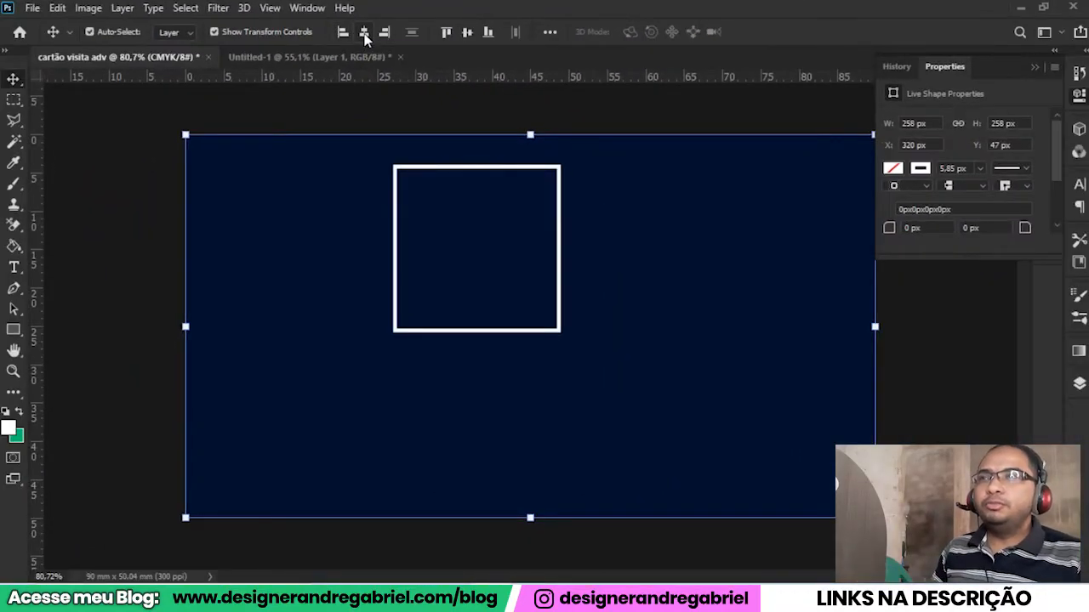
pyautogui.click(364, 34)
pyautogui.click(352, 340)
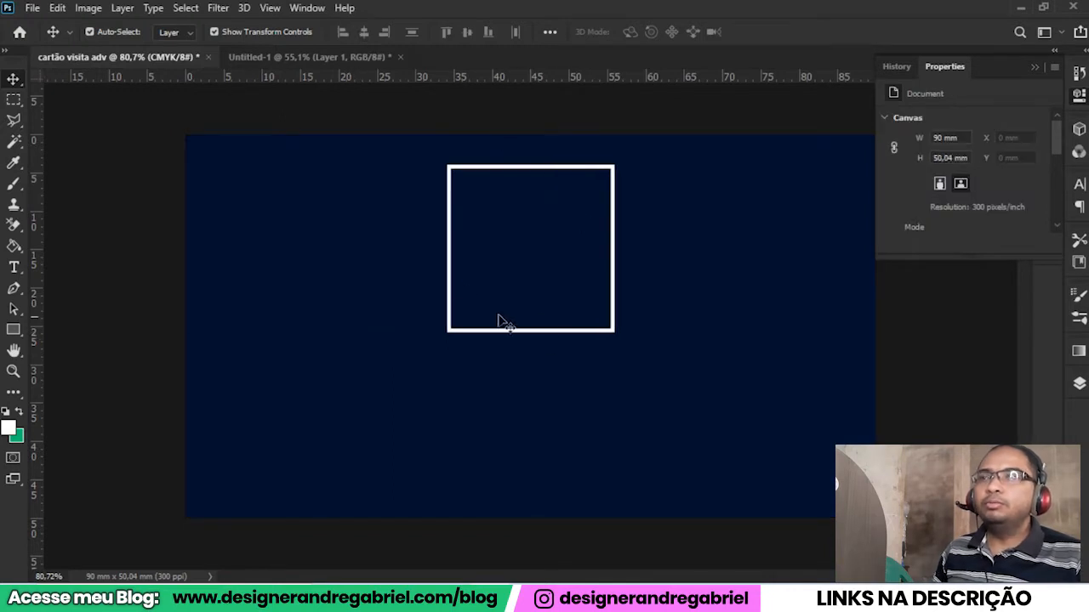
# Add the lawyer's full name as white 44 pt Impact text and move it below the square outline.
pyautogui.click(13, 268)
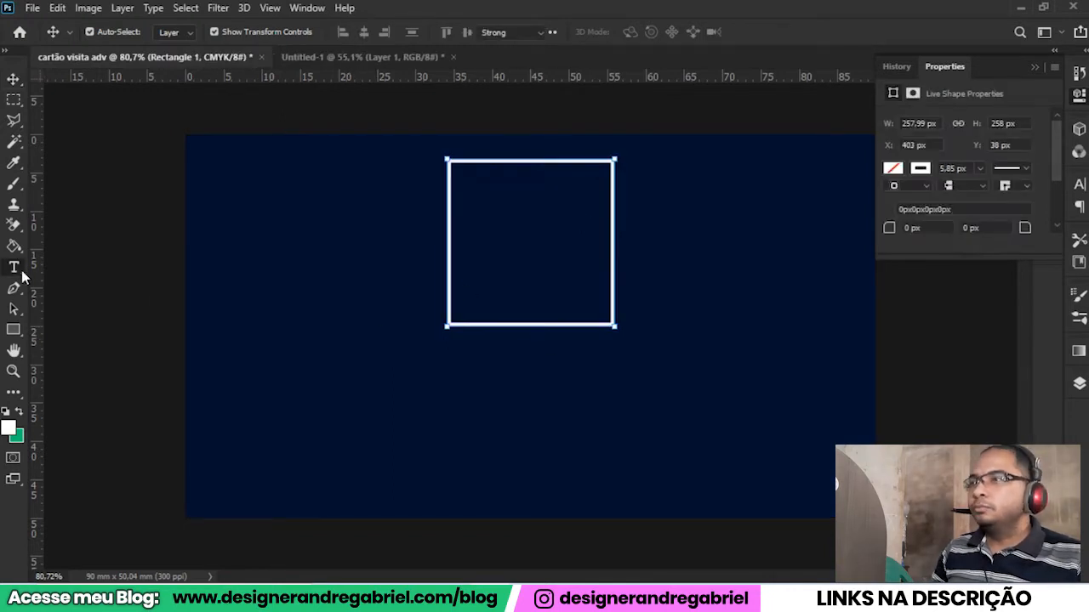
pyautogui.click(318, 382)
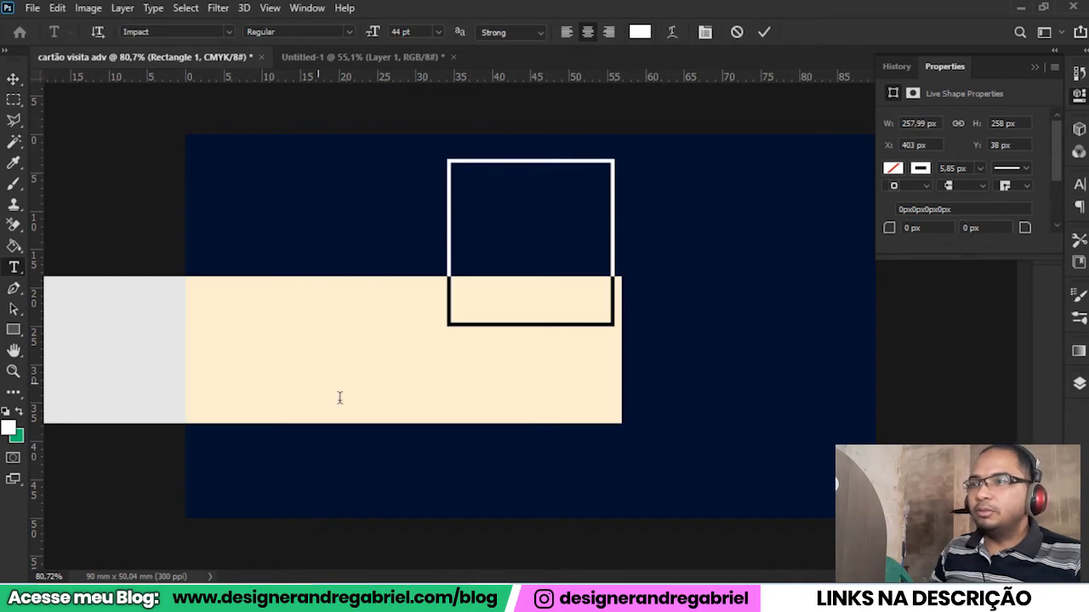
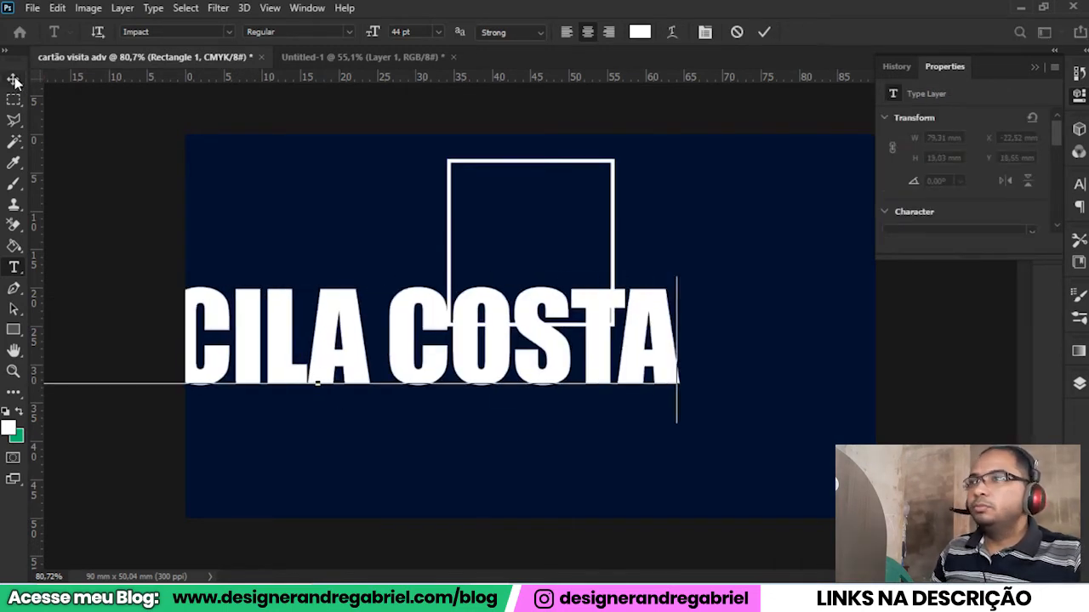
pyautogui.click(14, 78)
pyautogui.moveTo(250, 344); pyautogui.dragTo(430, 415)
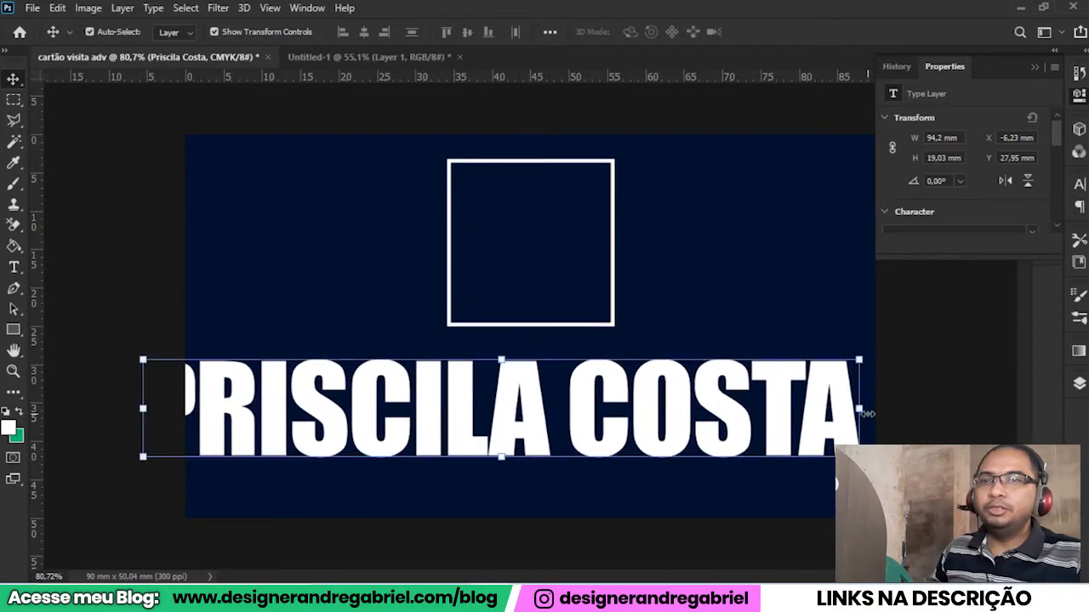
# Scale the name text to about 28 mm wide and center it just under the square outline.
pyautogui.hotkey('ctrl', 't')
pyautogui.moveTo(859, 423); pyautogui.dragTo(635, 431)
pyautogui.moveTo(556, 416); pyautogui.dragTo(588, 349)
pyautogui.moveTo(664, 354); pyautogui.dragTo(639, 358)
pyautogui.click(793, 31)
pyautogui.moveTo(544, 352); pyautogui.dragTo(605, 415)
pyautogui.hotkey('ctrl', 'z')
pyautogui.scroll(5, 582, 390)
pyautogui.scroll(-3, 547, 365)
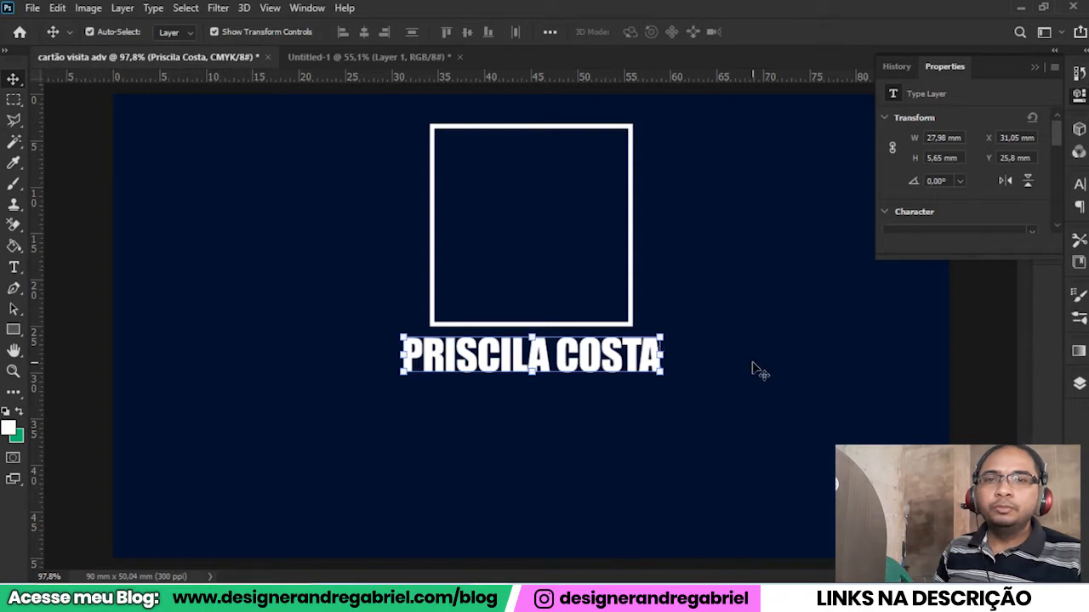
# Try the Duplicate Layer command on the name text, moving the copy below the original and deleting it.
pyautogui.click(1077, 384)
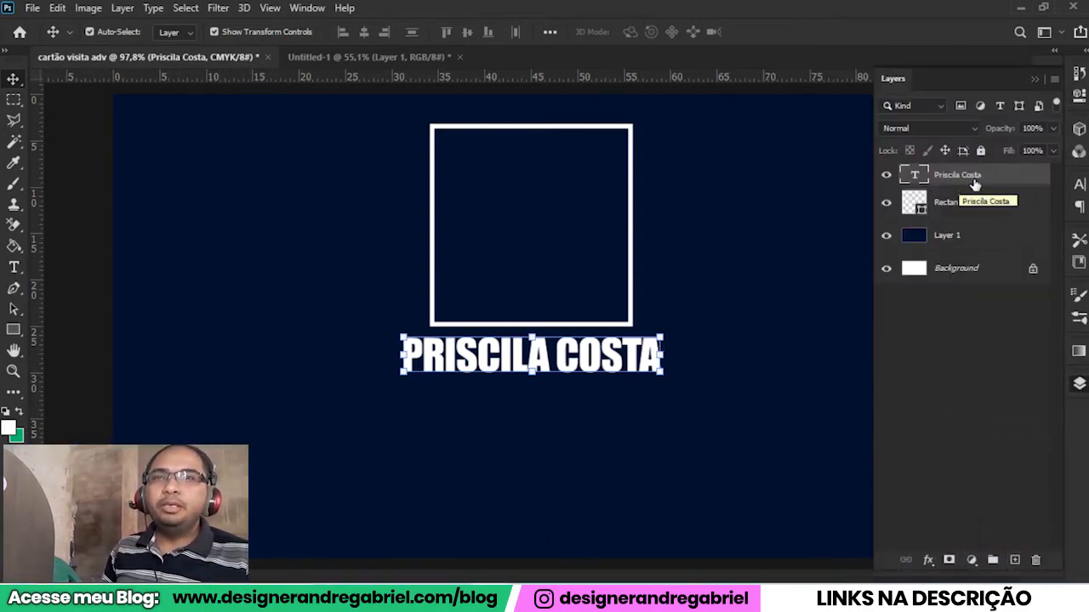
pyautogui.rightClick(975, 179)
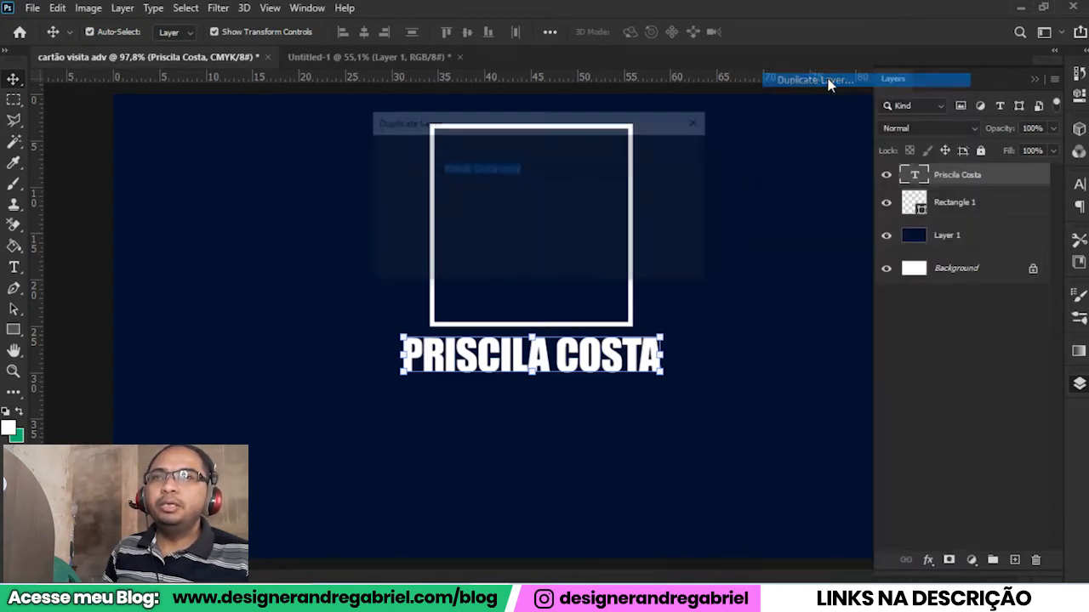
pyautogui.click(815, 80)
pyautogui.click(679, 153)
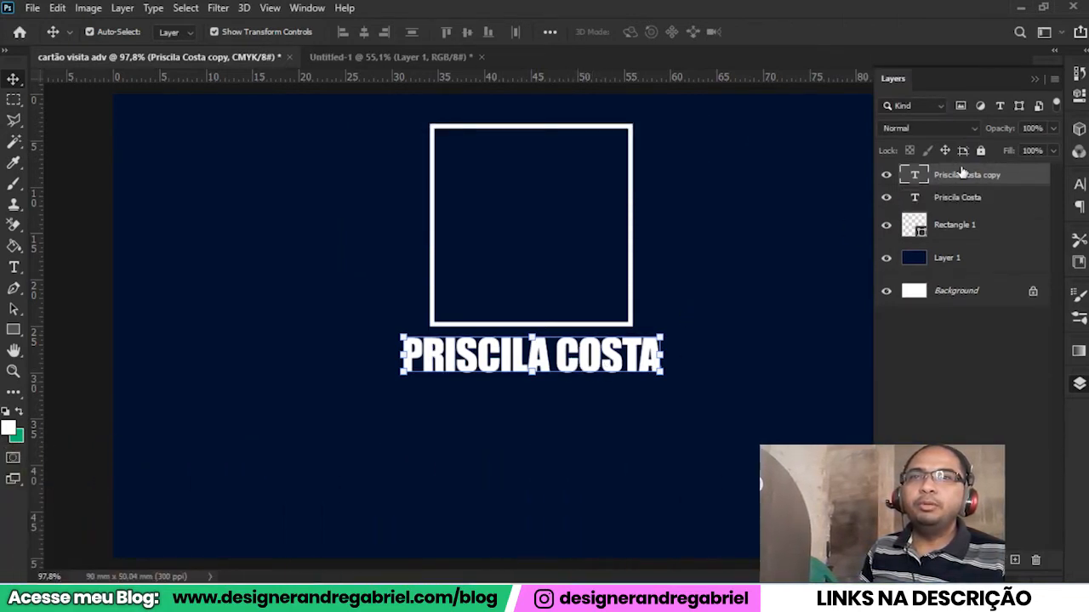
pyautogui.moveTo(599, 366); pyautogui.dragTo(599, 411)
pyautogui.press('Delete')
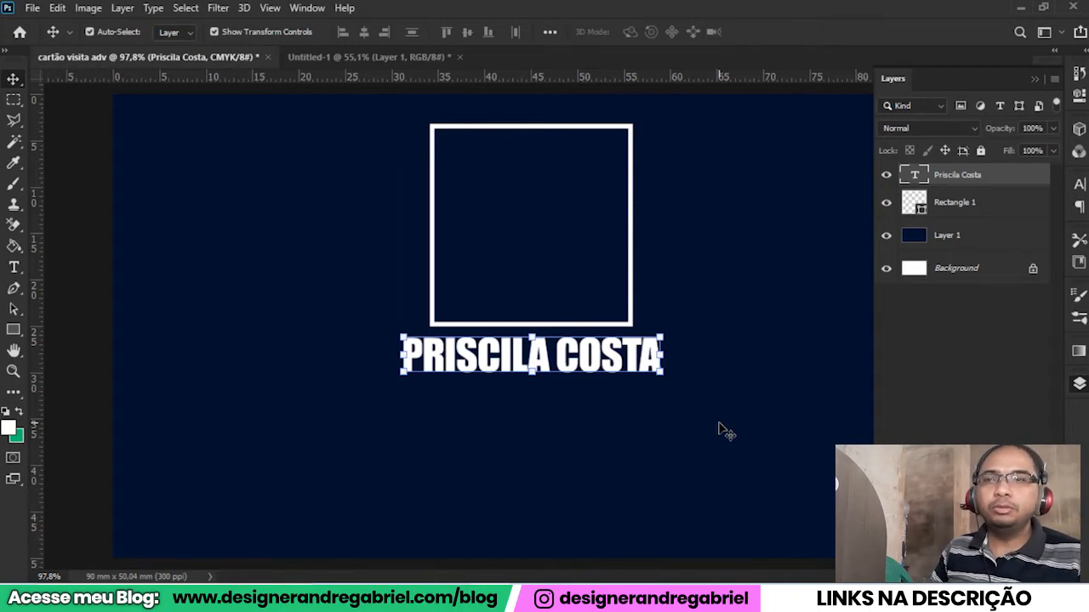
# Make another trial copy of the name layer, place it just beneath the original, and remove it.
pyautogui.press('ctrl')
pyautogui.hotkey('ctrl', 'j')
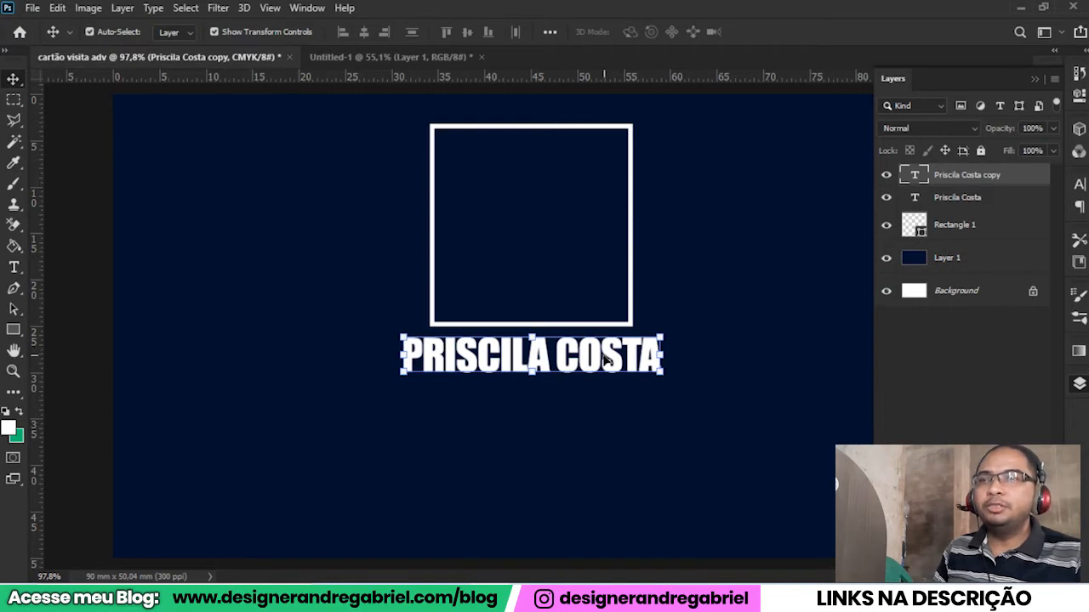
pyautogui.moveTo(600, 361); pyautogui.dragTo(602, 408)
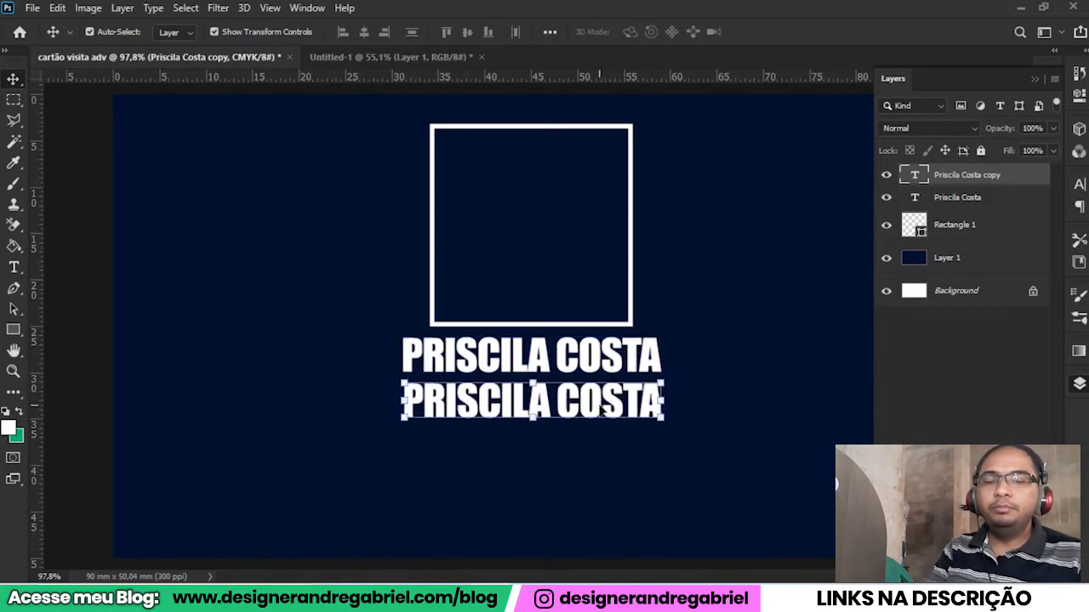
pyautogui.press('Delete')
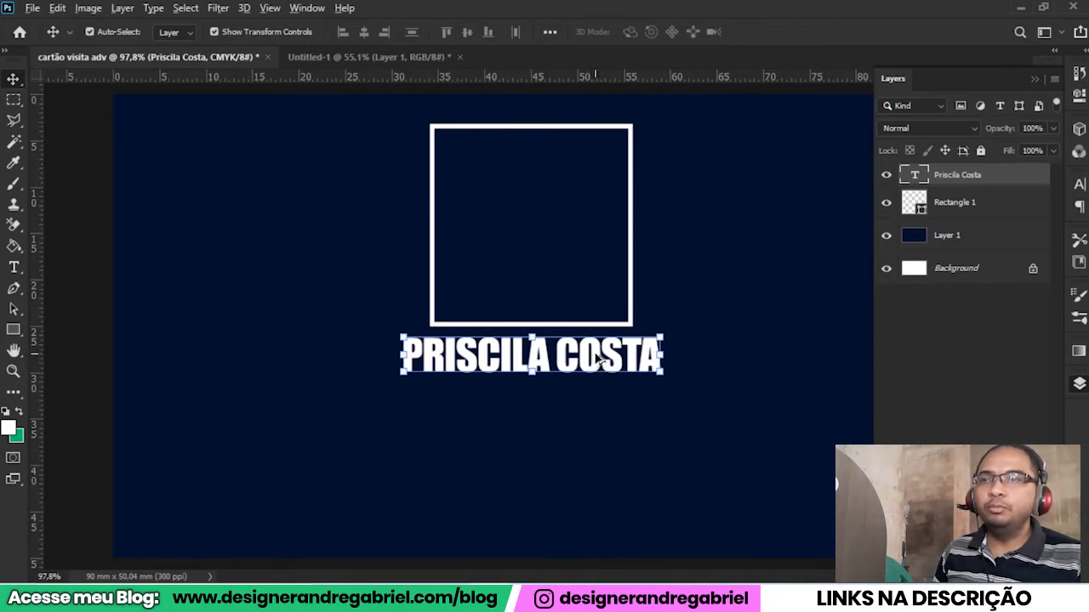
# Duplicate the name text and place the copy directly below the original.
pyautogui.moveTo(600, 361); pyautogui.dragTo(600, 414)
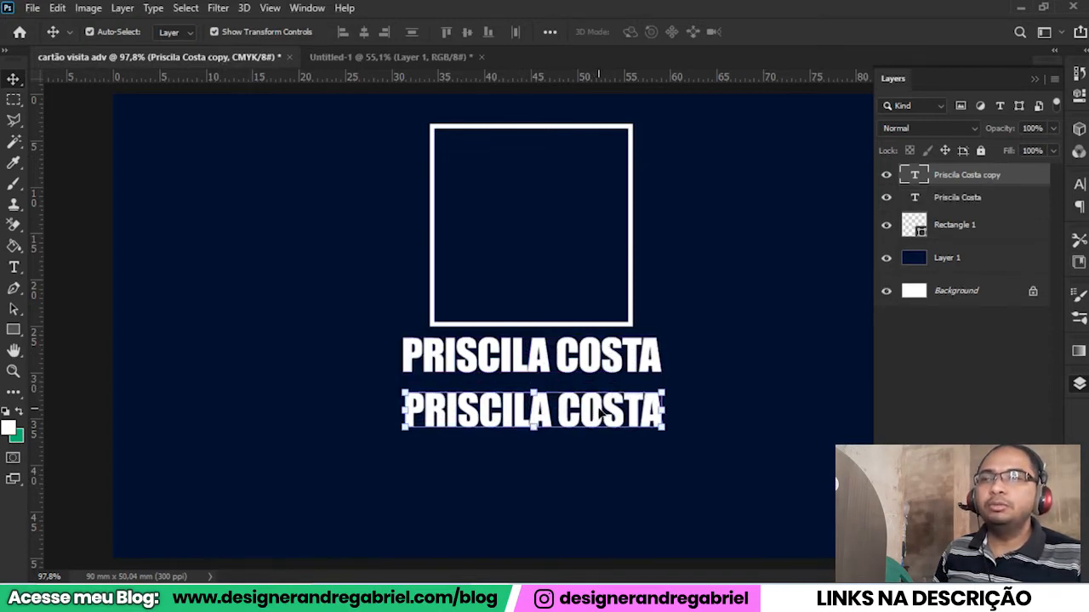
pyautogui.click(658, 493)
pyautogui.click(574, 425)
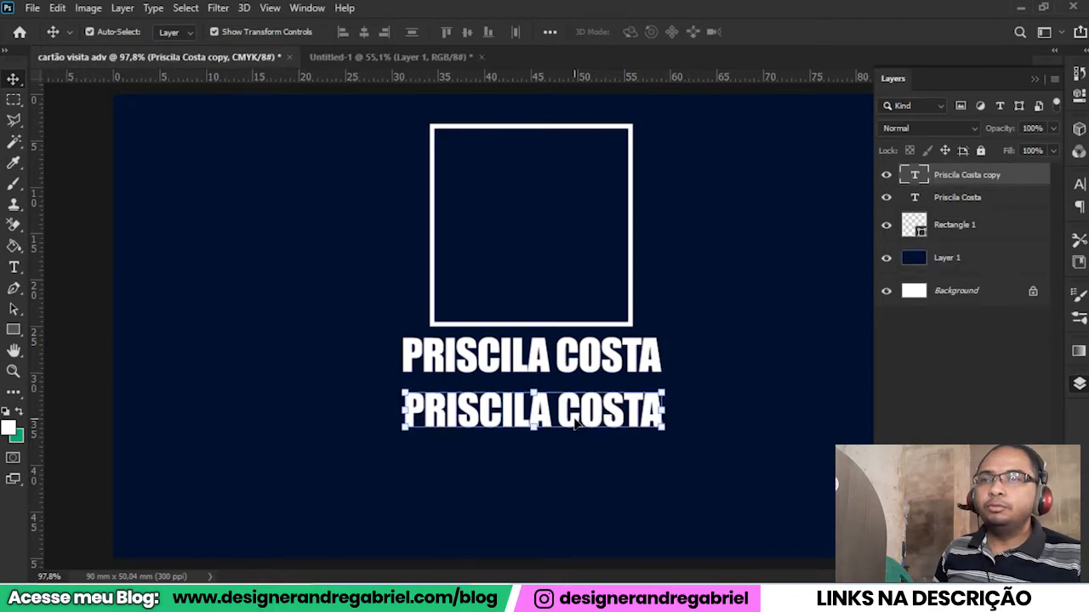
# Replace the lower text copy's wording with "Advogada Trabalhista".
pyautogui.scroll(5, 619, 425)
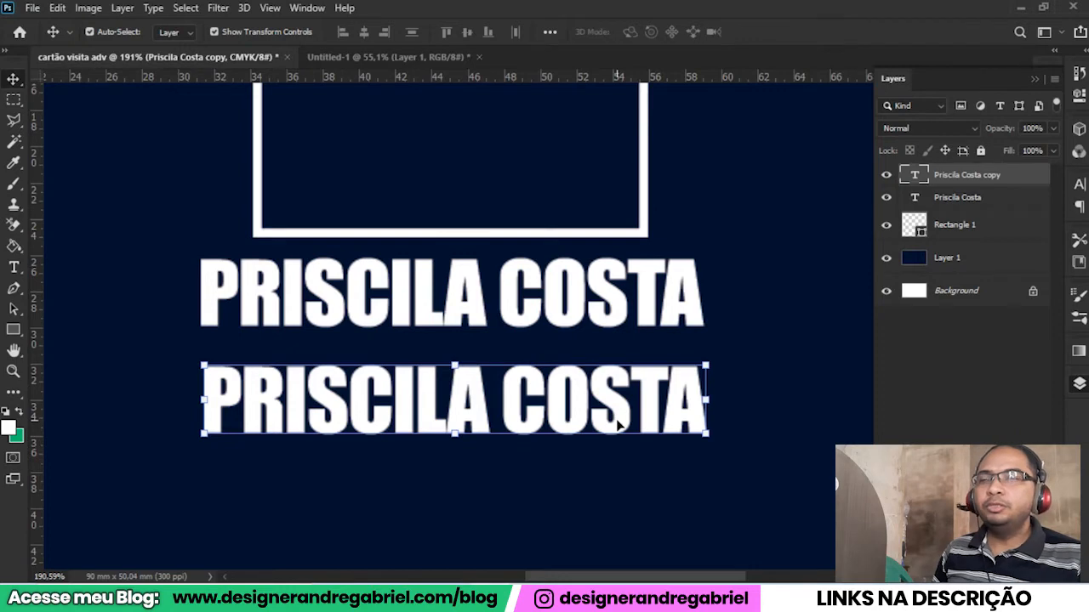
pyautogui.doubleClick(619, 425)
pyautogui.moveTo(201, 384); pyautogui.dragTo(727, 389)
pyautogui.write('AD')
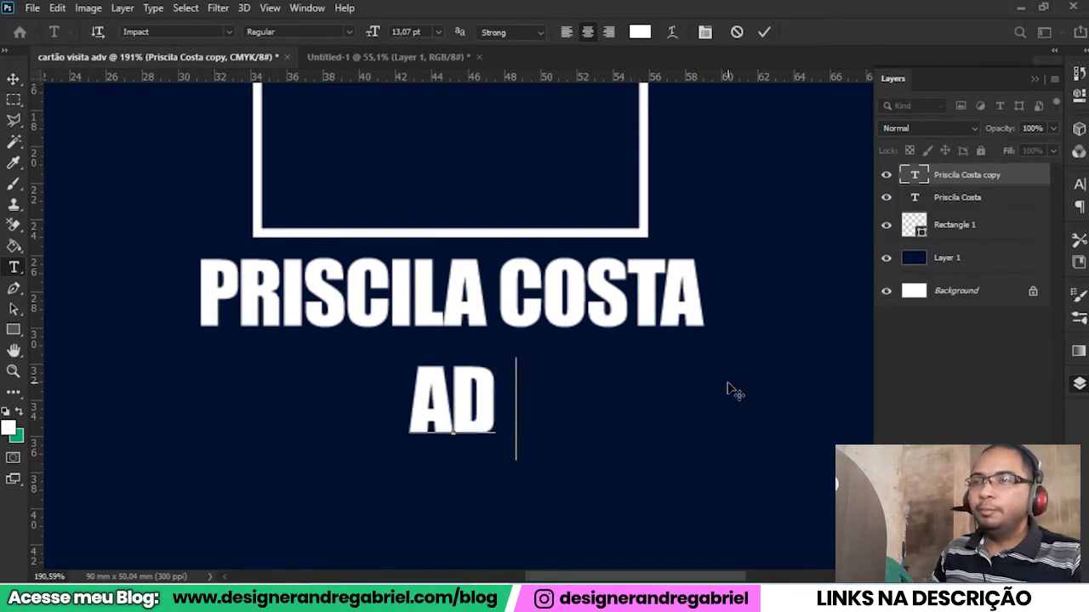
pyautogui.write('VOGAD')
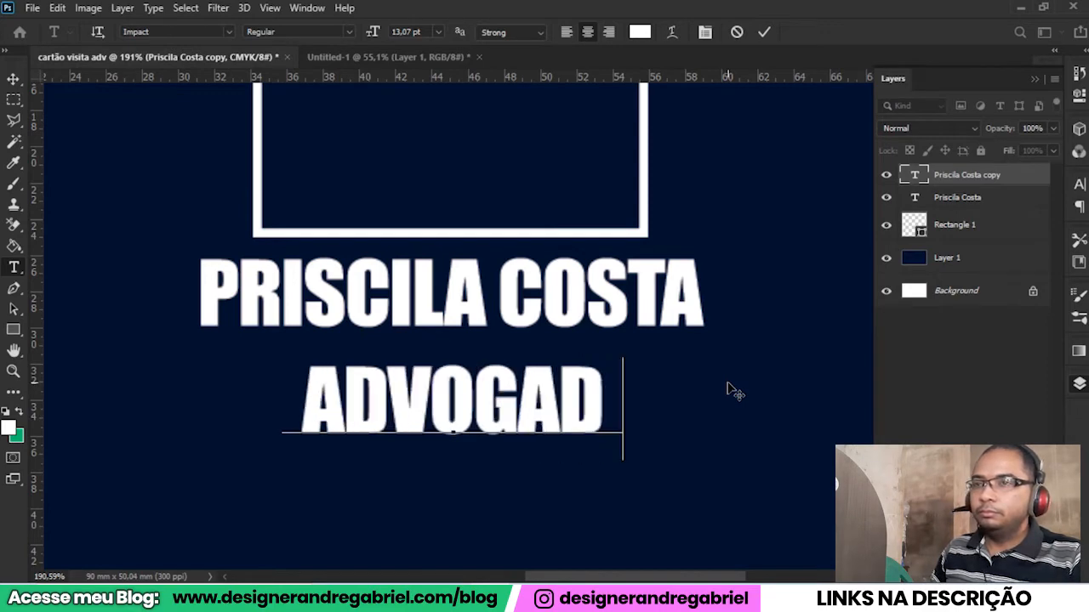
pyautogui.write('A TRAB')
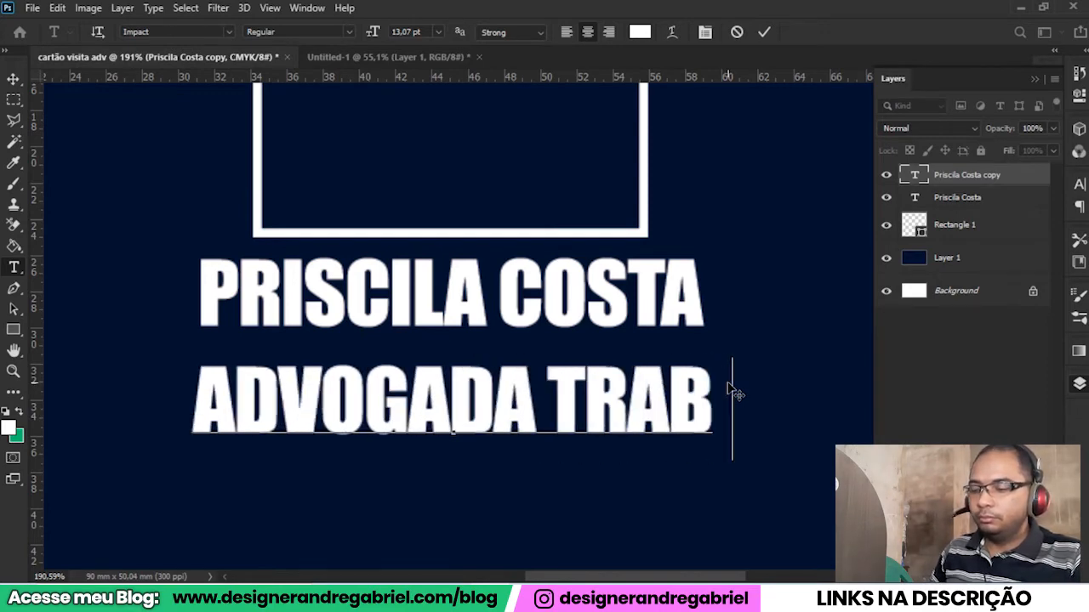
pyautogui.write('ALHISTA')
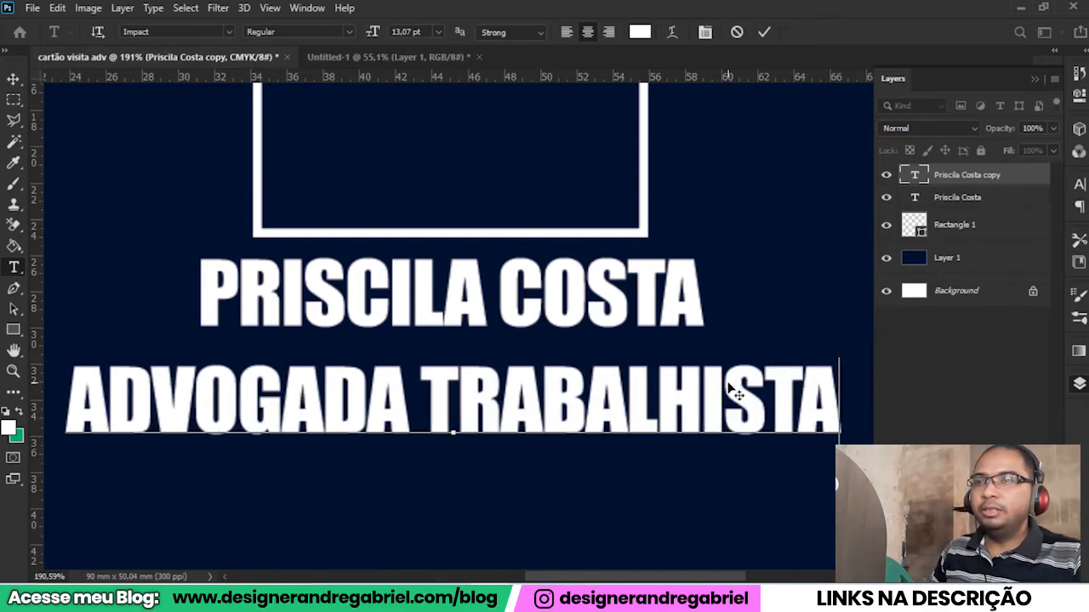
# Change the font of the whole "Advogada Trabalhista" line to Amarillo.
pyautogui.moveTo(60, 405); pyautogui.dragTo(830, 381)
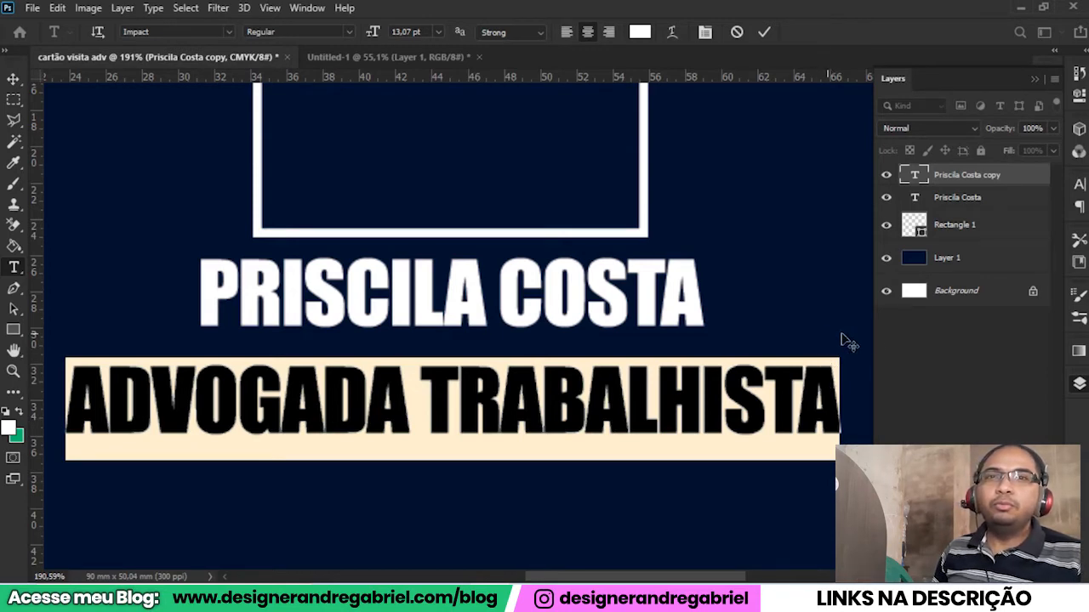
pyautogui.click(1079, 185)
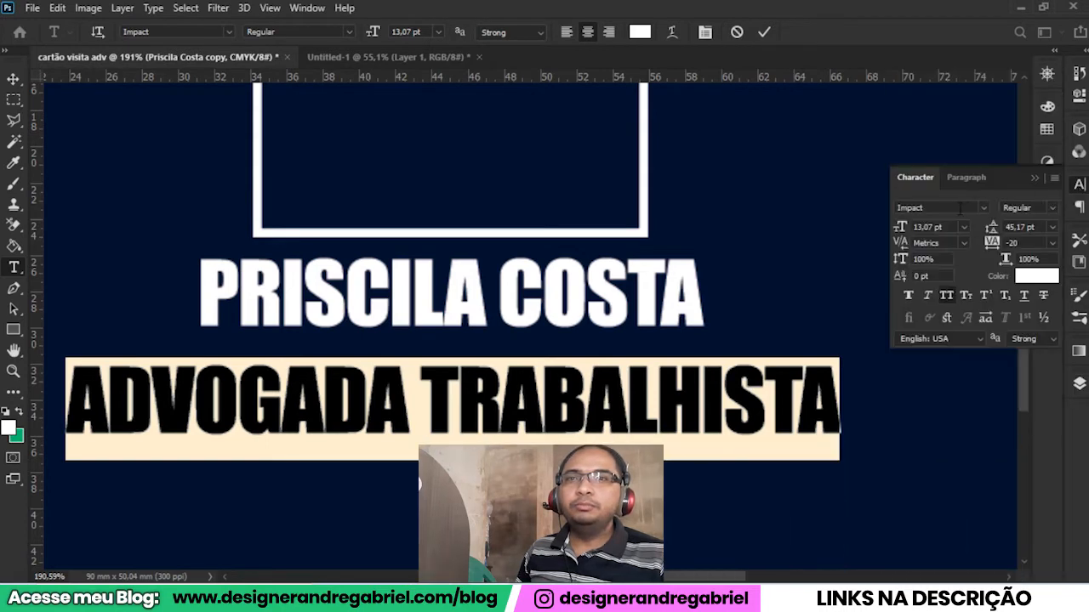
pyautogui.click(983, 207)
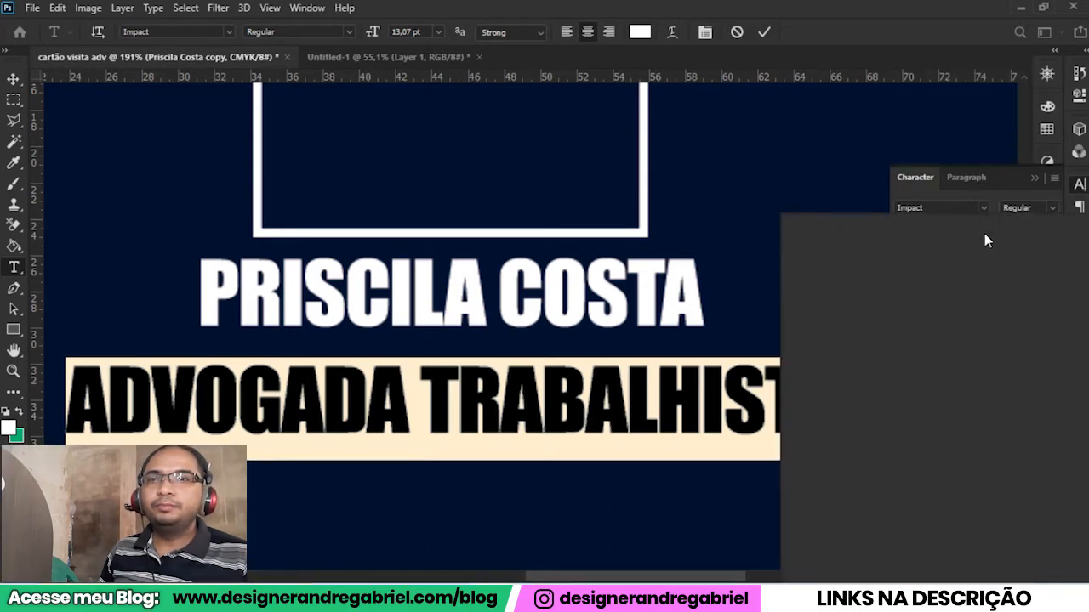
pyautogui.click(984, 210)
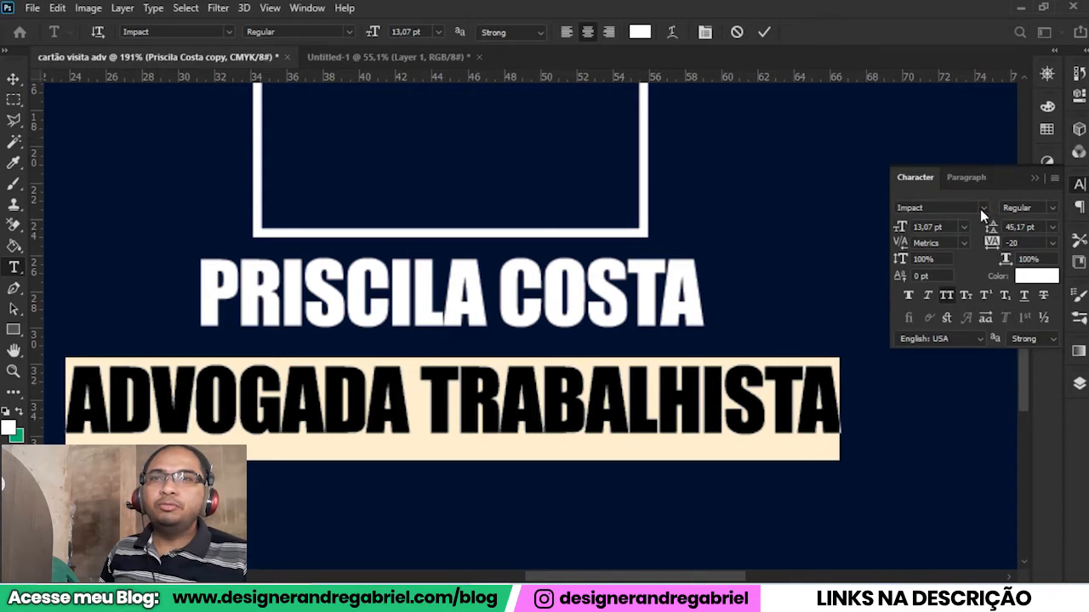
pyautogui.click(983, 208)
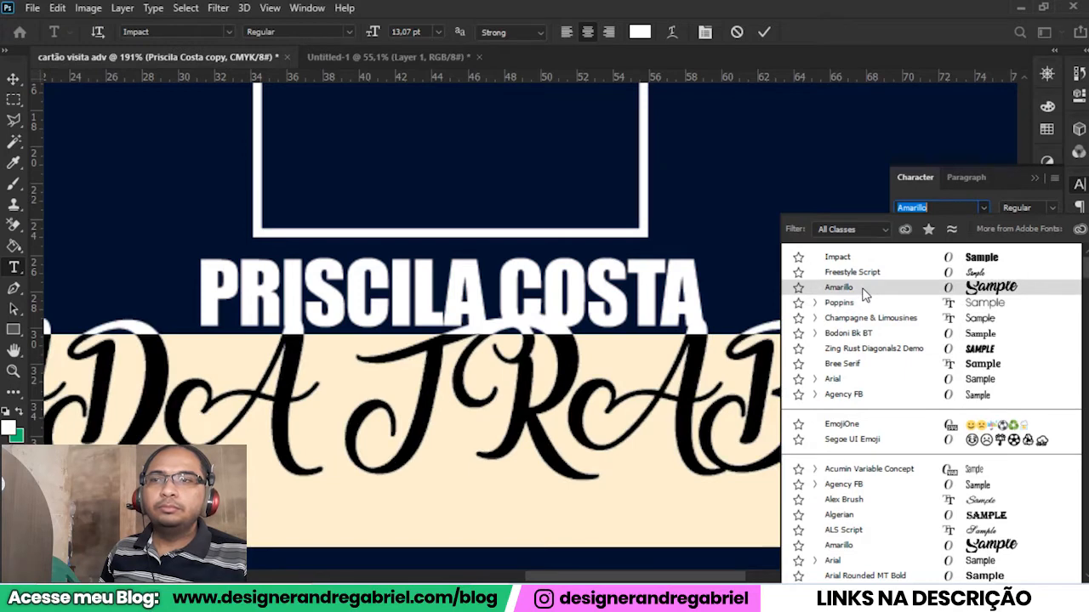
pyautogui.click(863, 292)
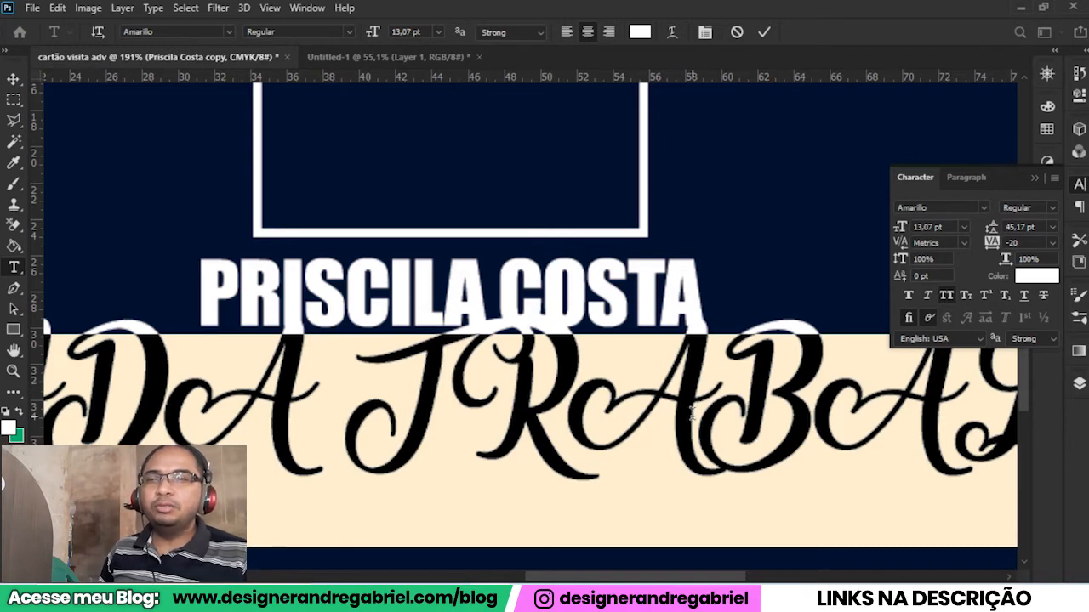
# Turn off All Caps for the "Advogada Trabalhista" line and commit the text edit.
pyautogui.click(946, 295)
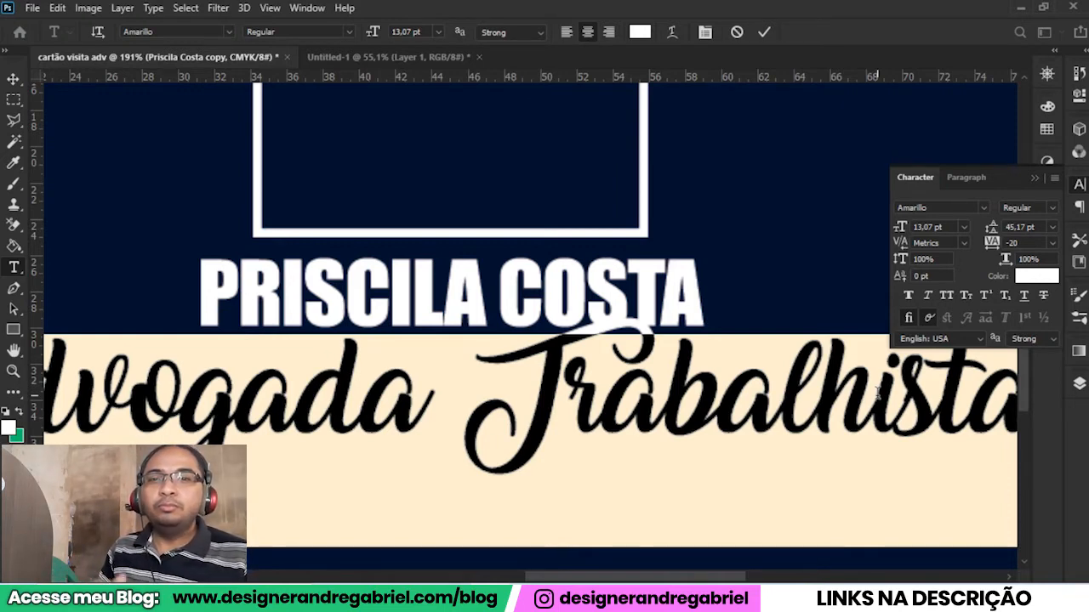
pyautogui.click(13, 79)
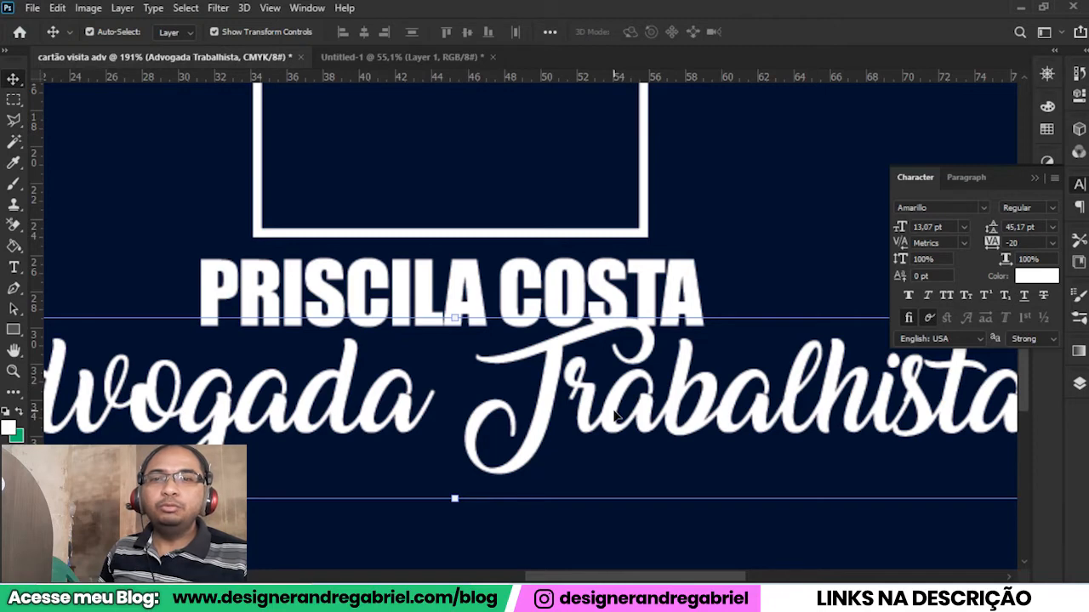
pyautogui.scroll(-2, 614, 414)
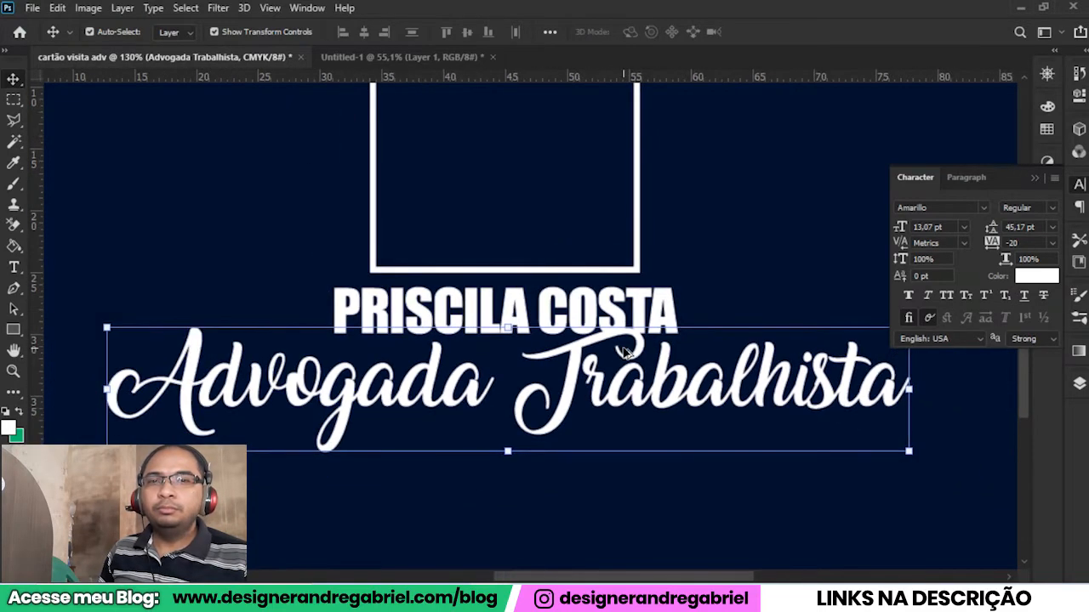
pyautogui.scroll(-3, 606, 409)
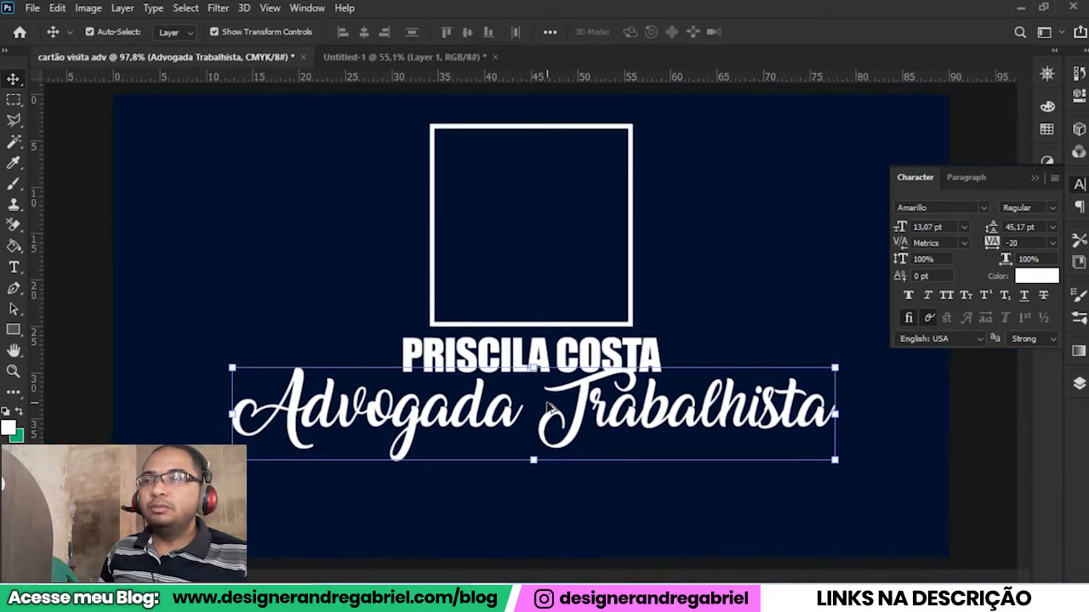
pyautogui.scroll(-4, 511, 472)
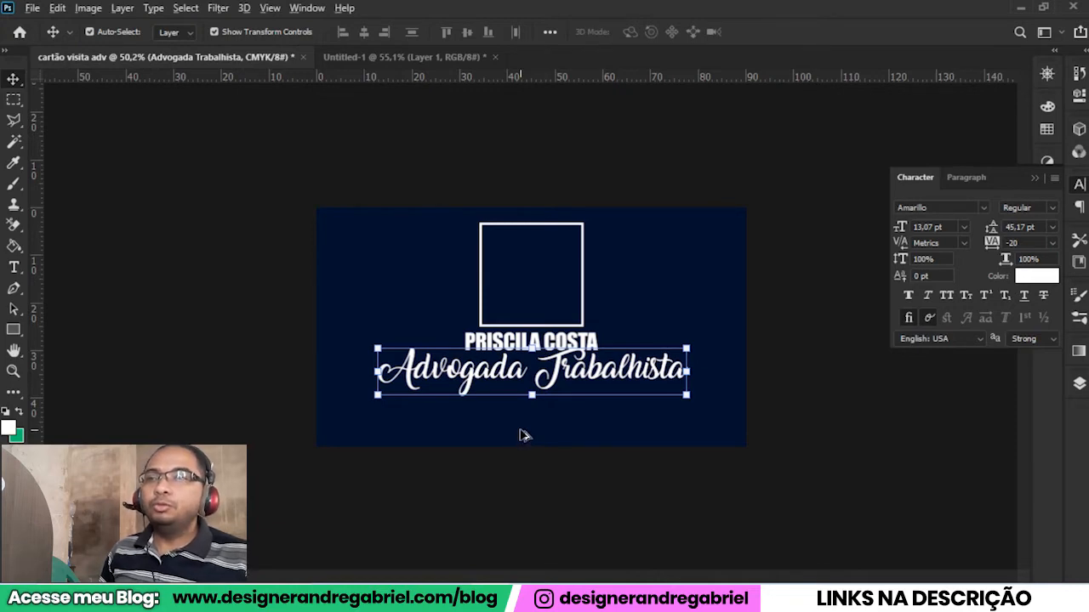
# Scale the "Advogada Trabalhista" line proportionally to about 48% around its horizontal centre and commit the transform.
pyautogui.scroll(3, 551, 414)
pyautogui.scroll(3, 551, 414)
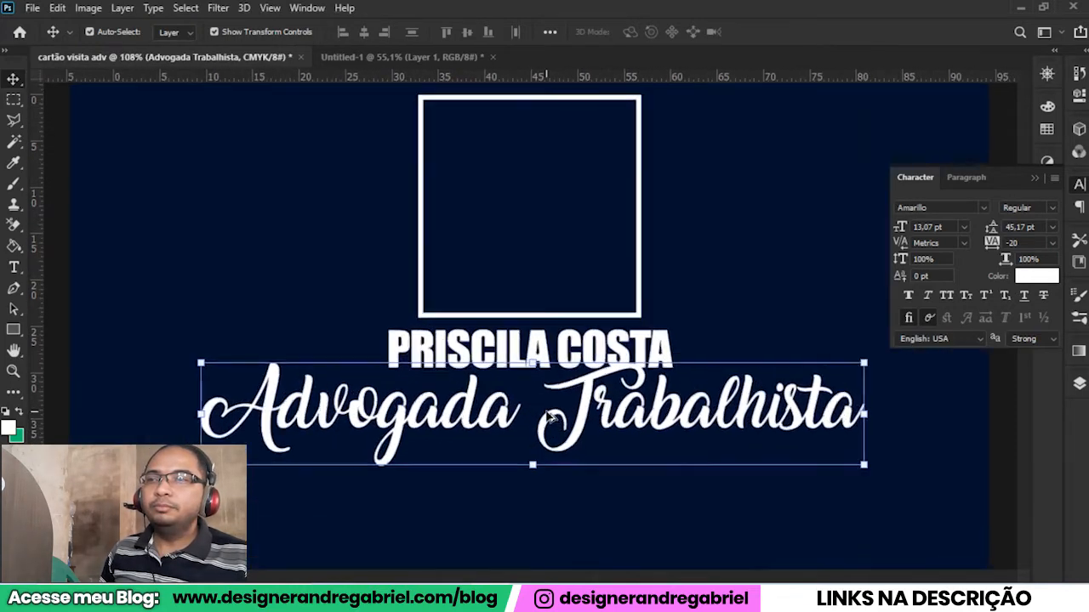
pyautogui.scroll(3, 550, 416)
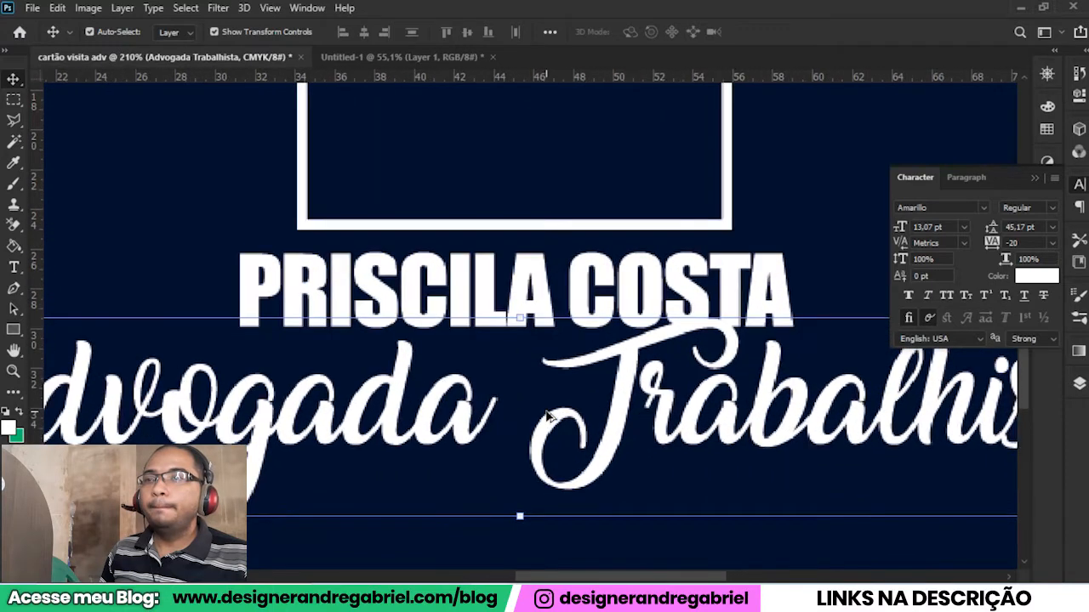
pyautogui.scroll(-4, 549, 416)
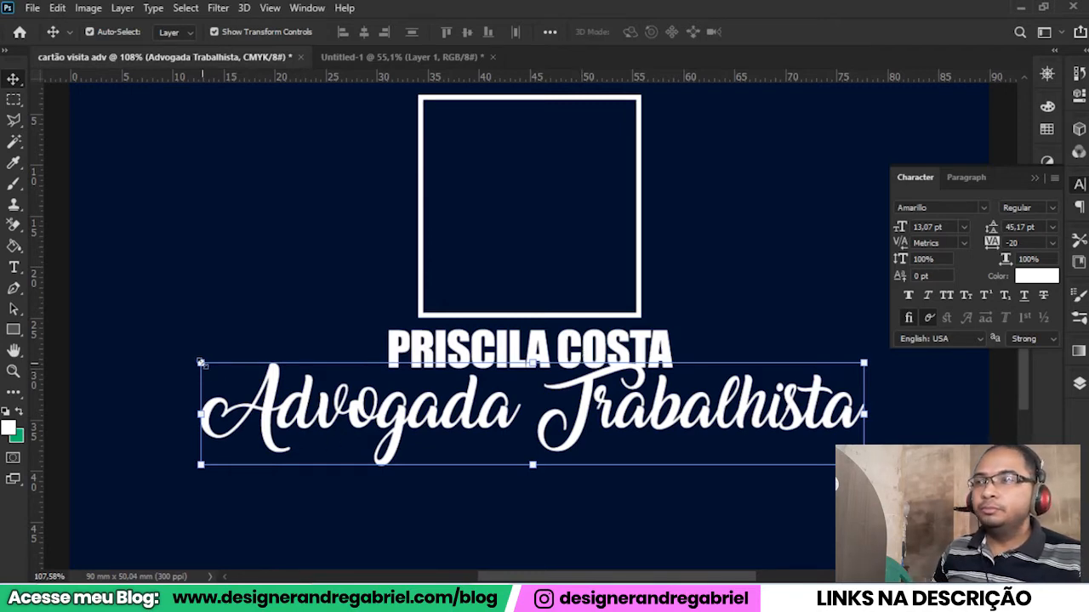
pyautogui.moveTo(201, 364); pyautogui.dragTo(548, 432)
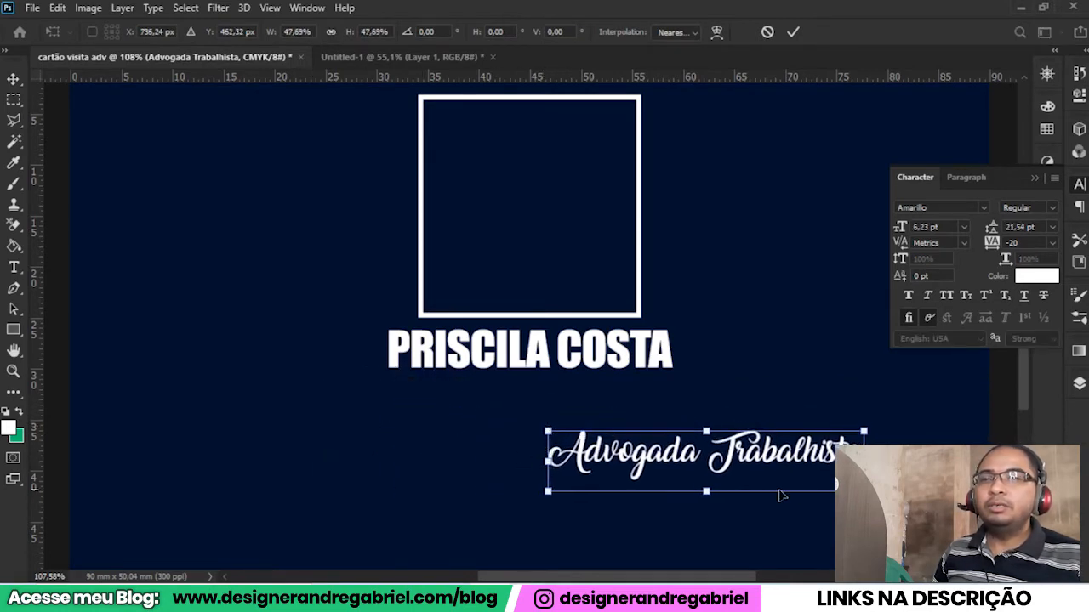
pyautogui.hotkey('ctrl', 'z')
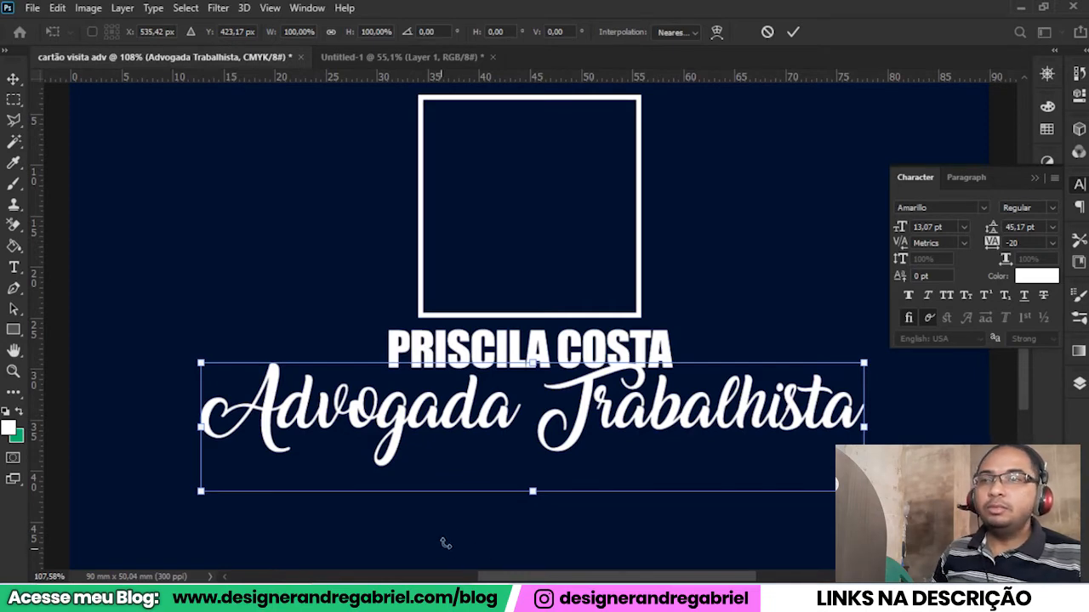
pyautogui.moveTo(530, 492); pyautogui.dragTo(623, 341)
pyautogui.scroll(5, 573, 420)
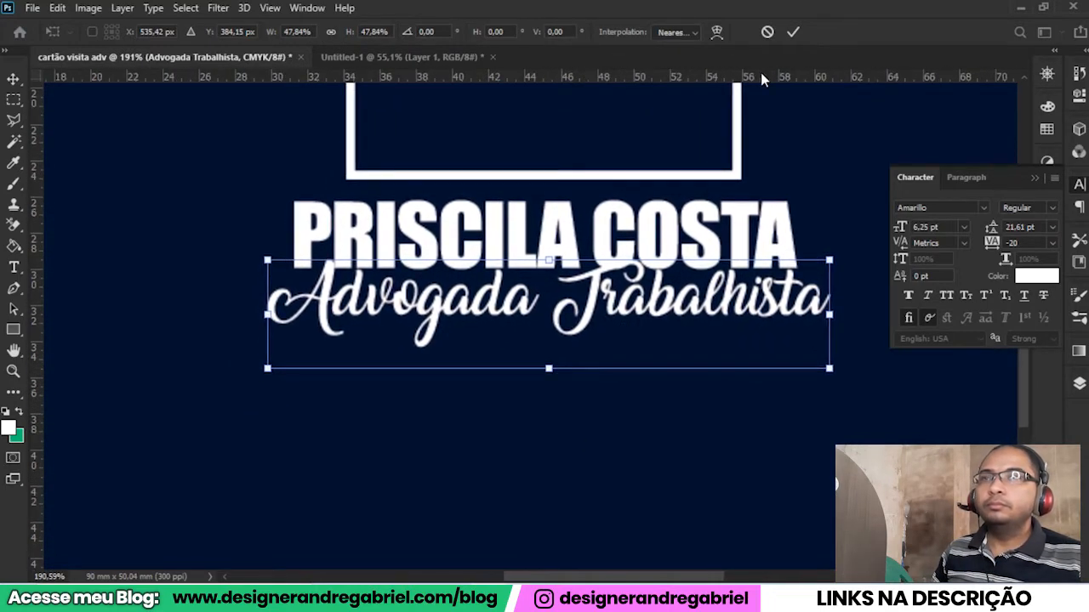
pyautogui.click(793, 31)
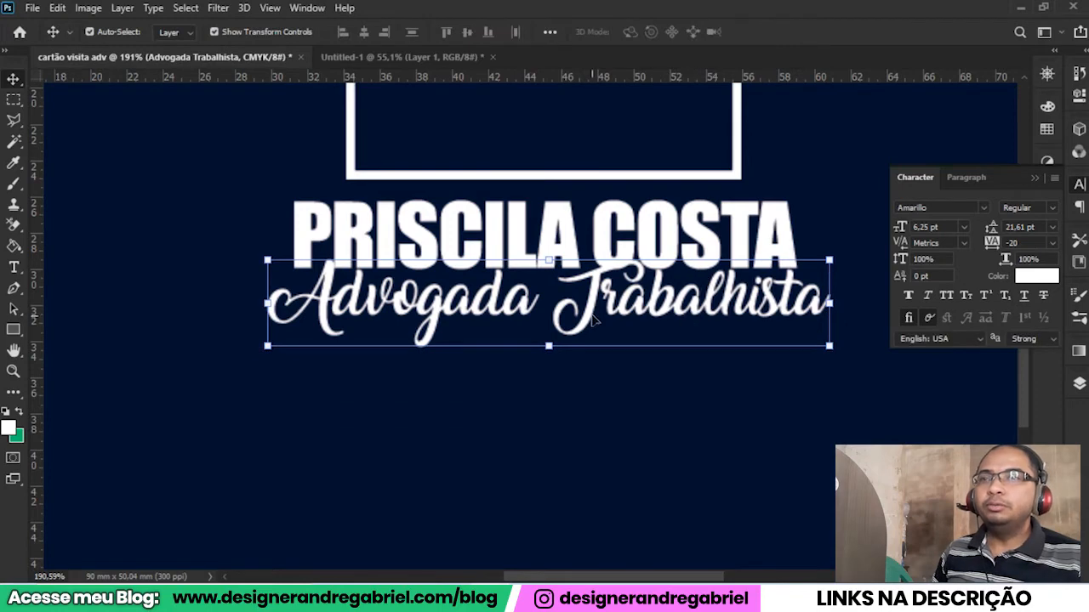
# Move the "Advogada Trabalhista" line slightly down so it sits centred just below the name, and deselect it.
pyautogui.moveTo(595, 310); pyautogui.dragTo(589, 323)
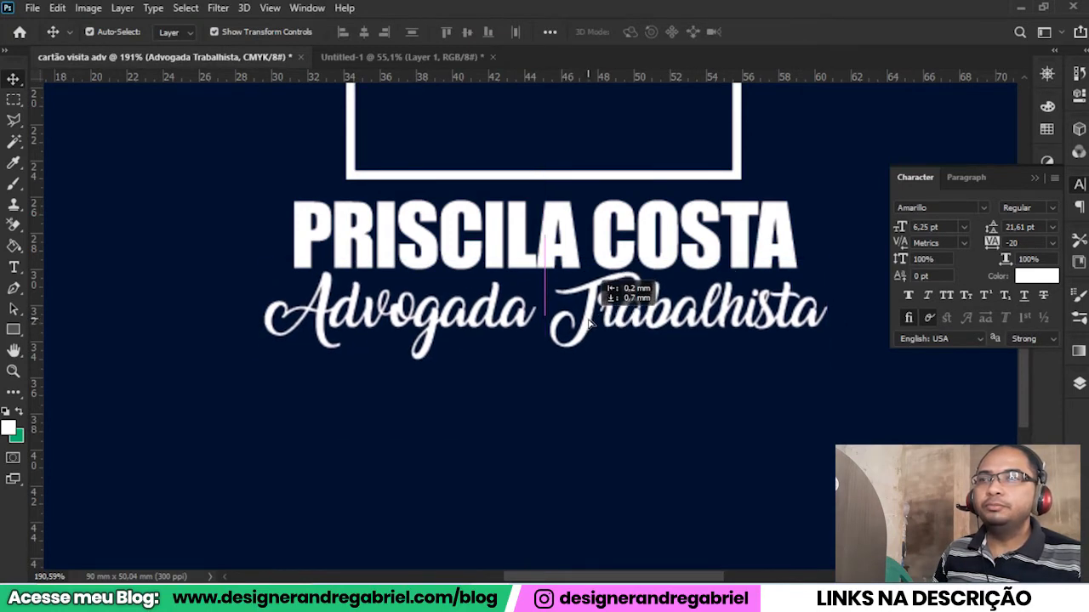
pyautogui.click(626, 437)
pyautogui.scroll(-3, 566, 475)
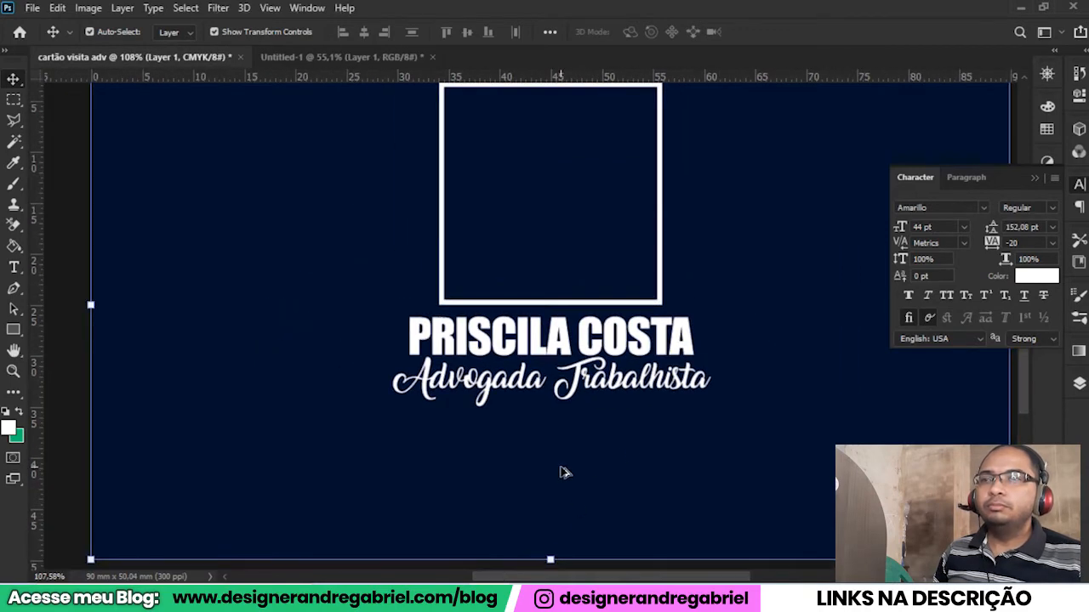
pyautogui.scroll(-2, 561, 472)
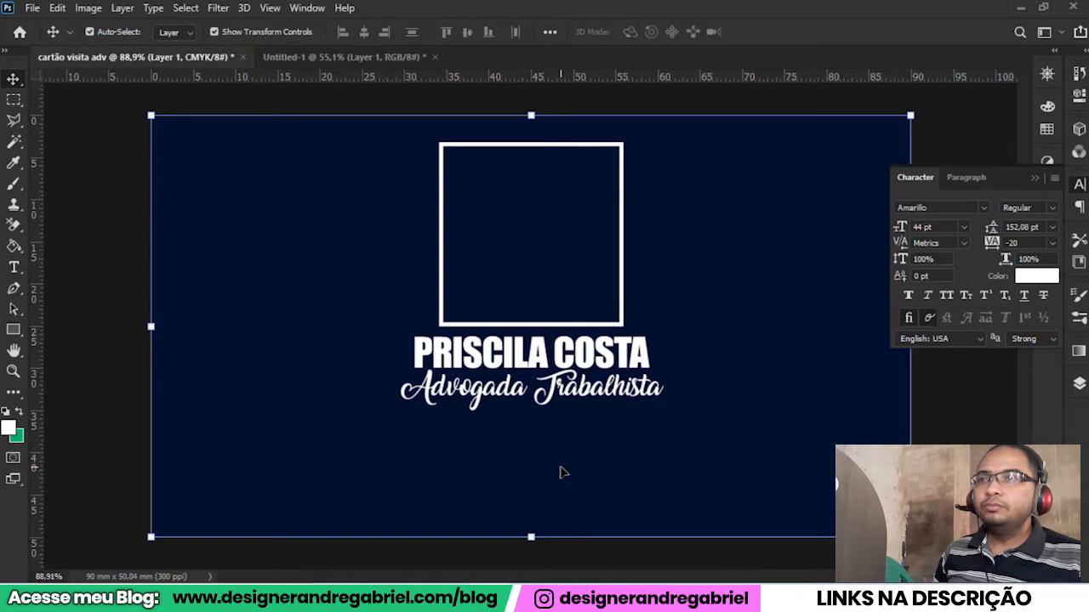
# Duplicate the "Advogada Trabalhista" line into the square frame and replace the copy's text with "PC".
pyautogui.click(506, 406)
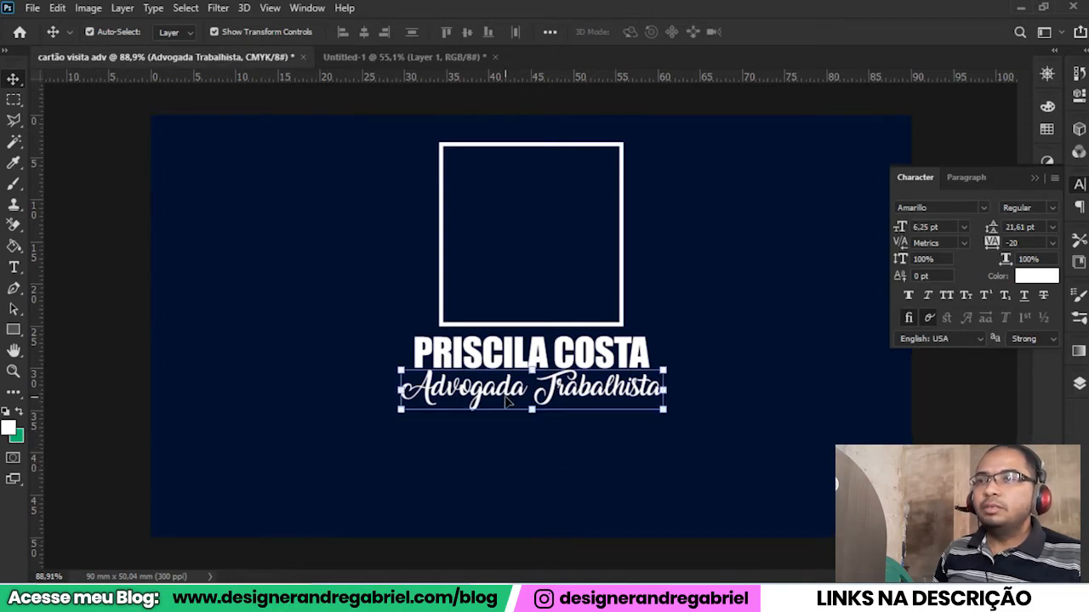
pyautogui.moveTo(502, 396); pyautogui.dragTo(502, 257)
pyautogui.press('t')
pyautogui.click(403, 254)
pyautogui.hotkey('ctrl', 'a')
pyautogui.write('PC')
pyautogui.click(13, 79)
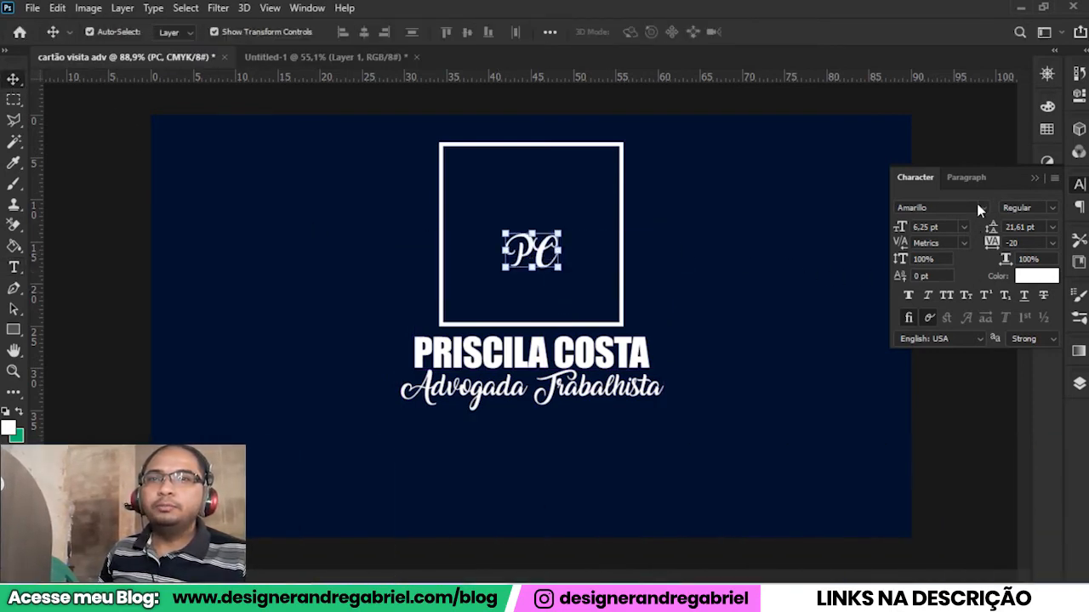
# Change the "PC" initials to Freestyle Script and enlarge them to about 55 pt, centred inside the square frame.
pyautogui.click(983, 207)
pyautogui.click(851, 287)
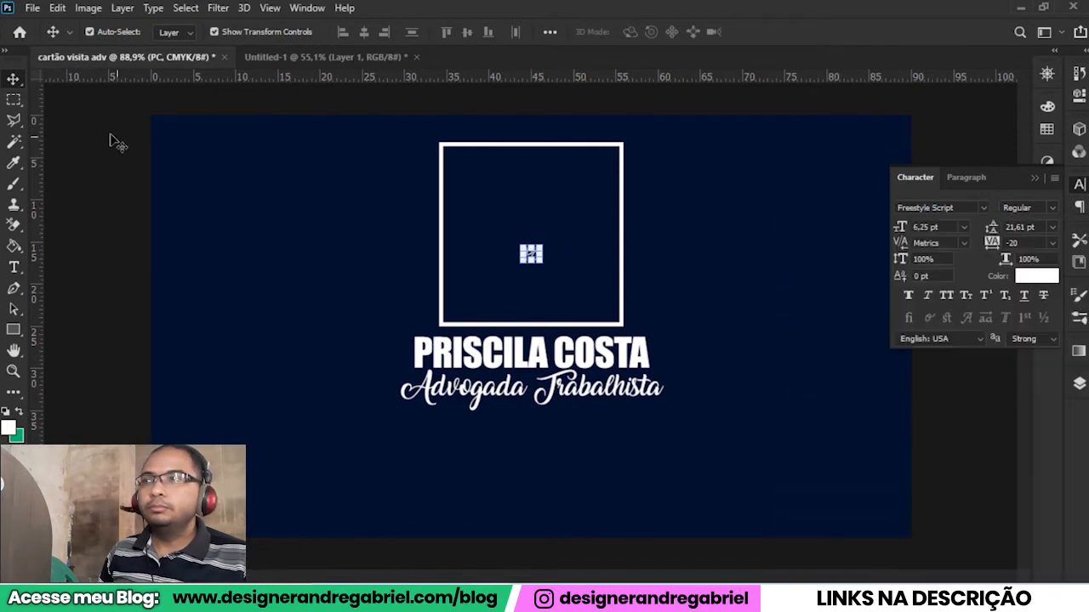
pyautogui.hotkey('ctrl', 't')
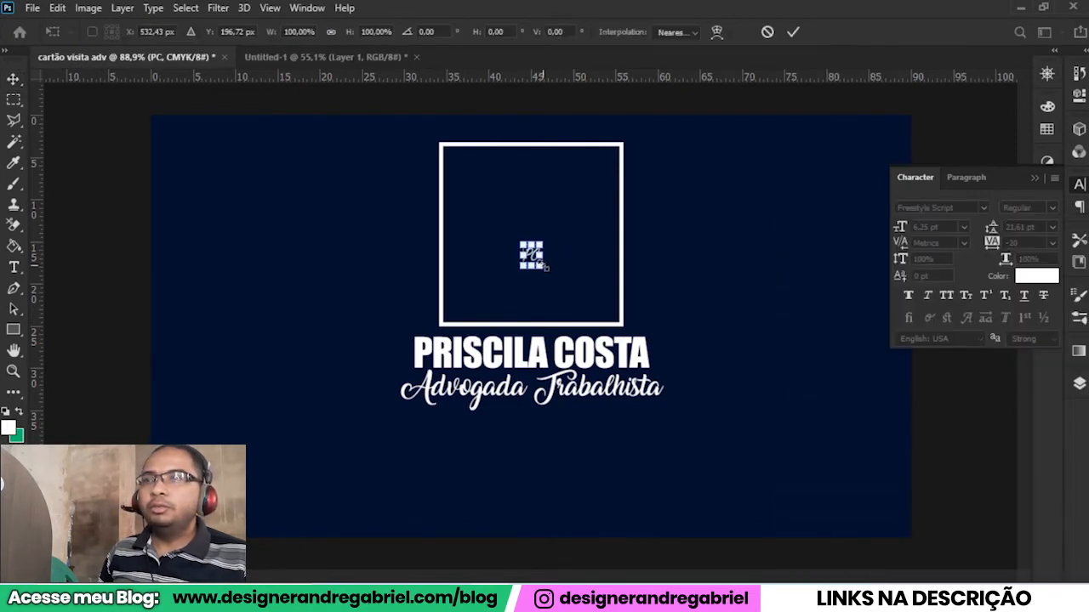
pyautogui.moveTo(544, 271); pyautogui.dragTo(604, 348)
pyautogui.moveTo(547, 299); pyautogui.dragTo(548, 293)
pyautogui.click(796, 36)
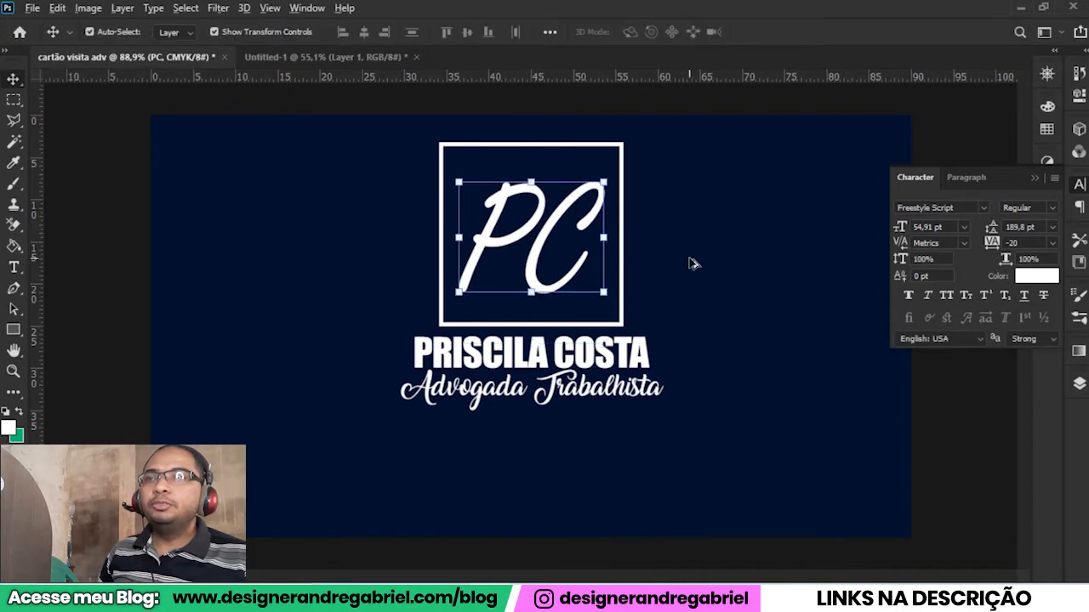
# Align the vertical centres of the "PC" initials and the square frame.
pyautogui.scroll(5, 692, 262)
pyautogui.moveTo(698, 248); pyautogui.dragTo(721, 362)
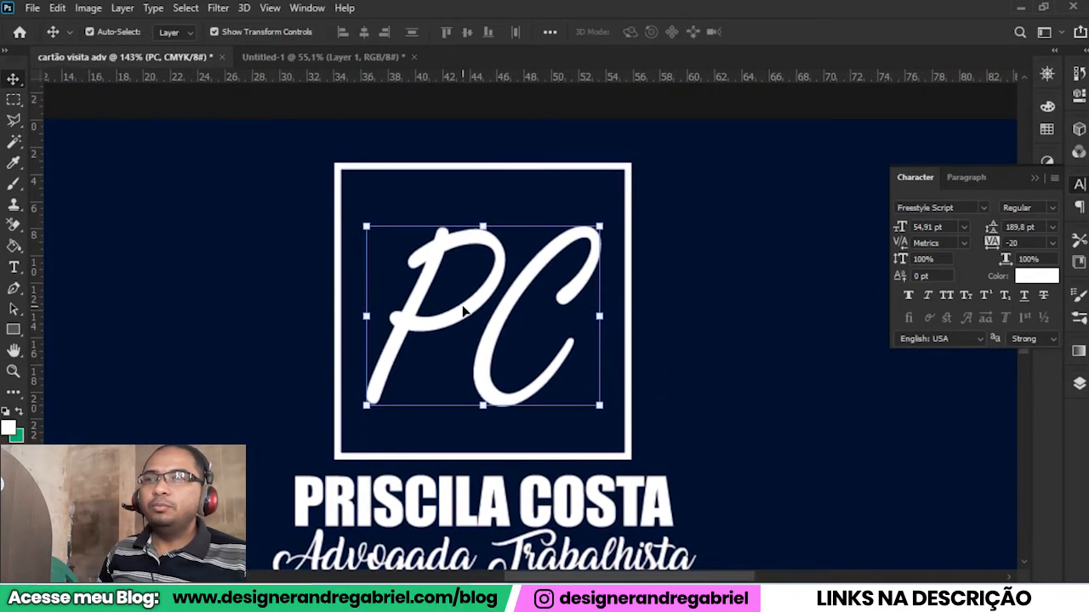
pyautogui.click(570, 458)
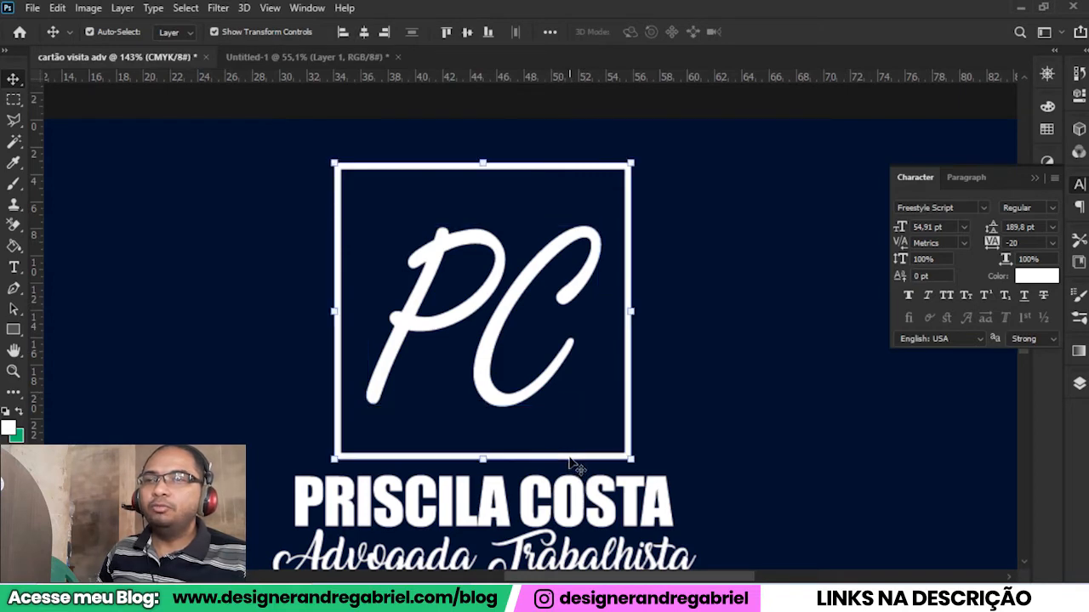
pyautogui.click(467, 34)
pyautogui.click(238, 274)
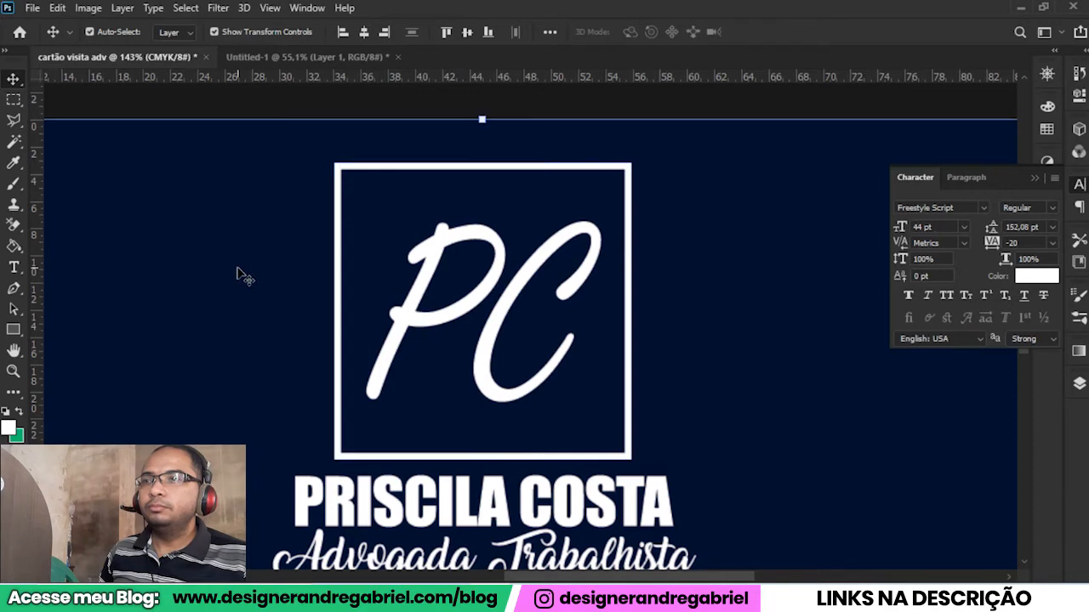
pyautogui.hotkey('ctrl', '0')
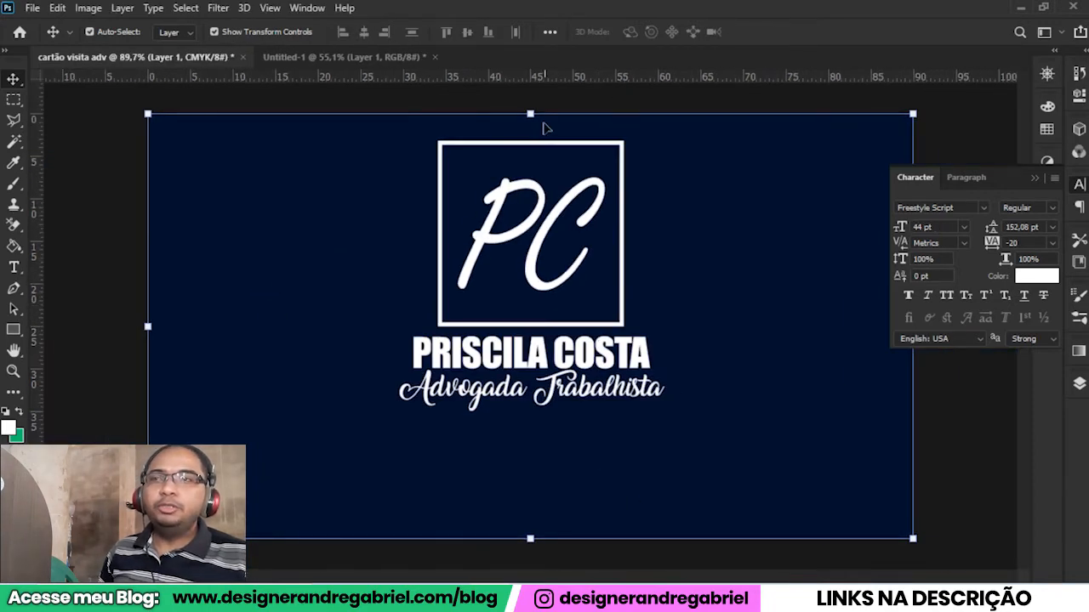
# Select the frame, initials, name and title together and scale them down to about 69%, keeping the top edge in place.
pyautogui.click(571, 399)
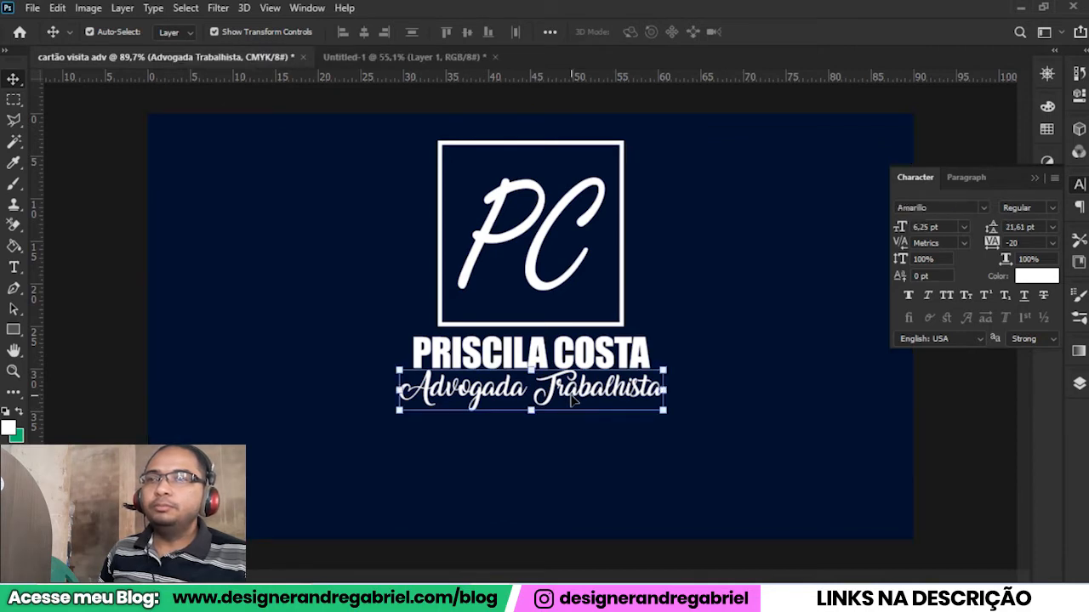
pyautogui.click(740, 366)
pyautogui.scroll(5, 624, 369)
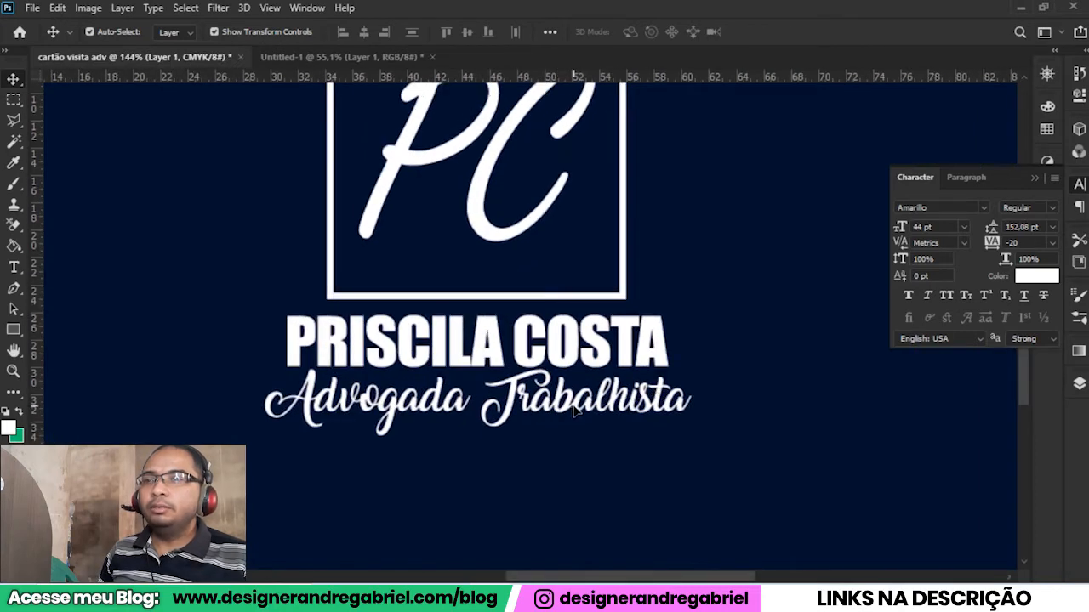
pyautogui.click(573, 410)
pyautogui.moveTo(548, 363); pyautogui.dragTo(542, 425)
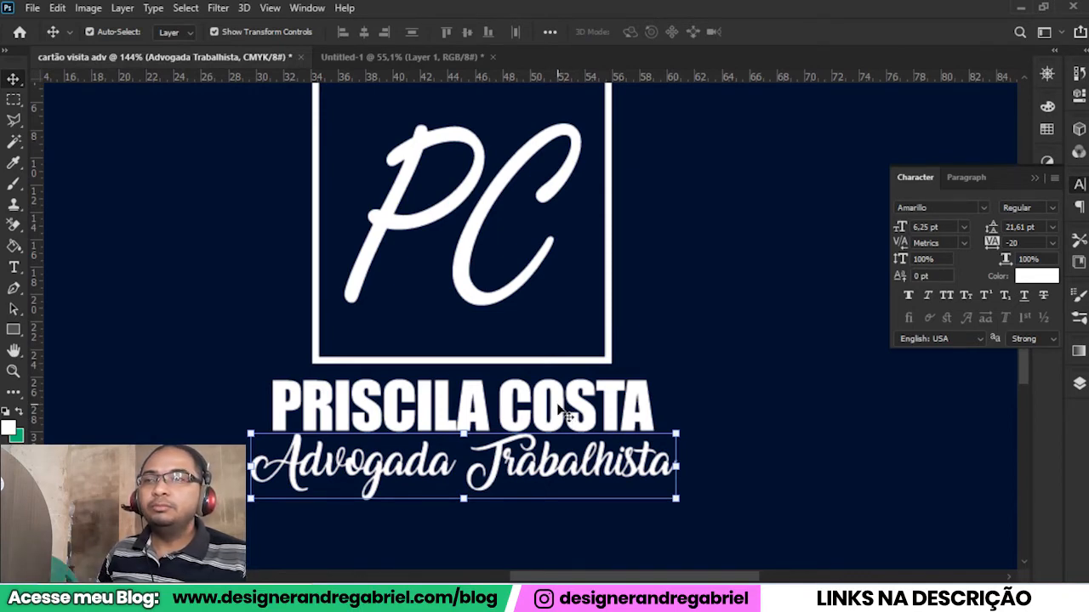
pyautogui.keyDown('shift'); pyautogui.click(561, 410); pyautogui.keyUp('shift')
pyautogui.keyDown('shift'); pyautogui.click(525, 301); pyautogui.keyUp('shift')
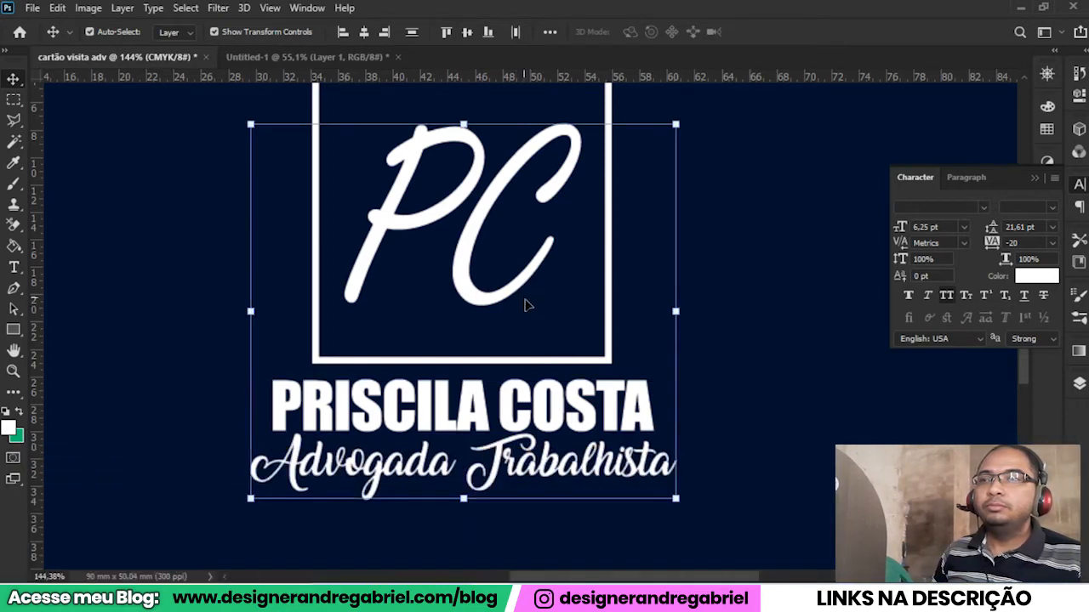
pyautogui.hotkey('ctrl', '0')
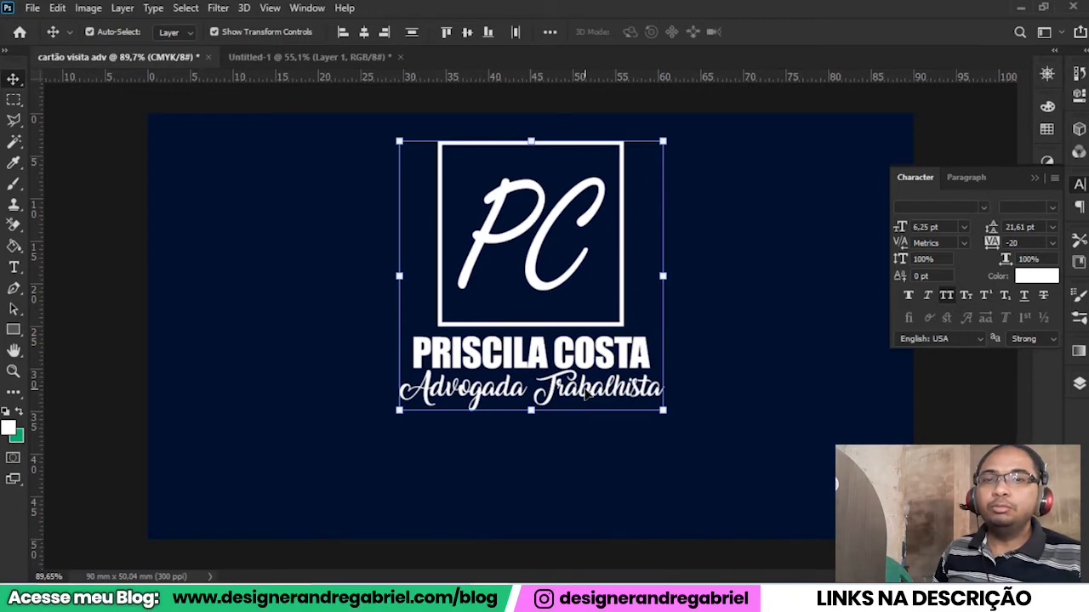
pyautogui.hotkey('ctrl', 't')
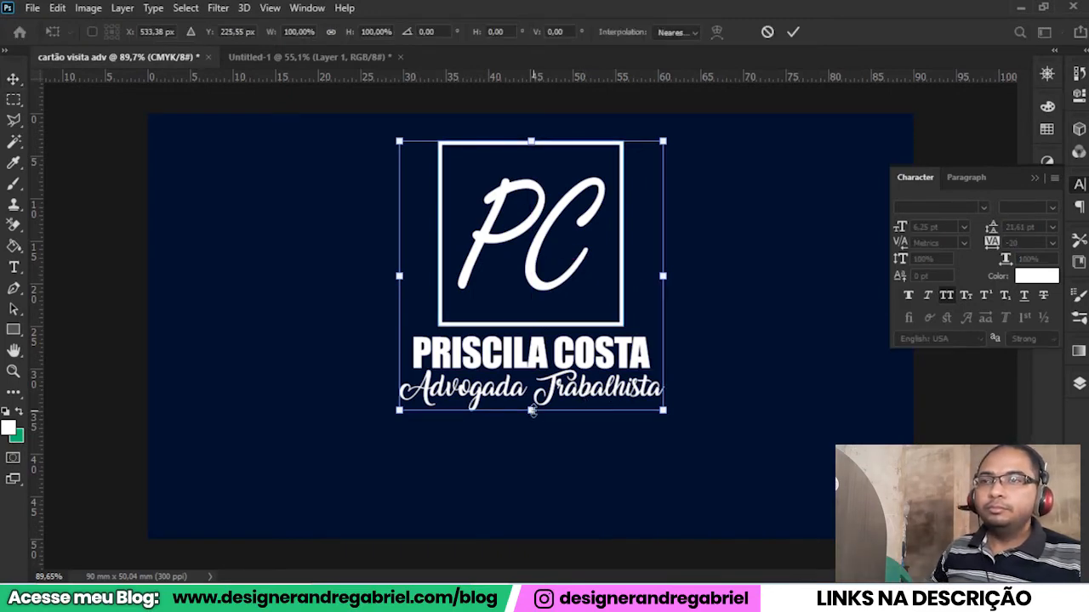
pyautogui.moveTo(531, 413); pyautogui.dragTo(518, 326)
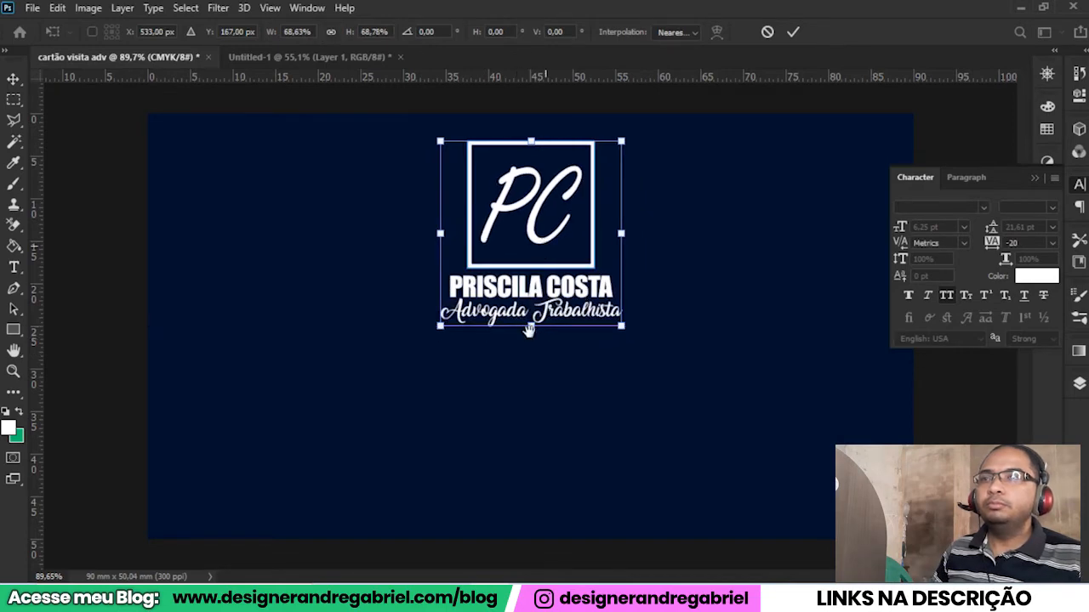
pyautogui.scroll(-2, 529, 344)
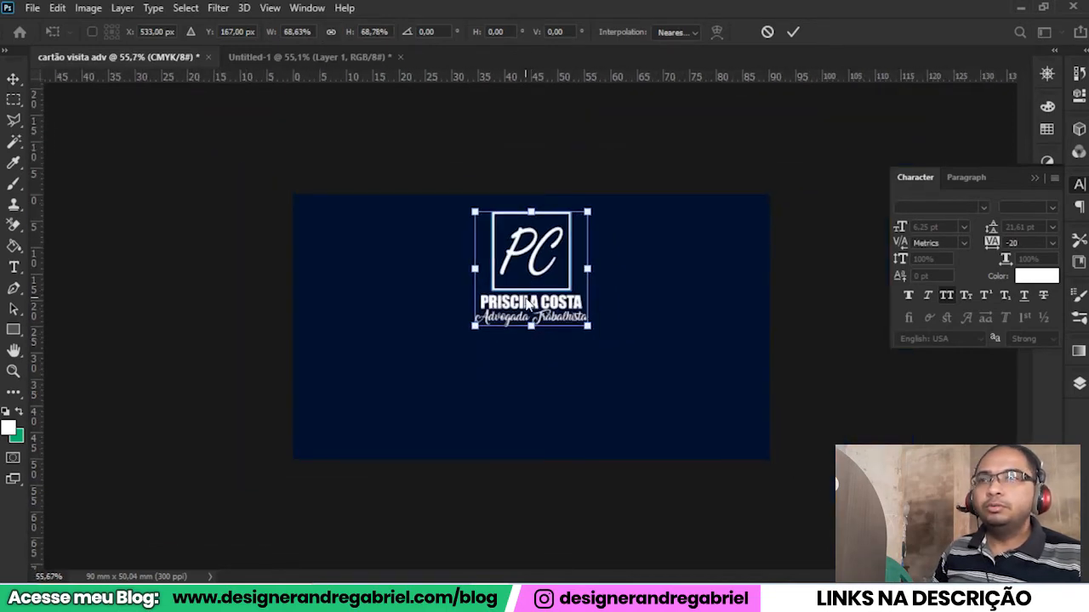
pyautogui.click(794, 33)
pyautogui.click(265, 315)
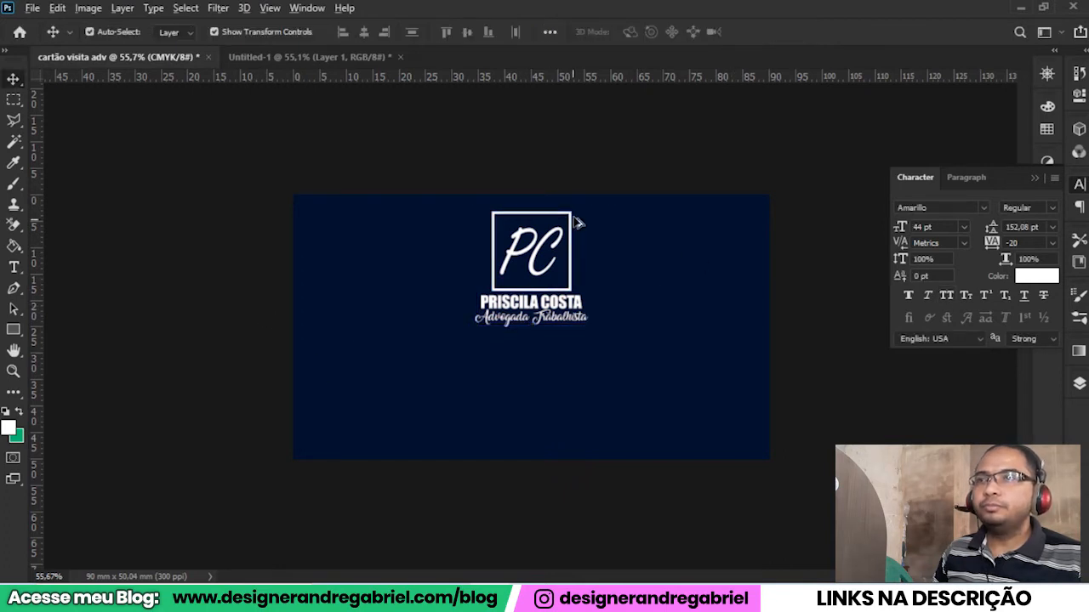
# Add a line of placeholder text in Impact, shrink it to about 12.6 pt and centre it below the logo.
pyautogui.scroll(2, 576, 226)
pyautogui.scroll(-1, 549, 356)
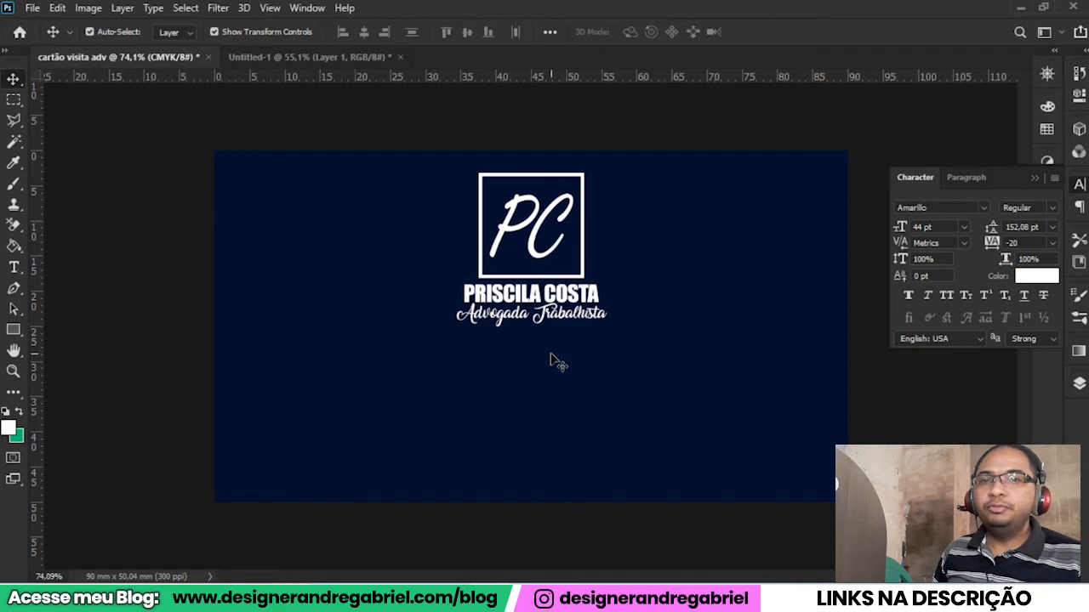
pyautogui.click(13, 269)
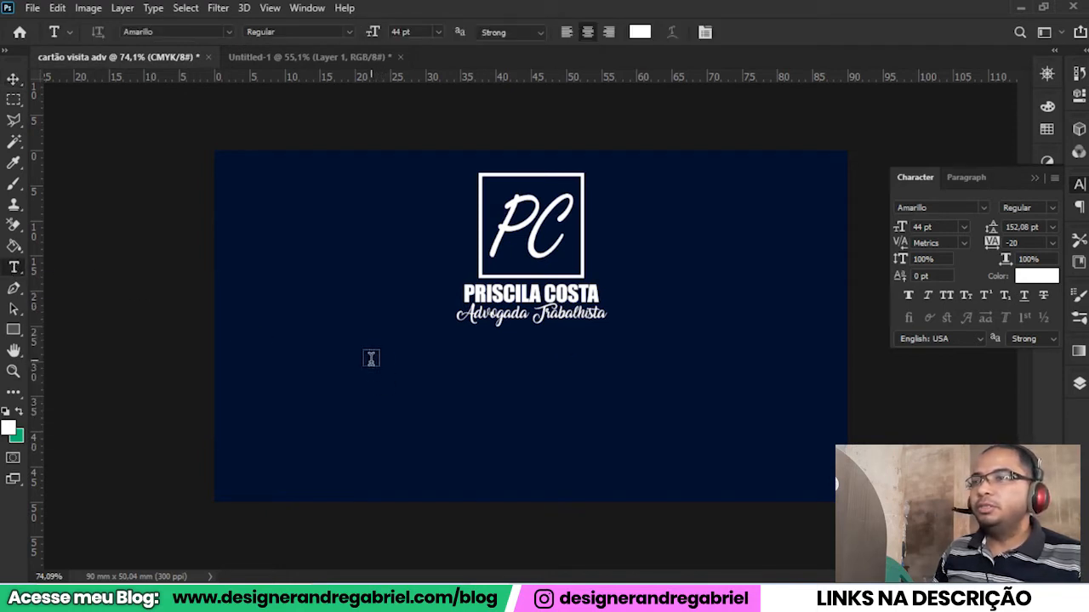
pyautogui.click(394, 430)
pyautogui.write('adsdasdsd')
pyautogui.hotkey('ctrl', 'a')
pyautogui.click(983, 208)
pyautogui.click(1003, 286)
pyautogui.hotkey('ctrl', 'Return')
pyautogui.hotkey('ctrl', 't')
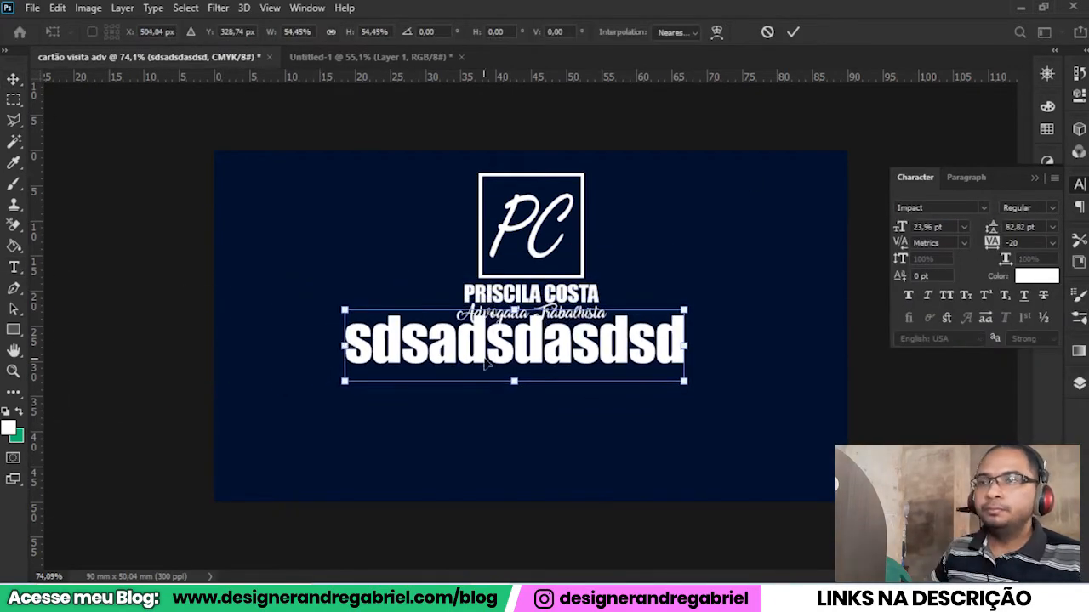
pyautogui.moveTo(485, 363); pyautogui.dragTo(528, 361)
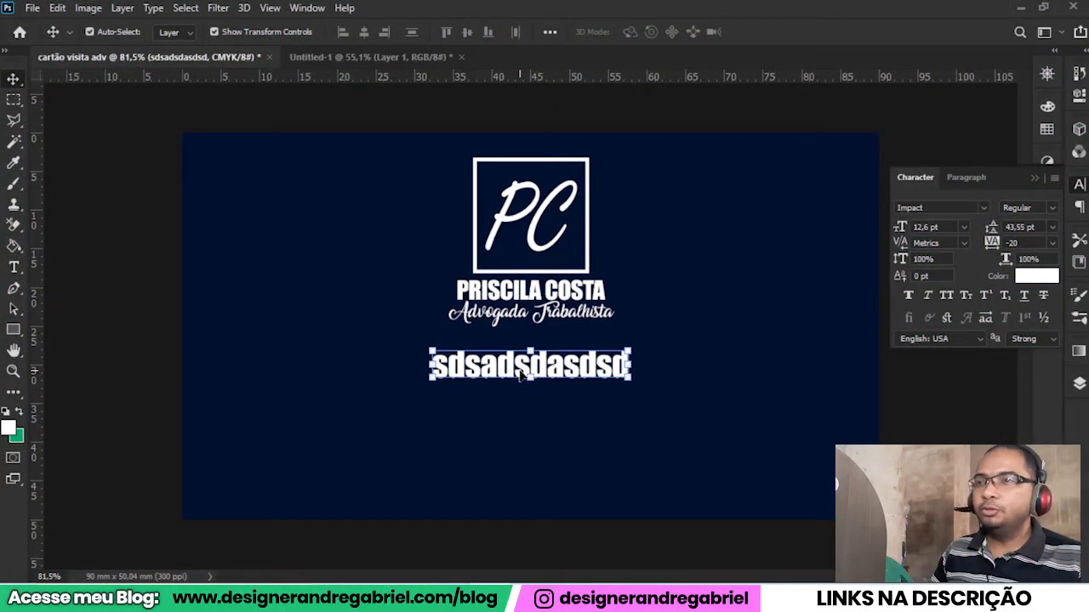
# Replace the placeholder text with the contact phone number and move that line lower on the card.
pyautogui.press('t')
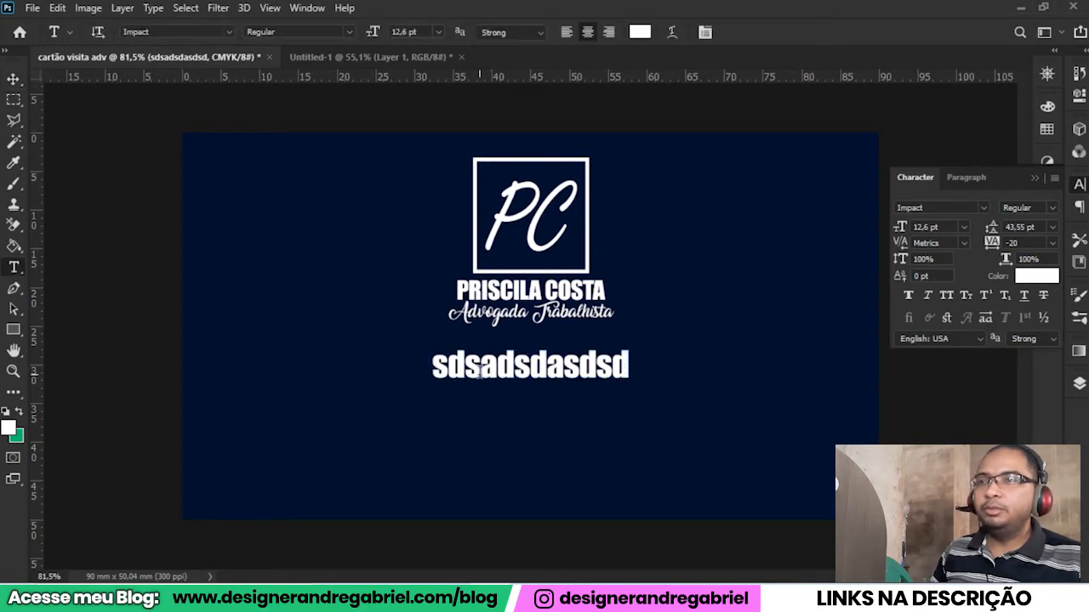
pyautogui.click(479, 367)
pyautogui.moveTo(428, 364); pyautogui.dragTo(643, 366)
pyautogui.write('(91) 00000-0000')
pyautogui.click(764, 33)
pyautogui.press('v')
pyautogui.moveTo(510, 366); pyautogui.dragTo(521, 422)
# Place the WhatsApp icon from the Icon Flats folder on the card as an embedded image.
pyautogui.scroll(2, 557, 490)
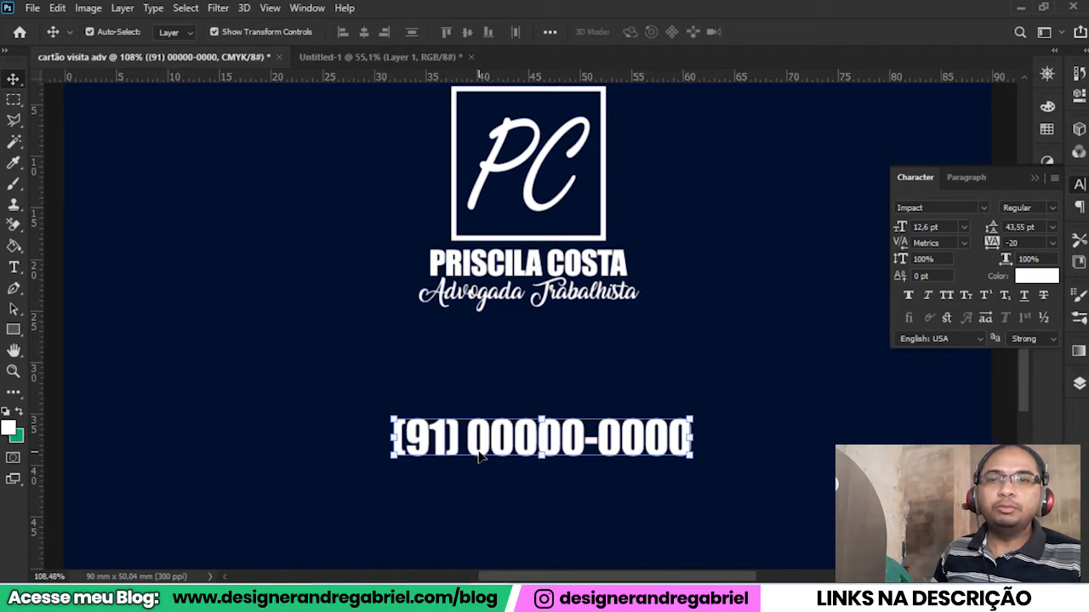
pyautogui.click(31, 9)
pyautogui.click(98, 328)
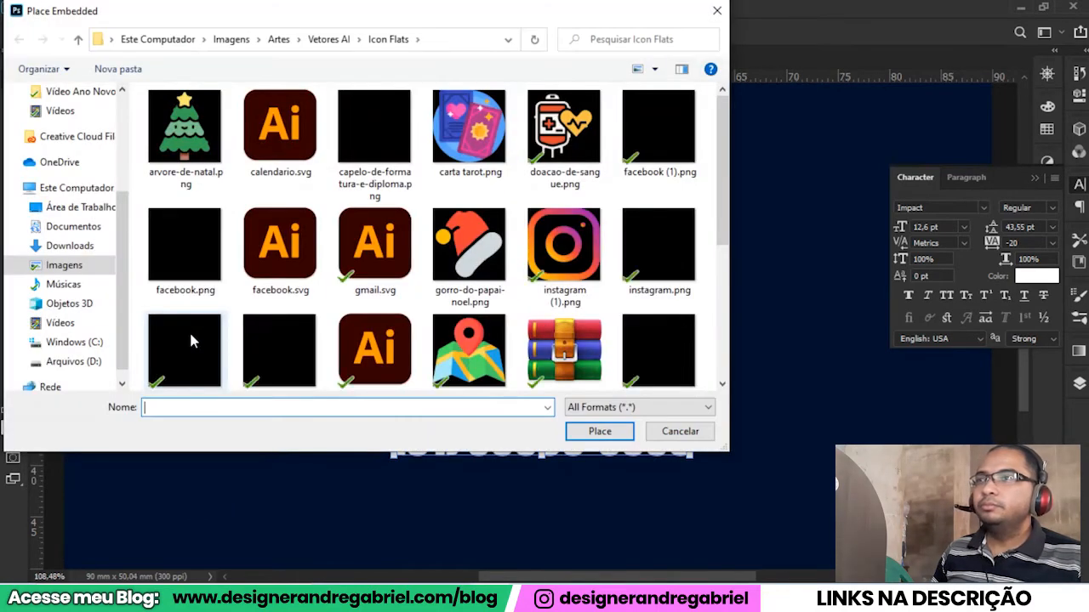
pyautogui.scroll(-5, 255, 315)
pyautogui.doubleClick(281, 306)
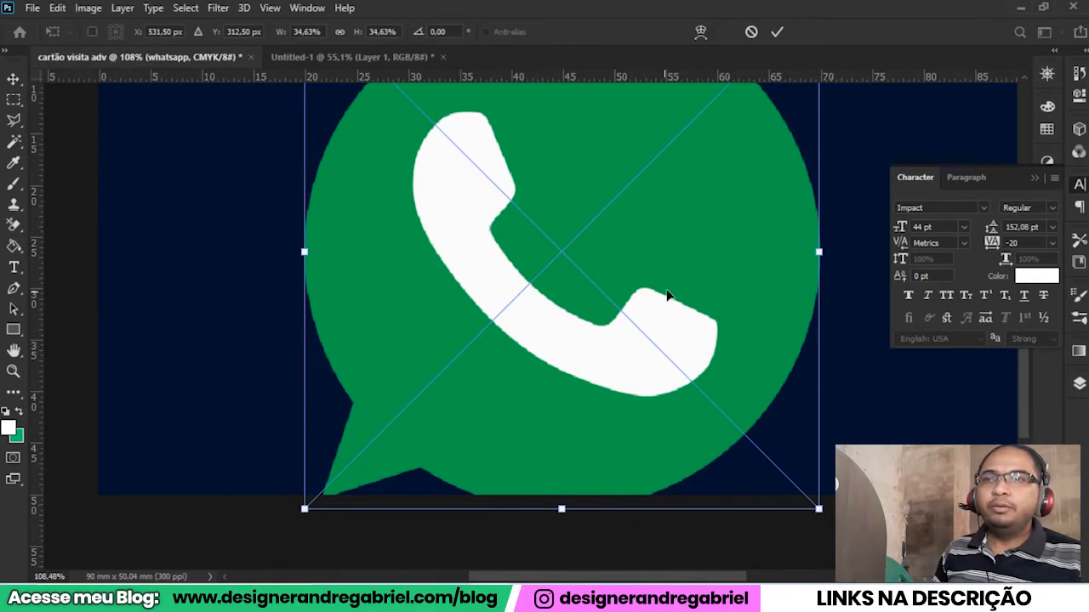
# Scale the WhatsApp icon down to about 3.46% and position it directly before the phone number, vertically level with it.
pyautogui.moveTo(671, 263); pyautogui.dragTo(610, 275)
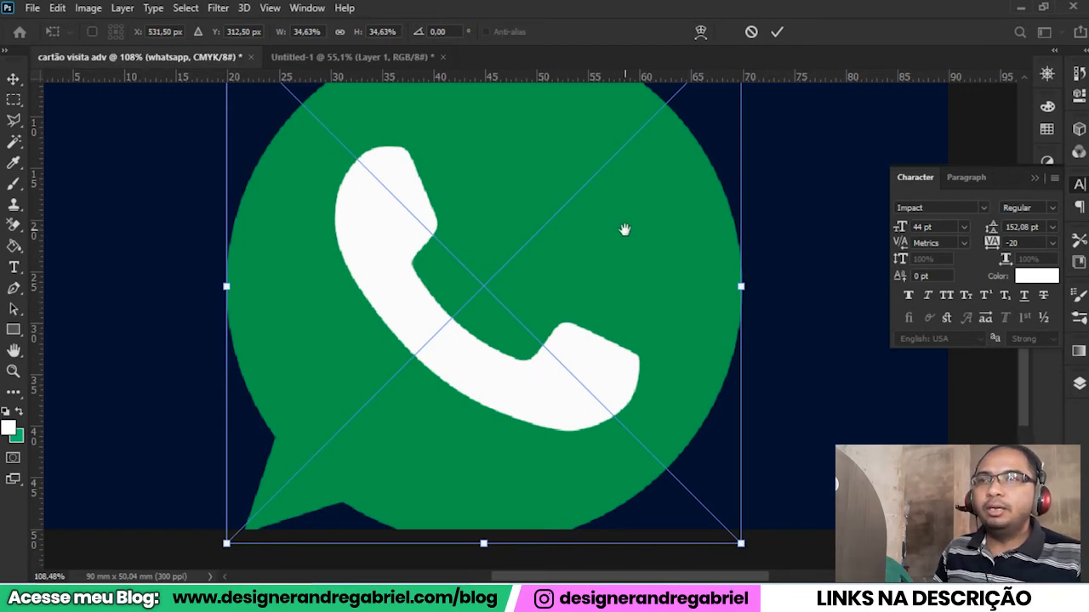
pyautogui.moveTo(623, 228); pyautogui.dragTo(620, 297)
pyautogui.scroll(-2, 620, 299)
pyautogui.scroll(-2, 620, 300)
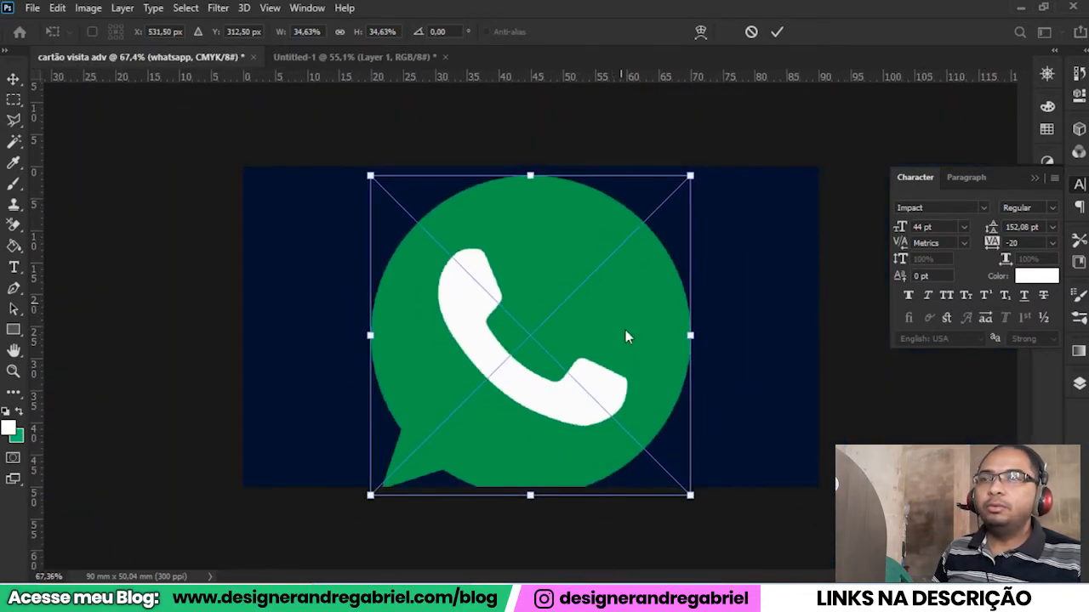
pyautogui.moveTo(691, 335); pyautogui.dragTo(656, 342)
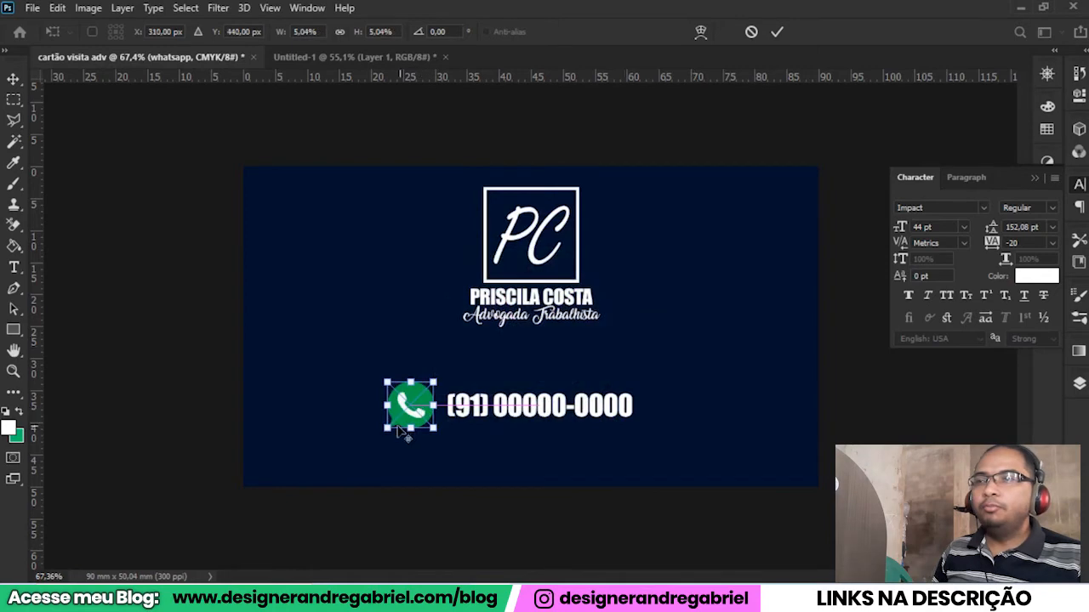
pyautogui.scroll(5, 429, 404)
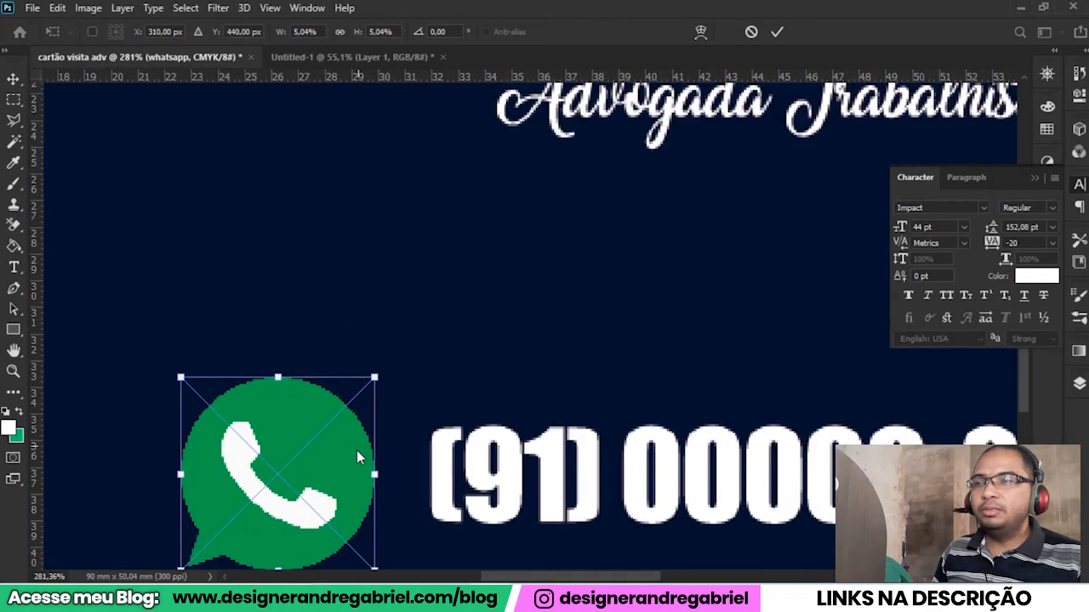
pyautogui.hotkey('alt', 'space')
pyautogui.moveTo(326, 488); pyautogui.dragTo(412, 377)
pyautogui.moveTo(271, 366); pyautogui.dragTo(335, 367)
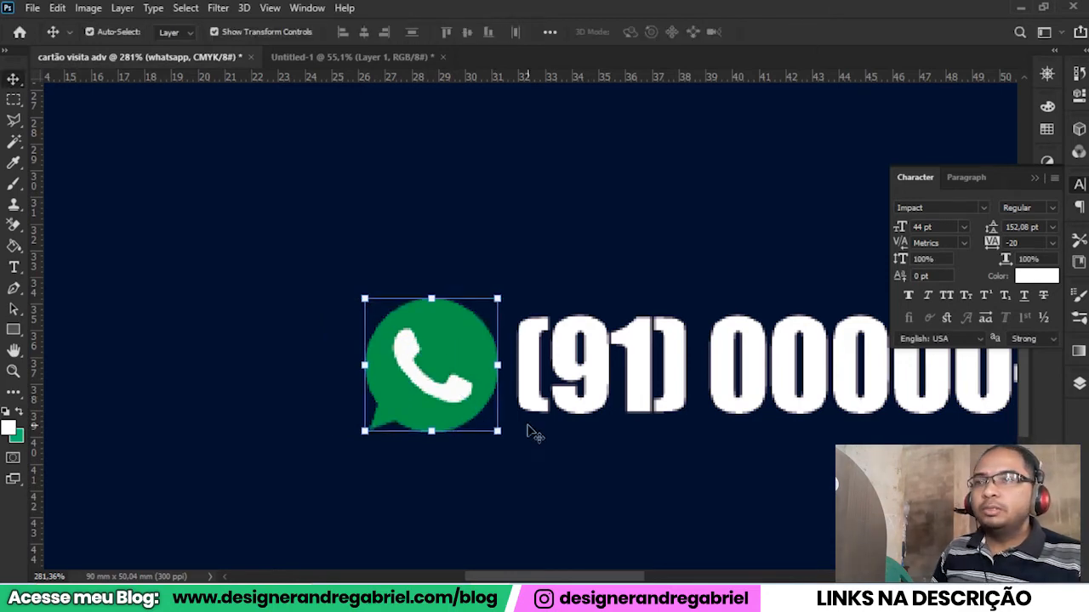
pyautogui.scroll(-8, 528, 432)
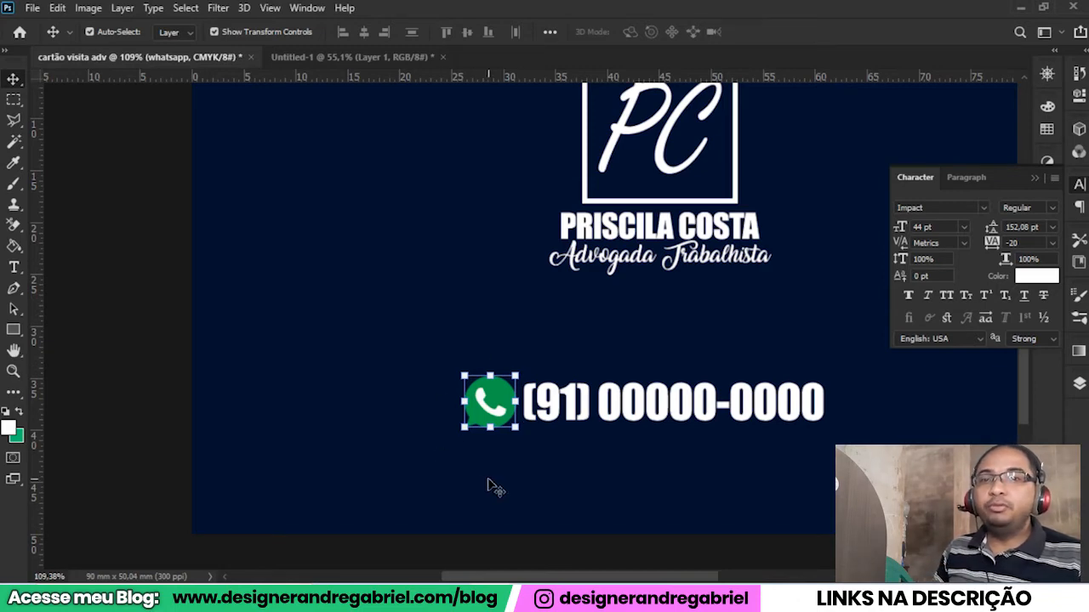
# Add a white 5 px outside stroke to the WhatsApp icon.
pyautogui.click(1078, 383)
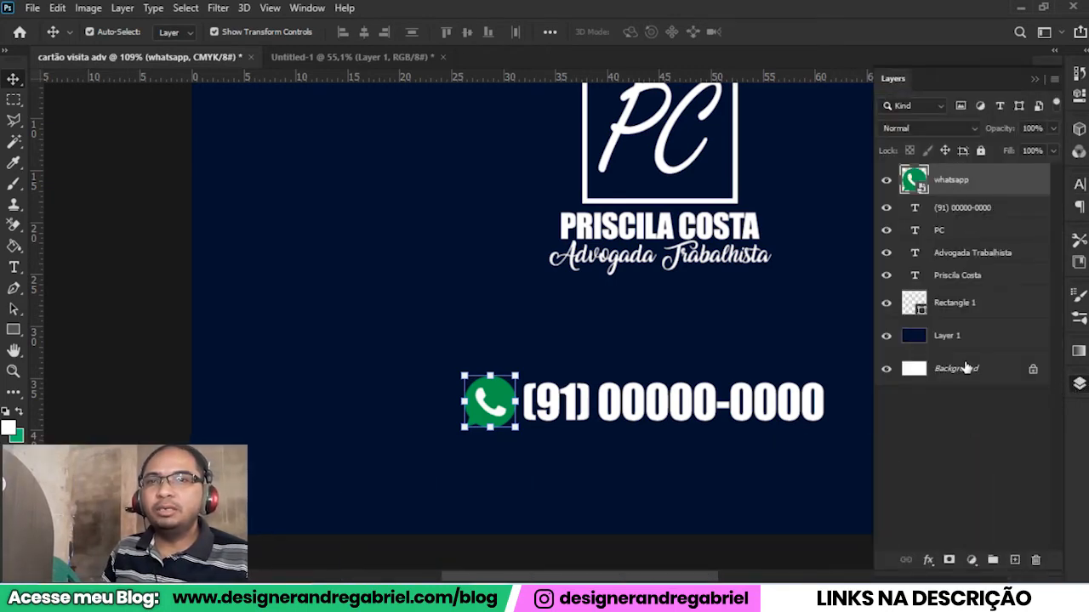
pyautogui.click(927, 562)
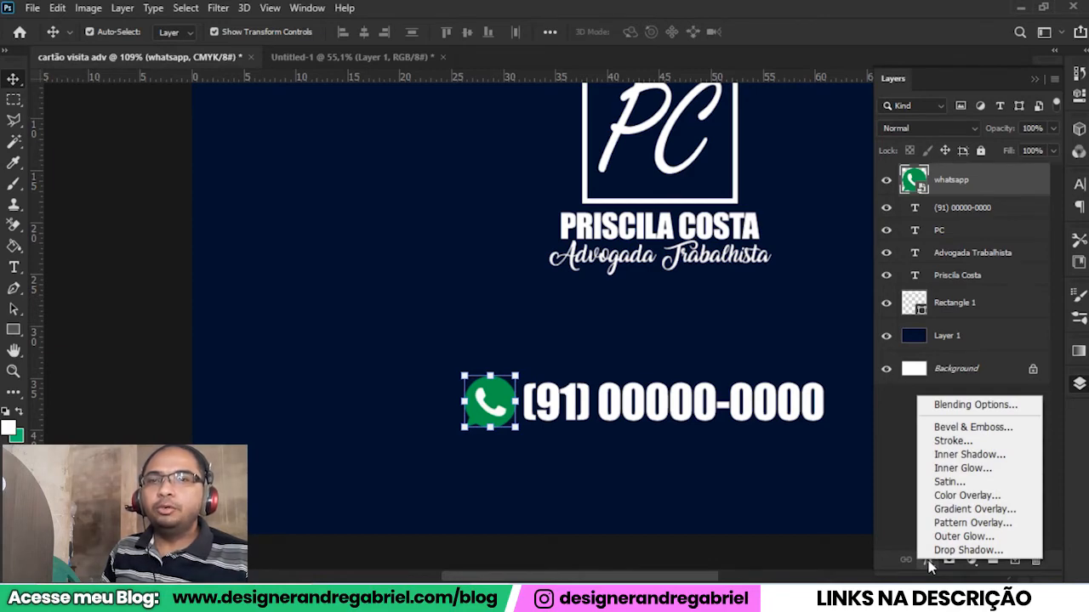
pyautogui.click(979, 443)
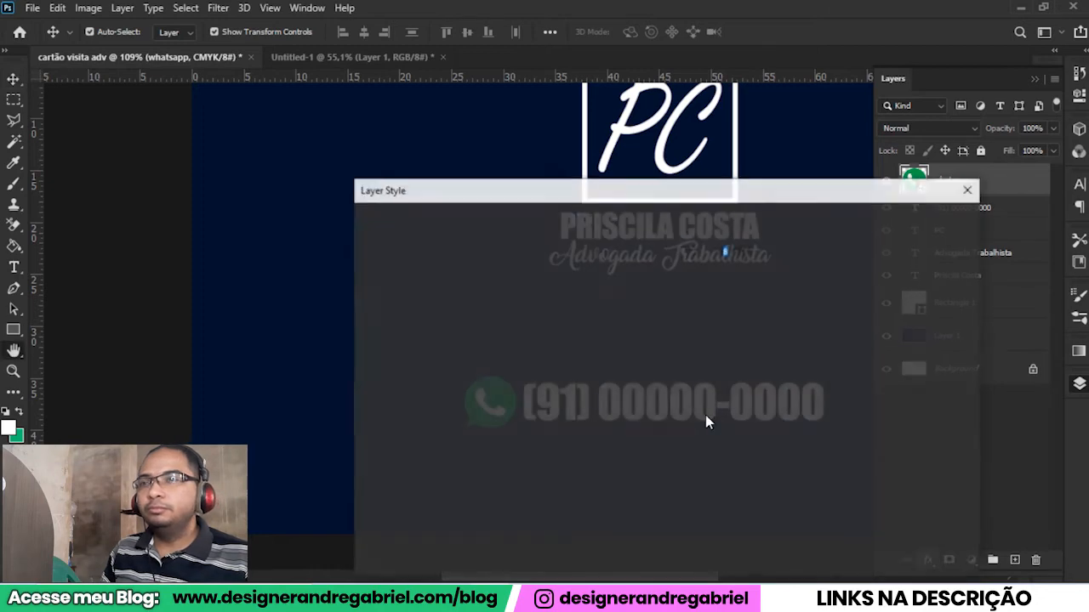
pyautogui.moveTo(768, 201); pyautogui.dragTo(229, 194)
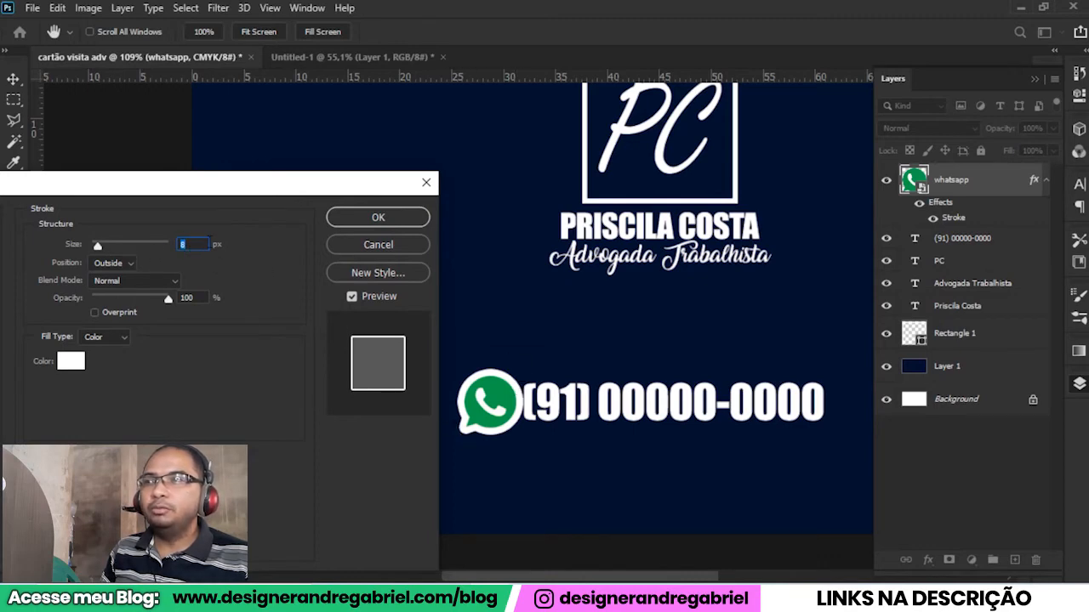
pyautogui.press('Down')
pyautogui.press('Down')
pyautogui.press('Down')
pyautogui.press('Down')
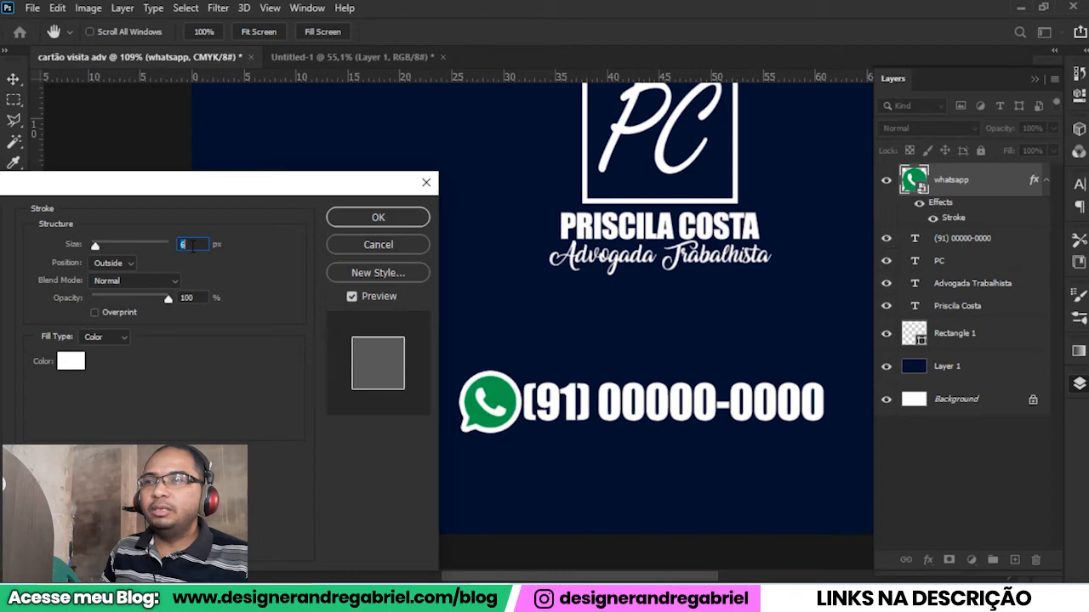
pyautogui.press('Up')
pyautogui.press('Tab')
pyautogui.click(375, 218)
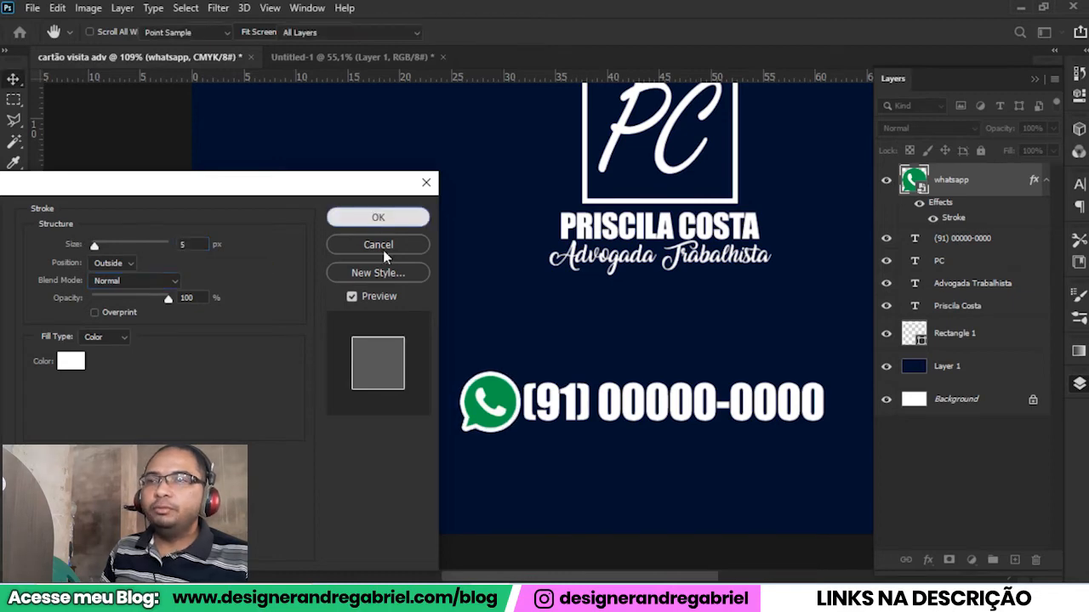
# Select the WhatsApp icon and the phone number together and scale them down to about 83%, keeping the bottom edge in place.
pyautogui.scroll(-3, 540, 450)
pyautogui.scroll(2, 520, 457)
pyautogui.scroll(1, 520, 458)
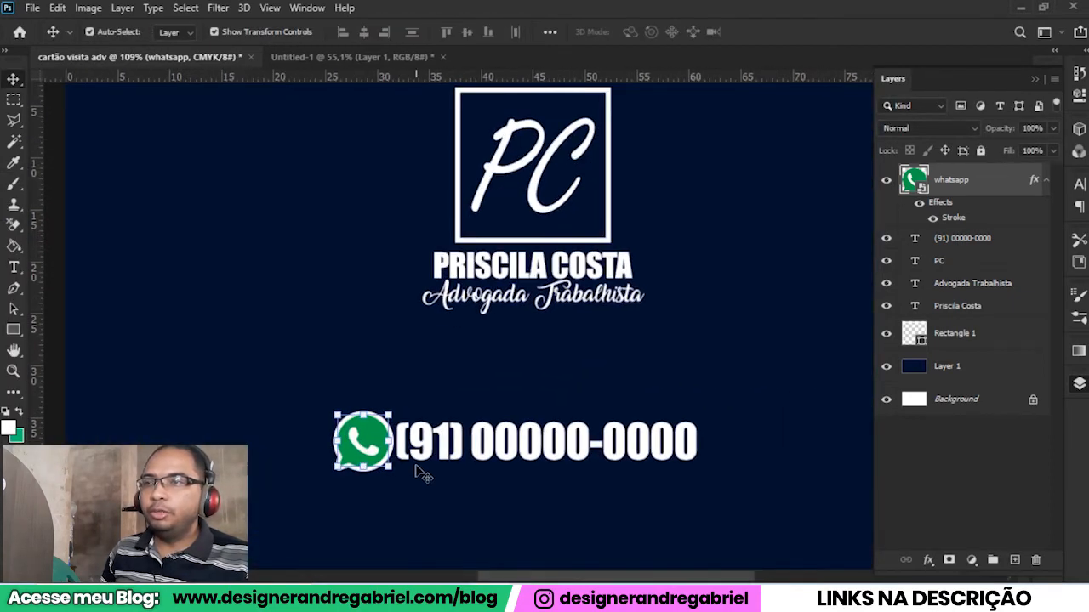
pyautogui.keyDown('shift'); pyautogui.click(460, 458); pyautogui.keyUp('shift')
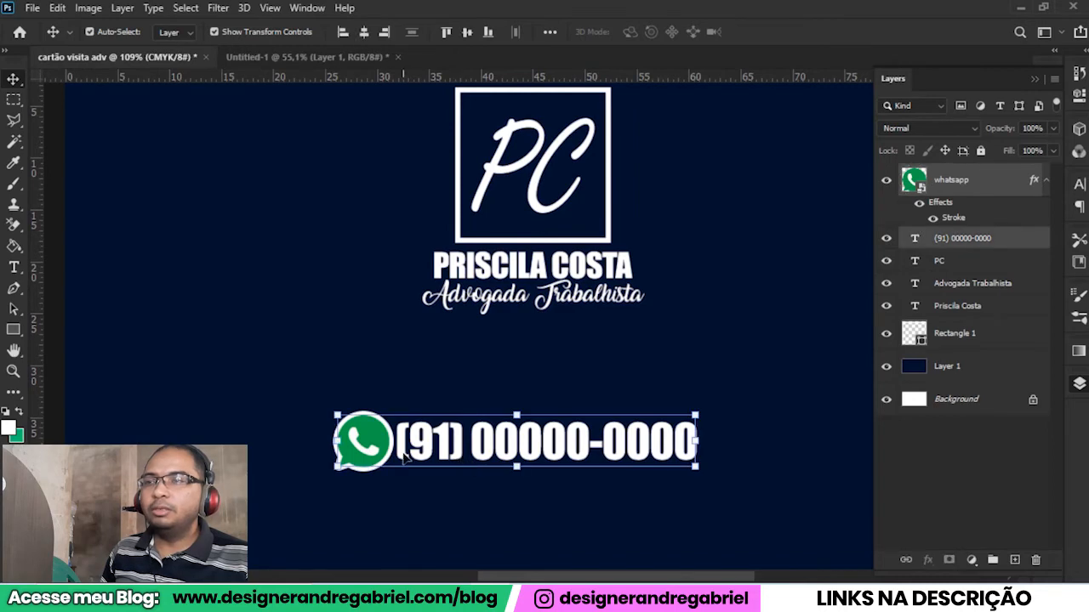
pyautogui.hotkey('ctrl', 't')
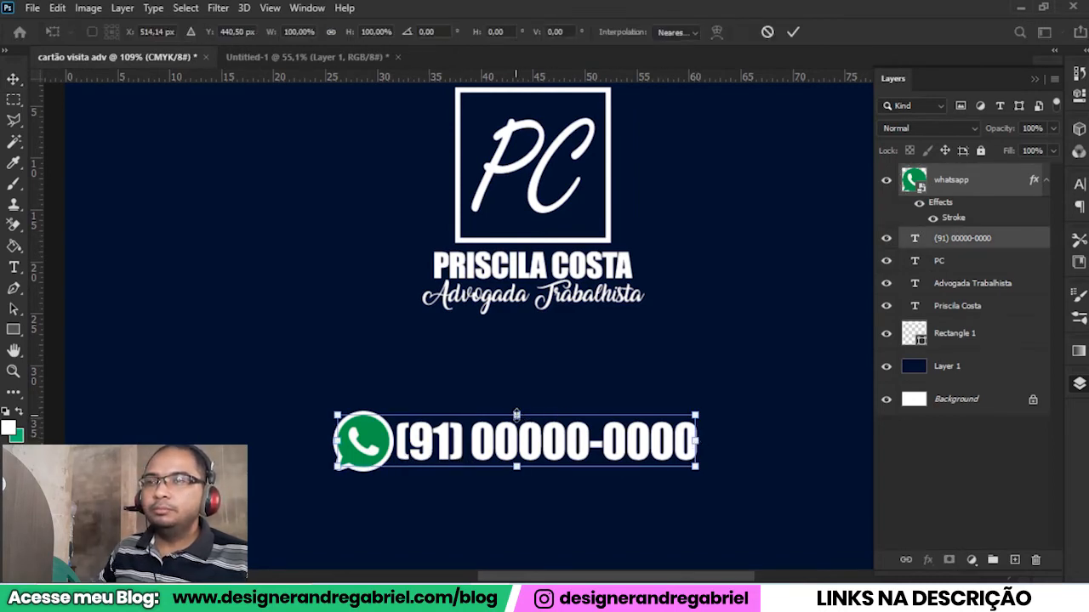
pyautogui.moveTo(516, 415); pyautogui.dragTo(516, 422)
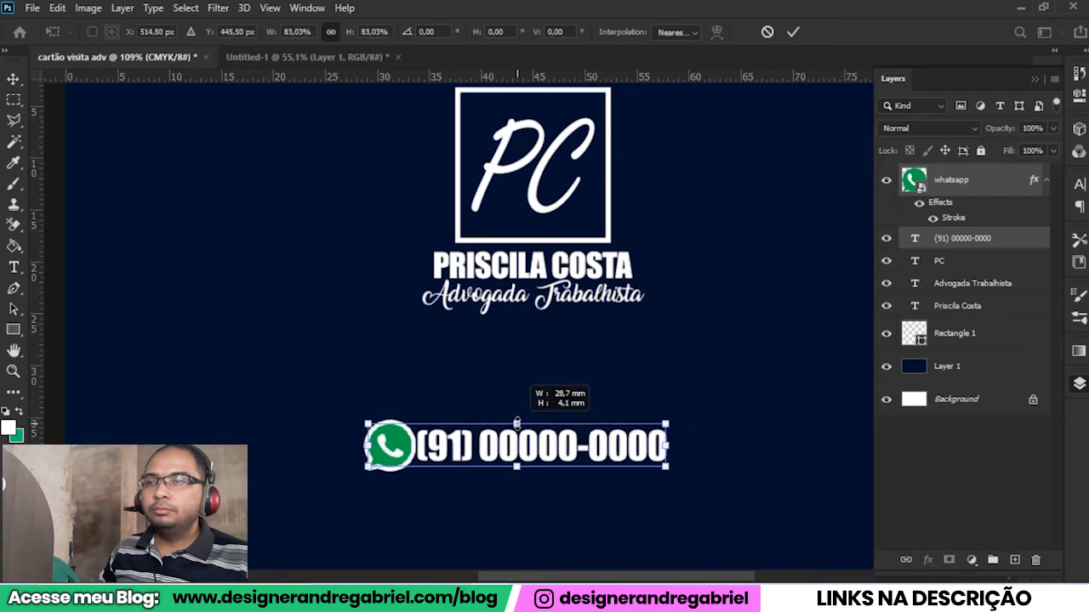
pyautogui.scroll(-6, 510, 456)
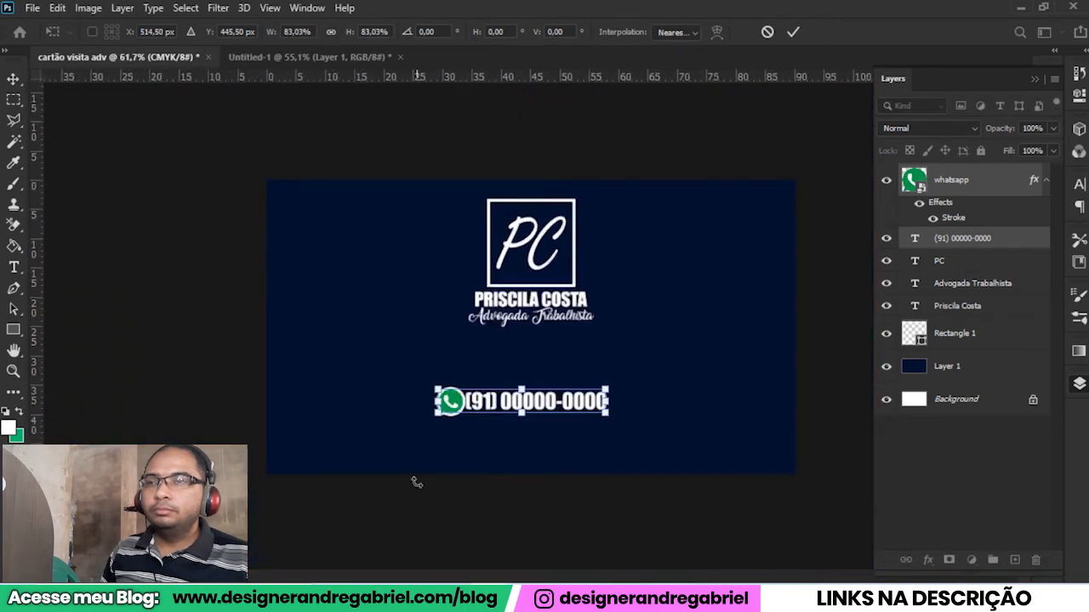
pyautogui.click(793, 32)
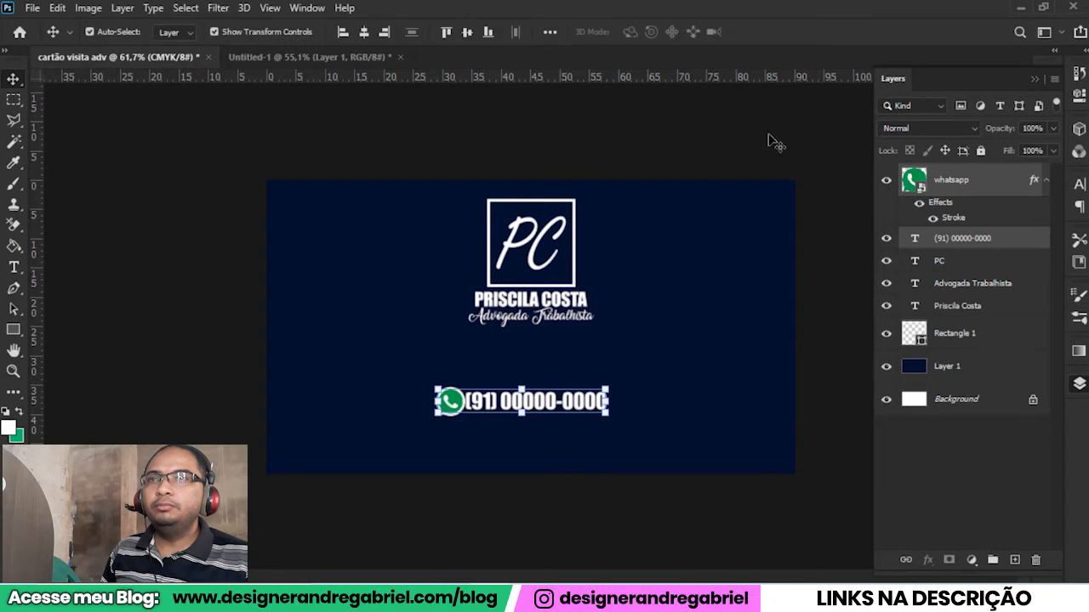
# Nudge the WhatsApp icon slightly left to widen its gap to the phone number, and deselect it.
pyautogui.press('Left')
pyautogui.press('Left')
pyautogui.press('Left')
pyautogui.press('Left')
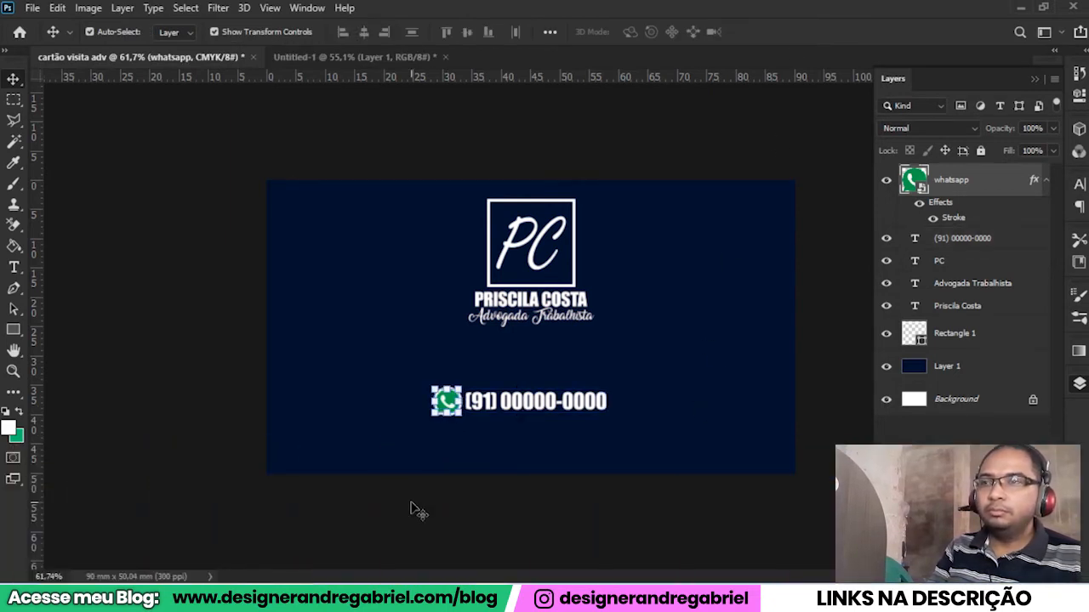
pyautogui.click(500, 502)
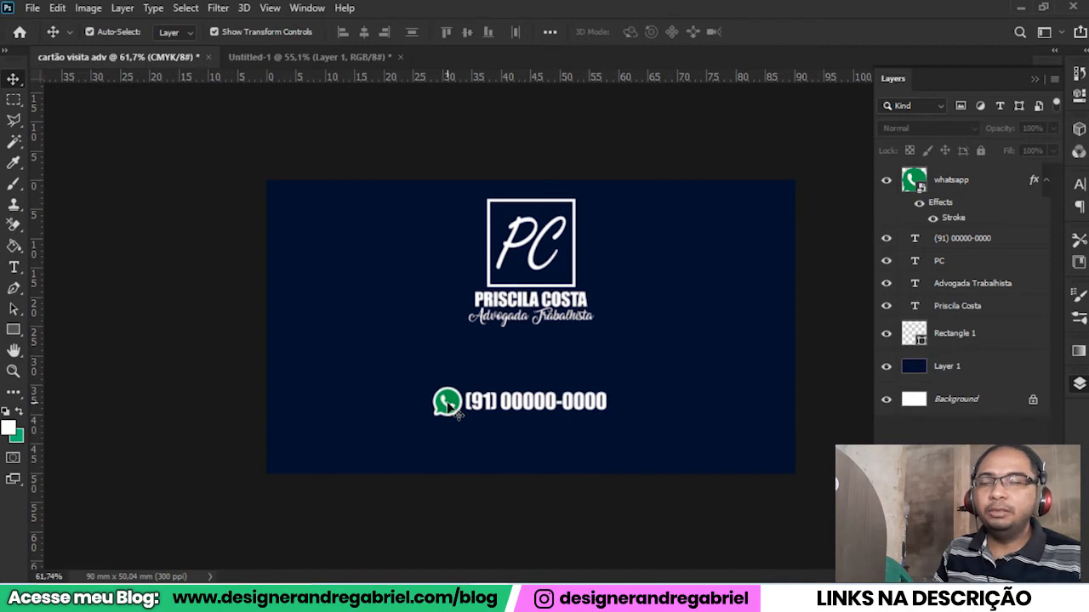
# Duplicate the phone number line just below the original and replace the copy's text with the contact's e-mail address.
pyautogui.click(526, 407)
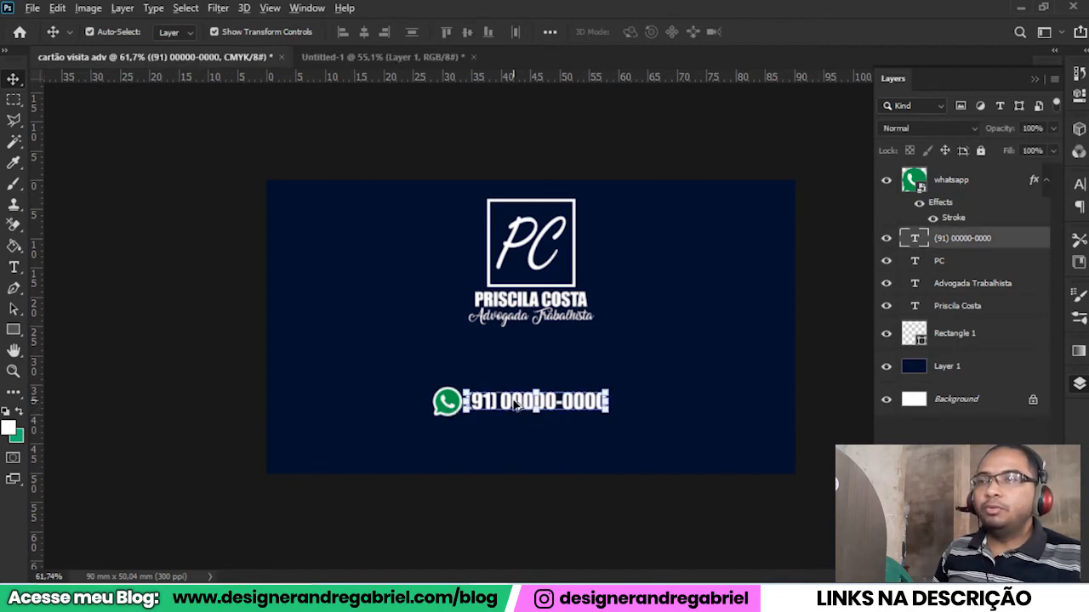
pyautogui.moveTo(516, 406); pyautogui.dragTo(515, 435)
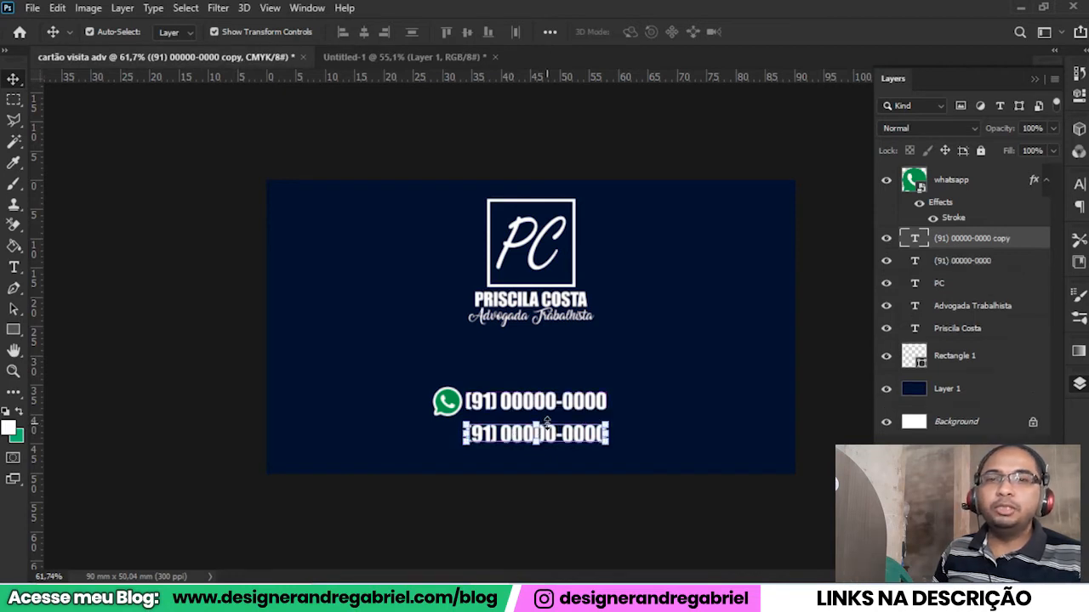
pyautogui.doubleClick(547, 423)
pyautogui.moveTo(465, 434); pyautogui.dragTo(609, 429)
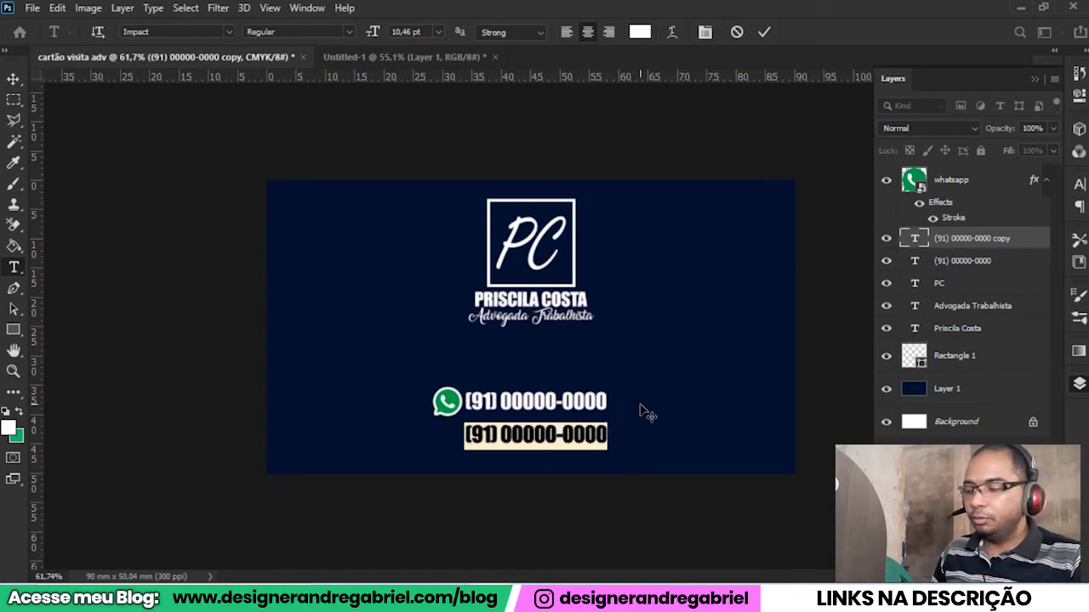
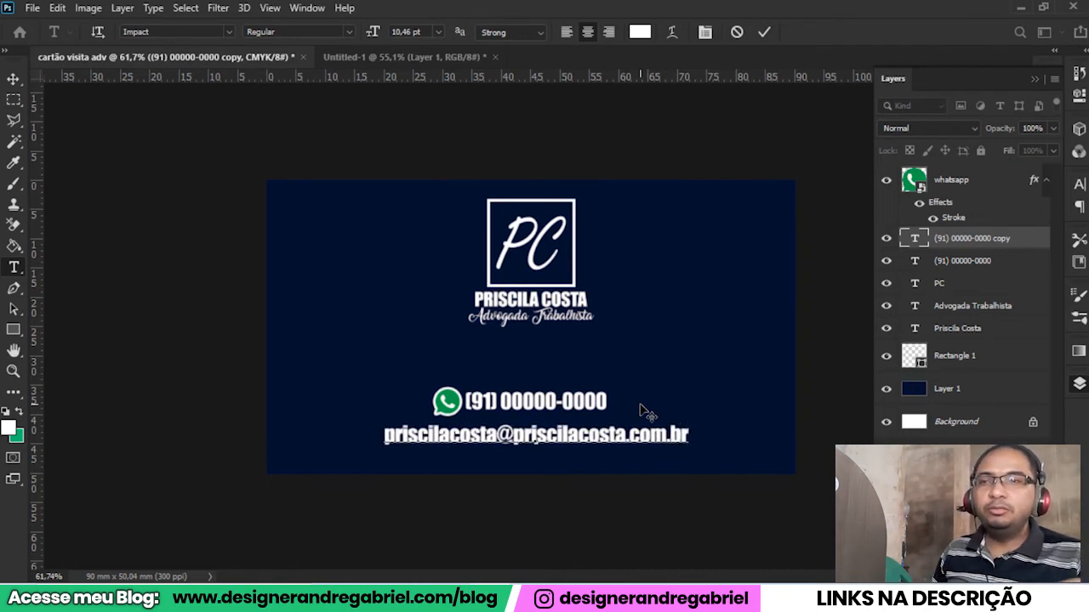
# Change only the @ character in the e-mail line to Poppins Bold and commit the text edit.
pyautogui.click(496, 446)
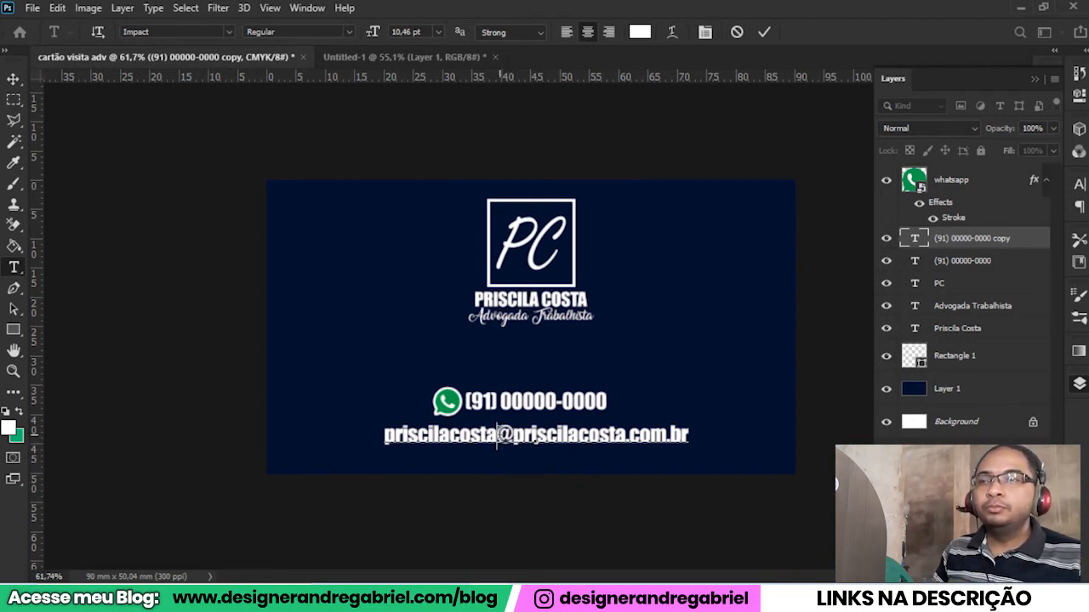
pyautogui.moveTo(498, 435); pyautogui.dragTo(513, 435)
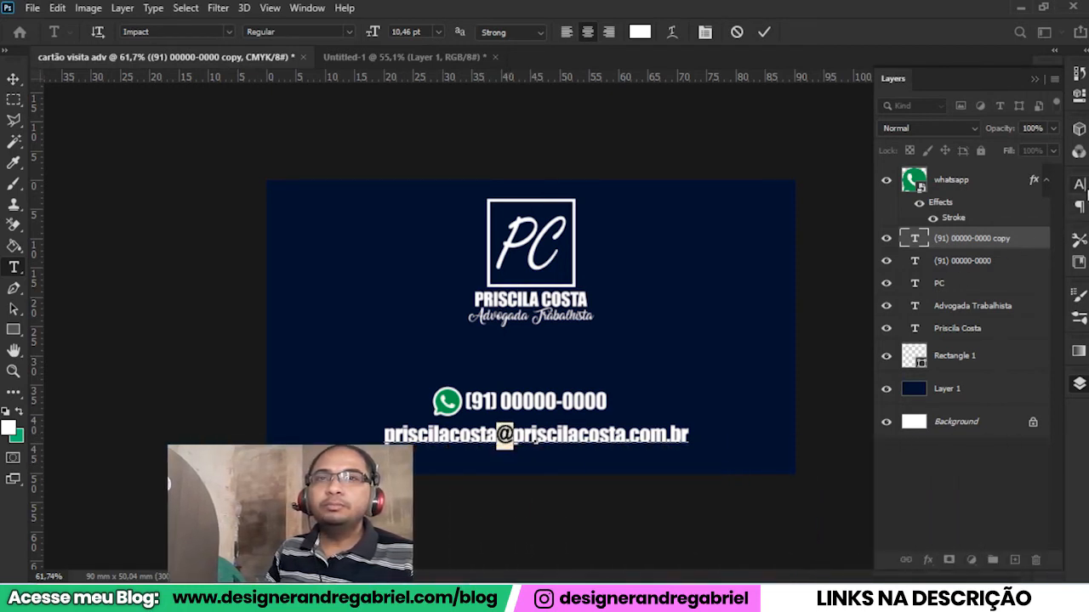
pyautogui.click(1078, 184)
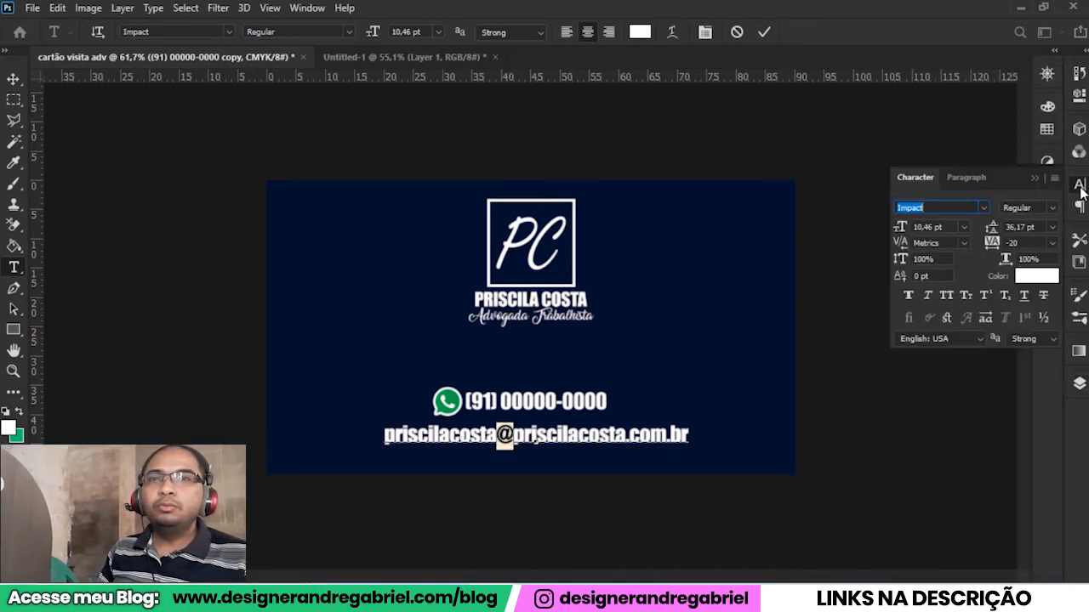
pyautogui.click(982, 205)
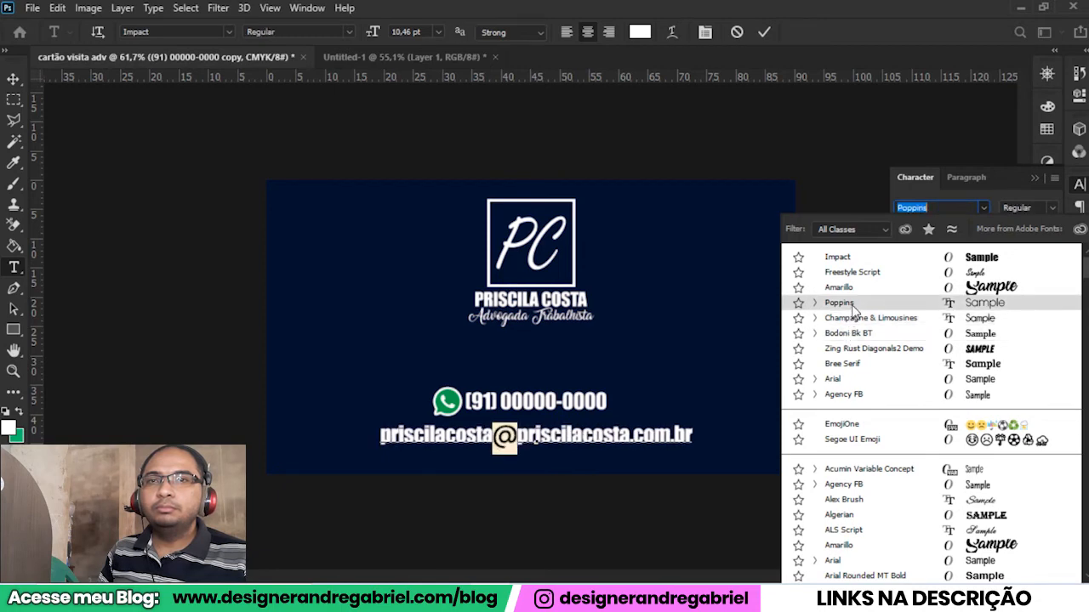
pyautogui.press('Escape')
pyautogui.click(1029, 207)
pyautogui.click(987, 377)
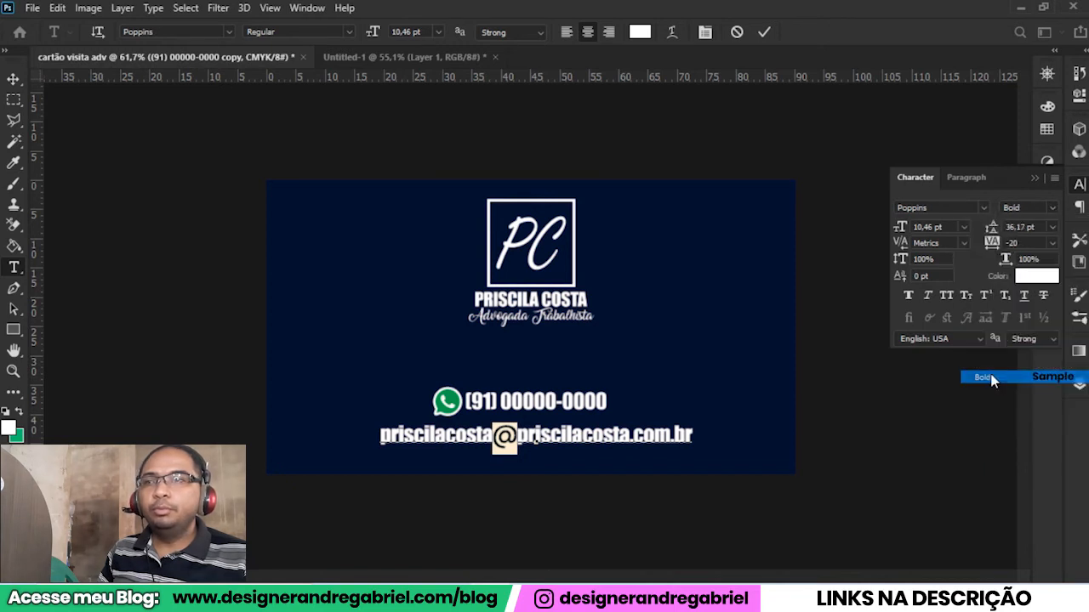
pyautogui.click(516, 440)
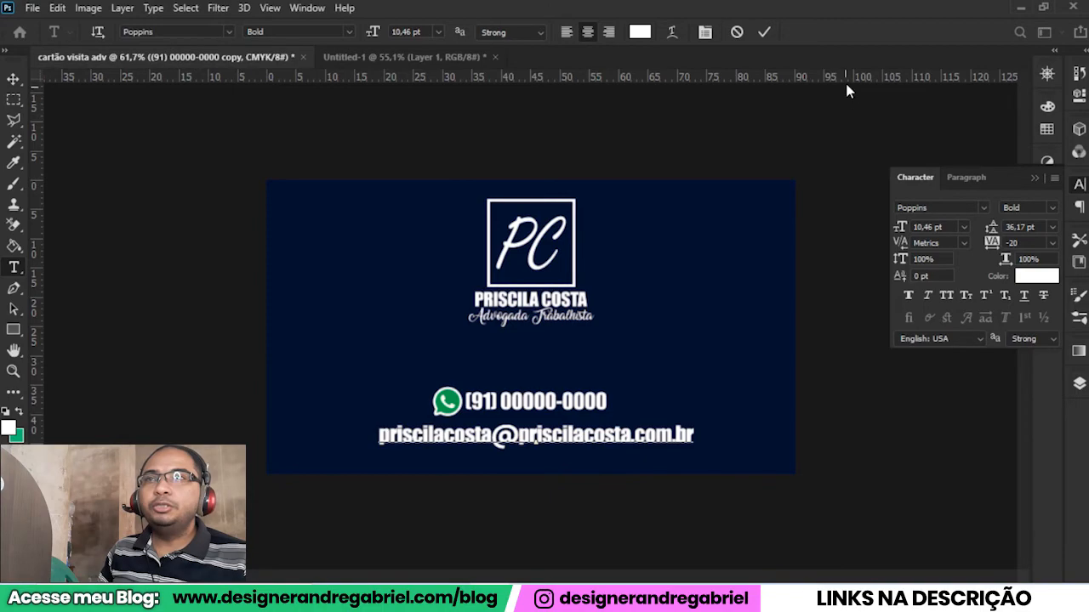
pyautogui.click(763, 34)
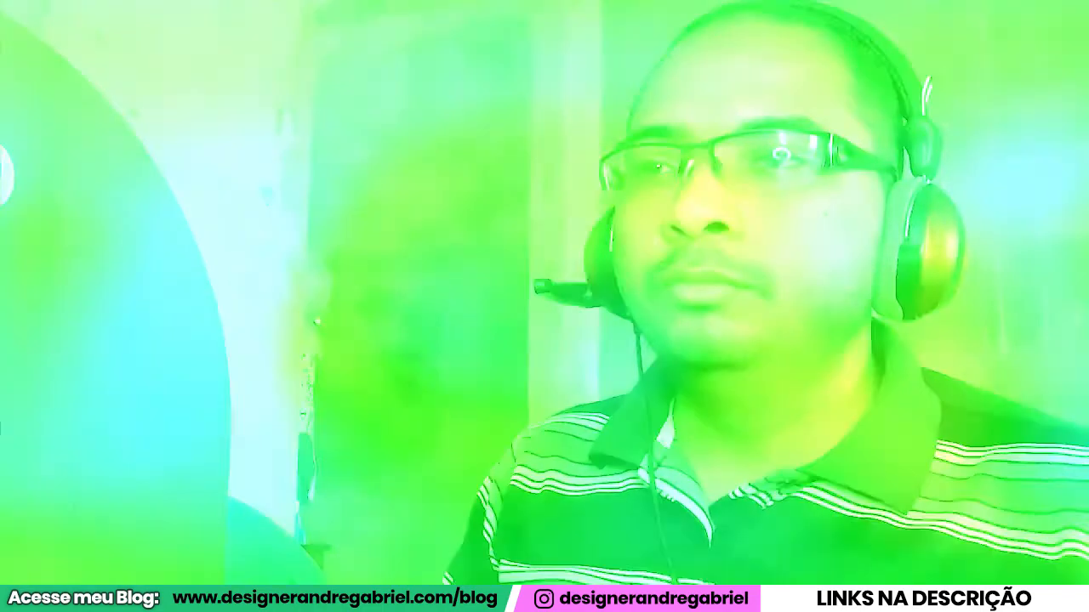